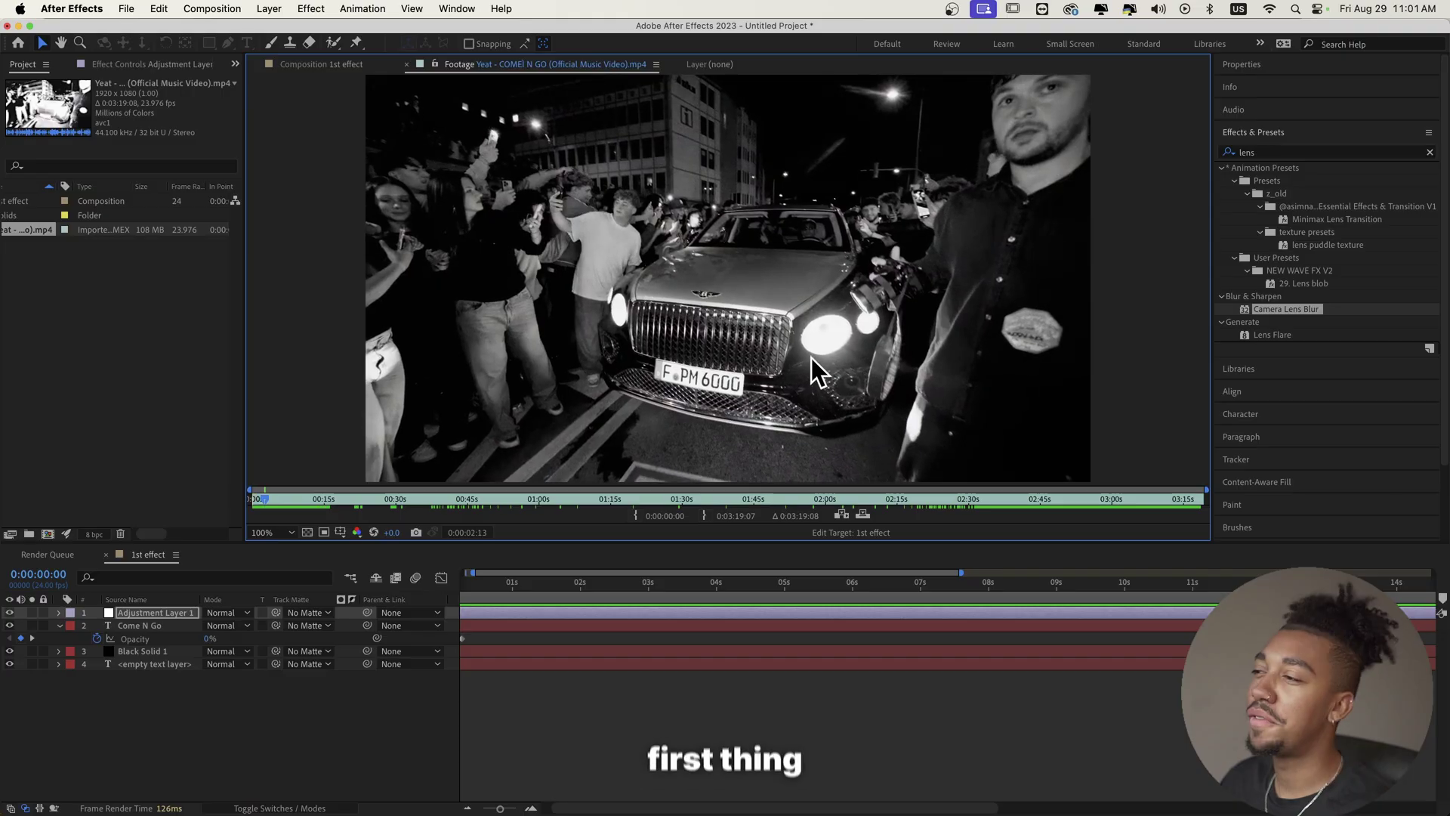
# - Scrub the music video footage forward to later moments, then step back slightly
pyautogui.moveTo(270, 500); pyautogui.dragTo(280, 500)
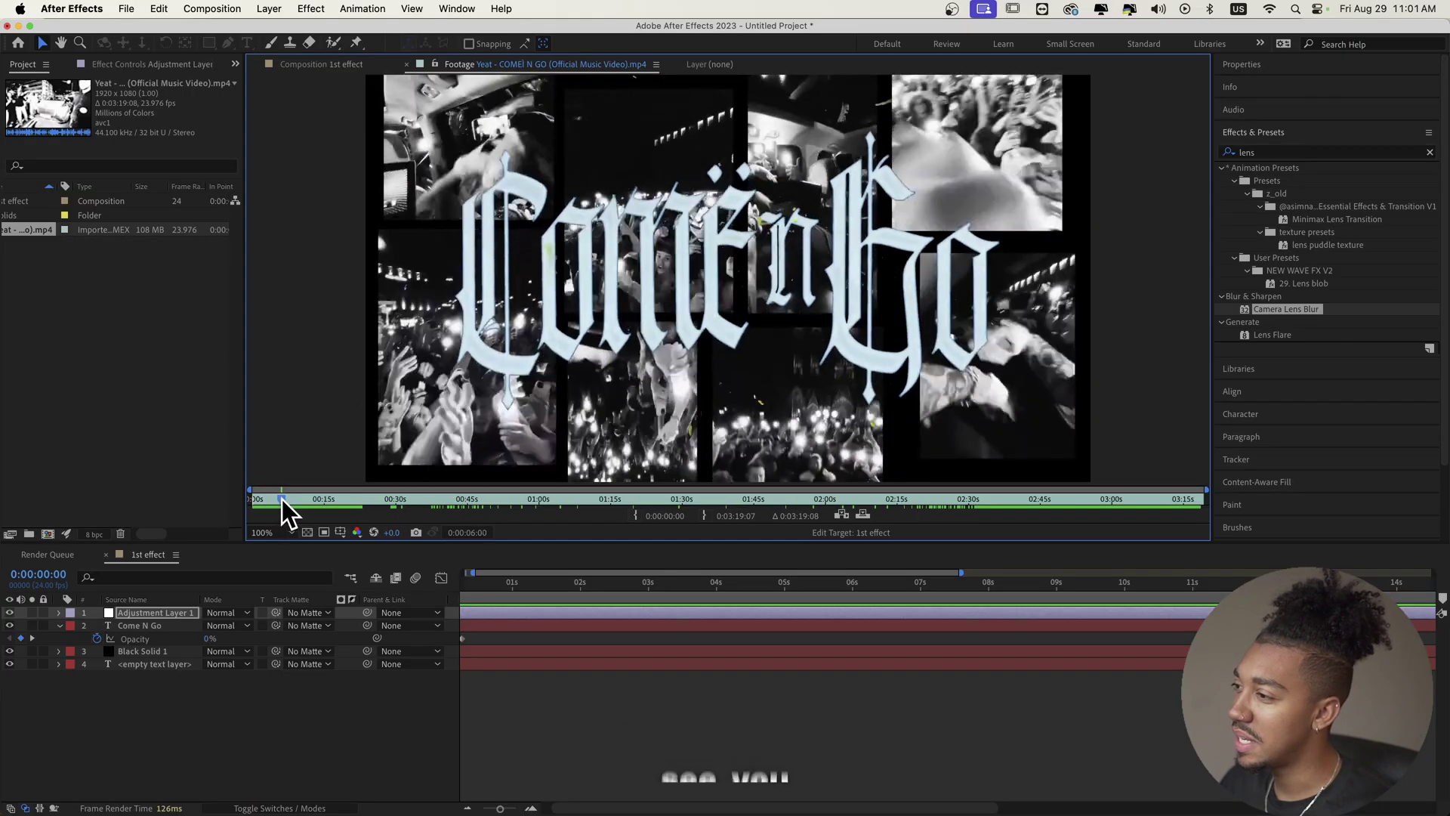
pyautogui.moveTo(280, 501); pyautogui.dragTo(274, 503)
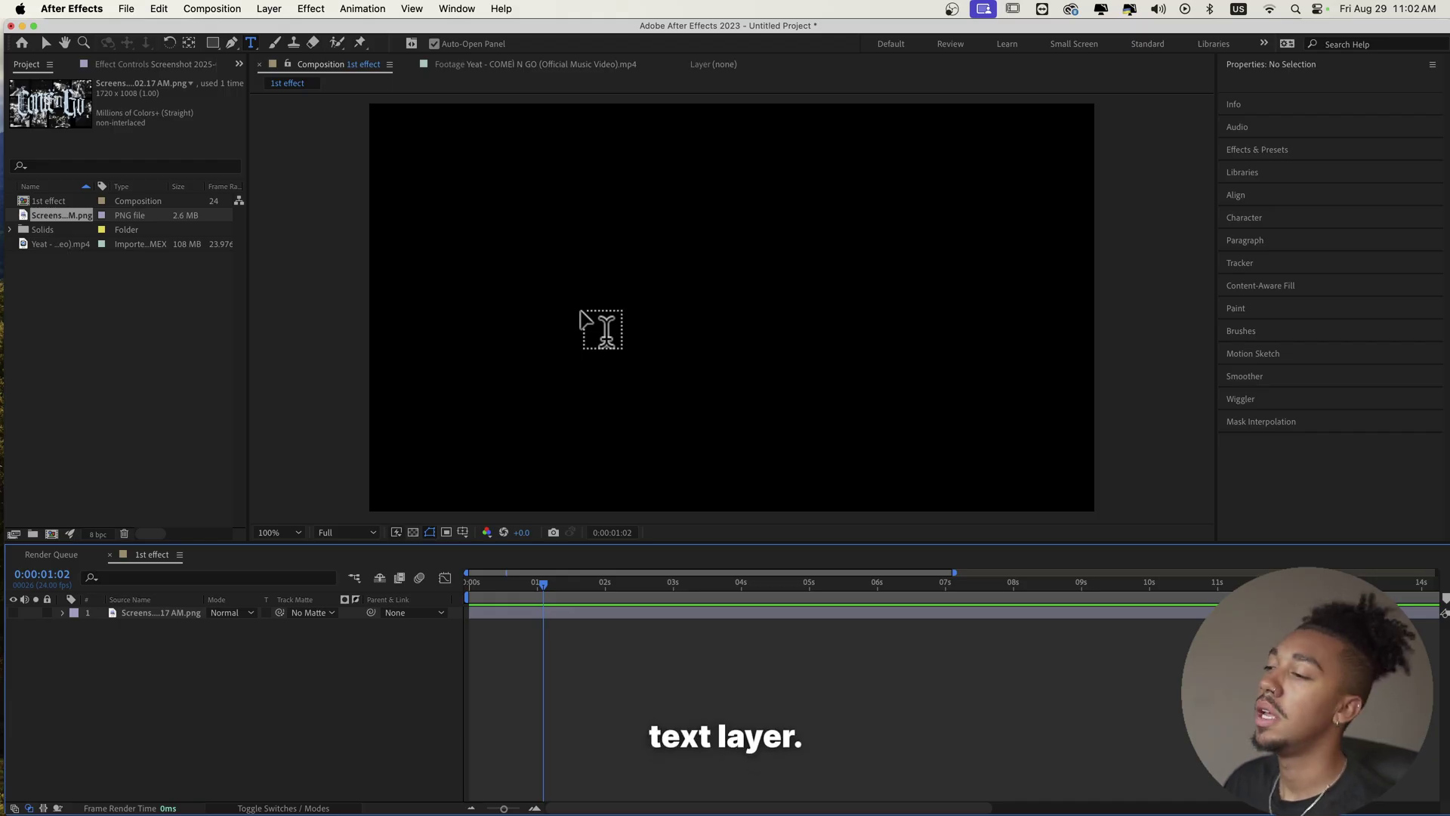
# - Create a text layer in the viewer, set the font to Amador and type 'cOME'
pyautogui.click(575, 318)
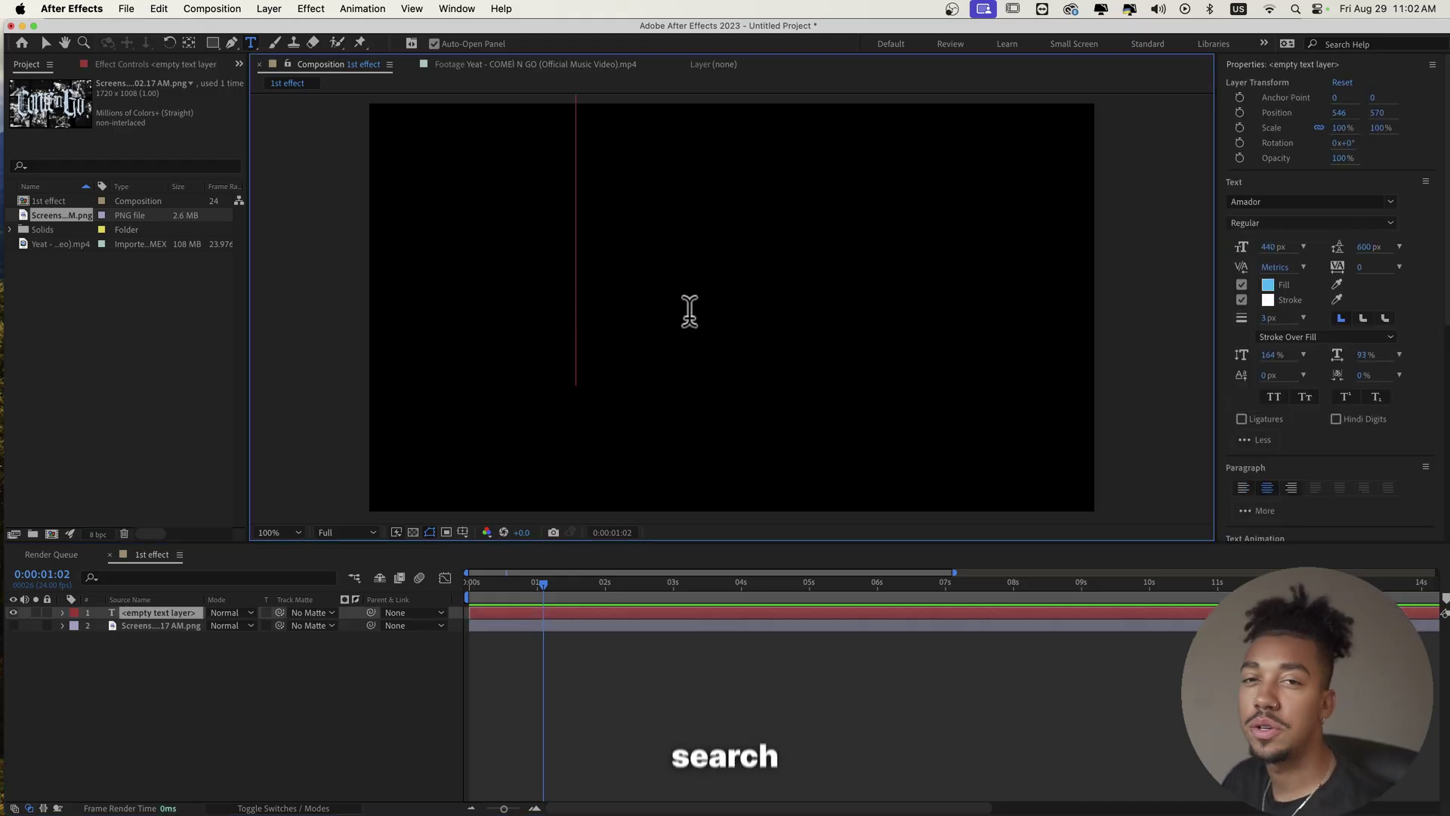
pyautogui.click(1392, 201)
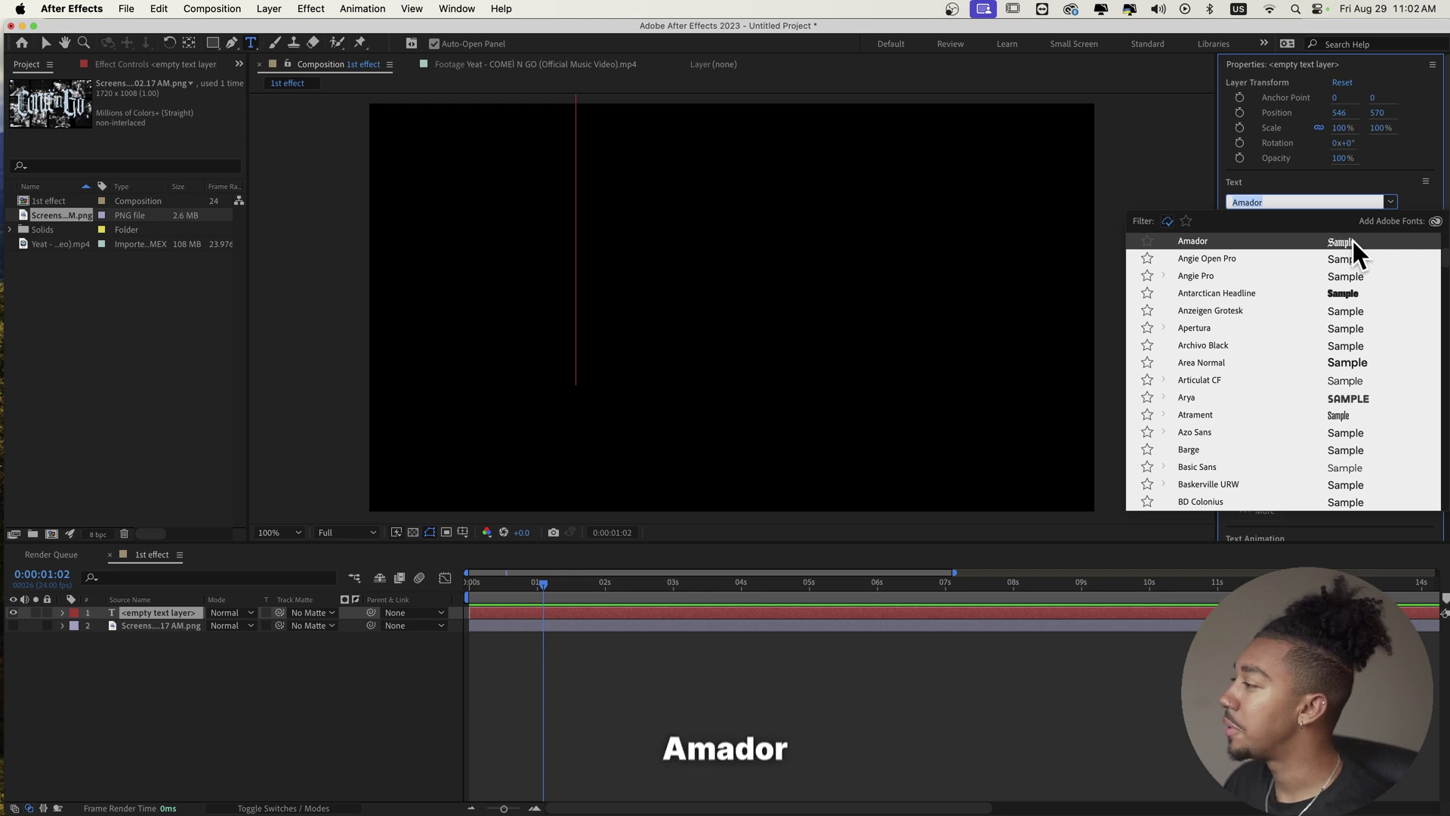
pyautogui.click(1389, 202)
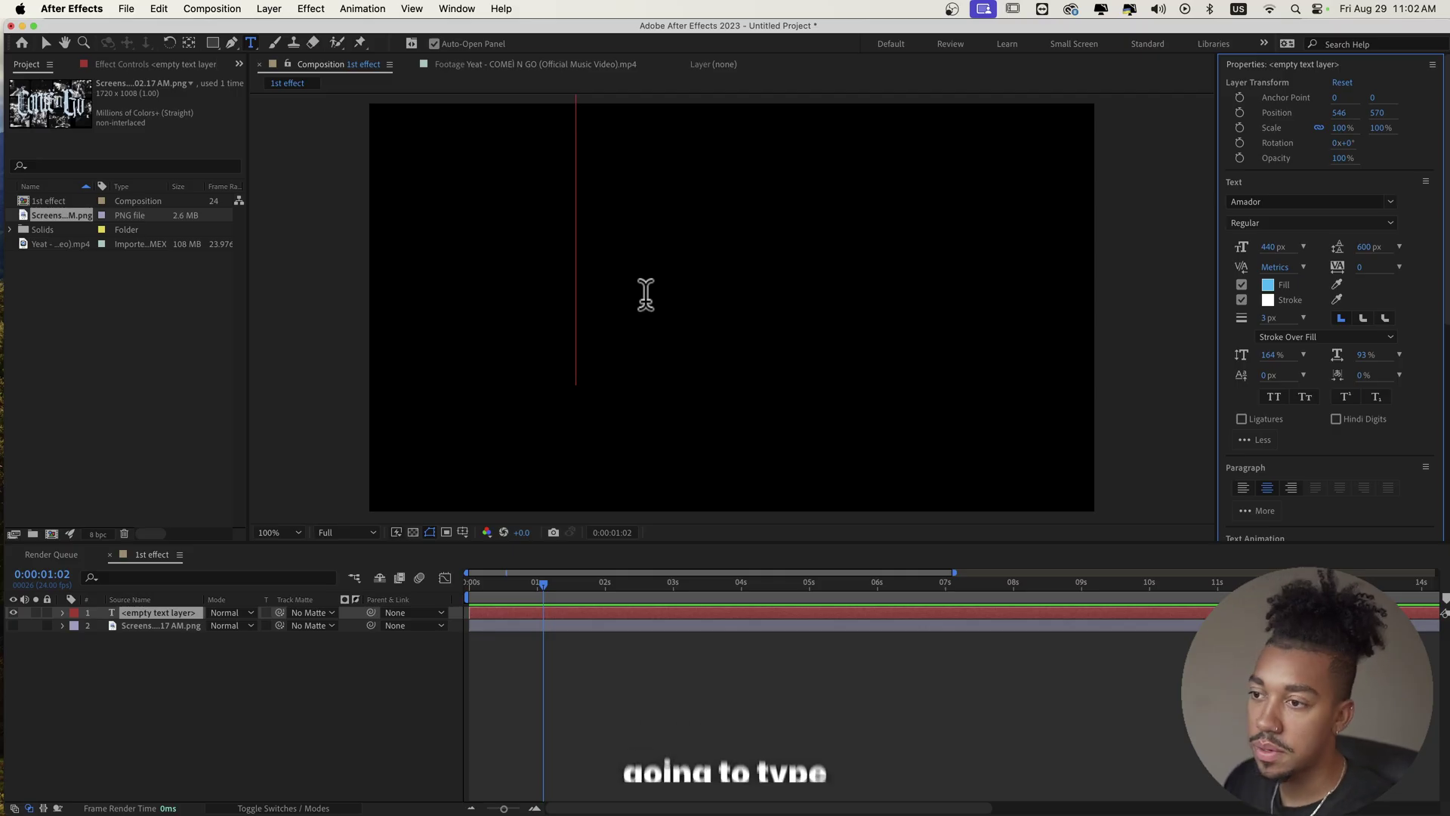
pyautogui.write('cOME')
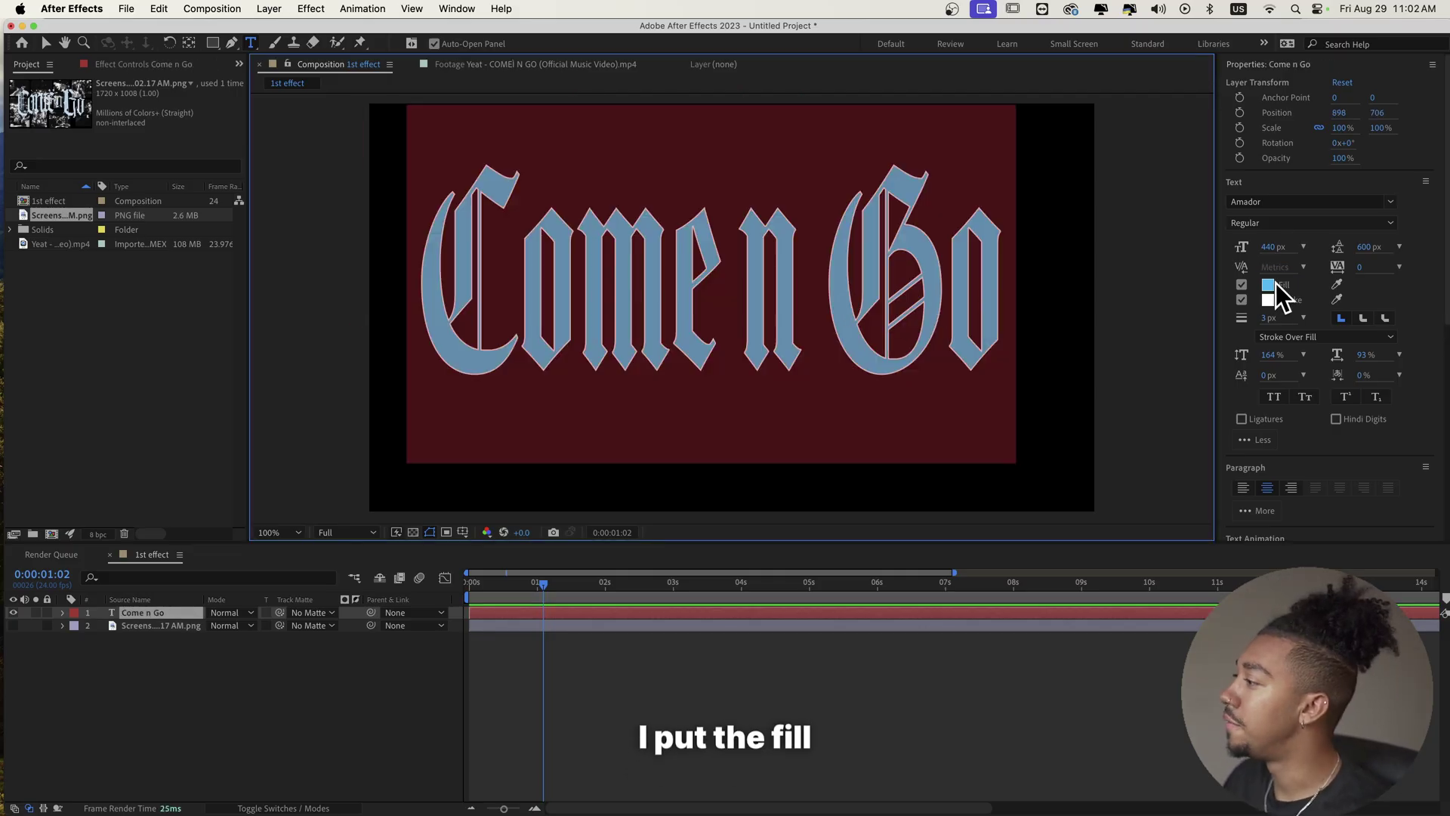
# - Give the title a light blue fill and white stroke, with narrower letters stretched to 182% height
pyautogui.click(1274, 285)
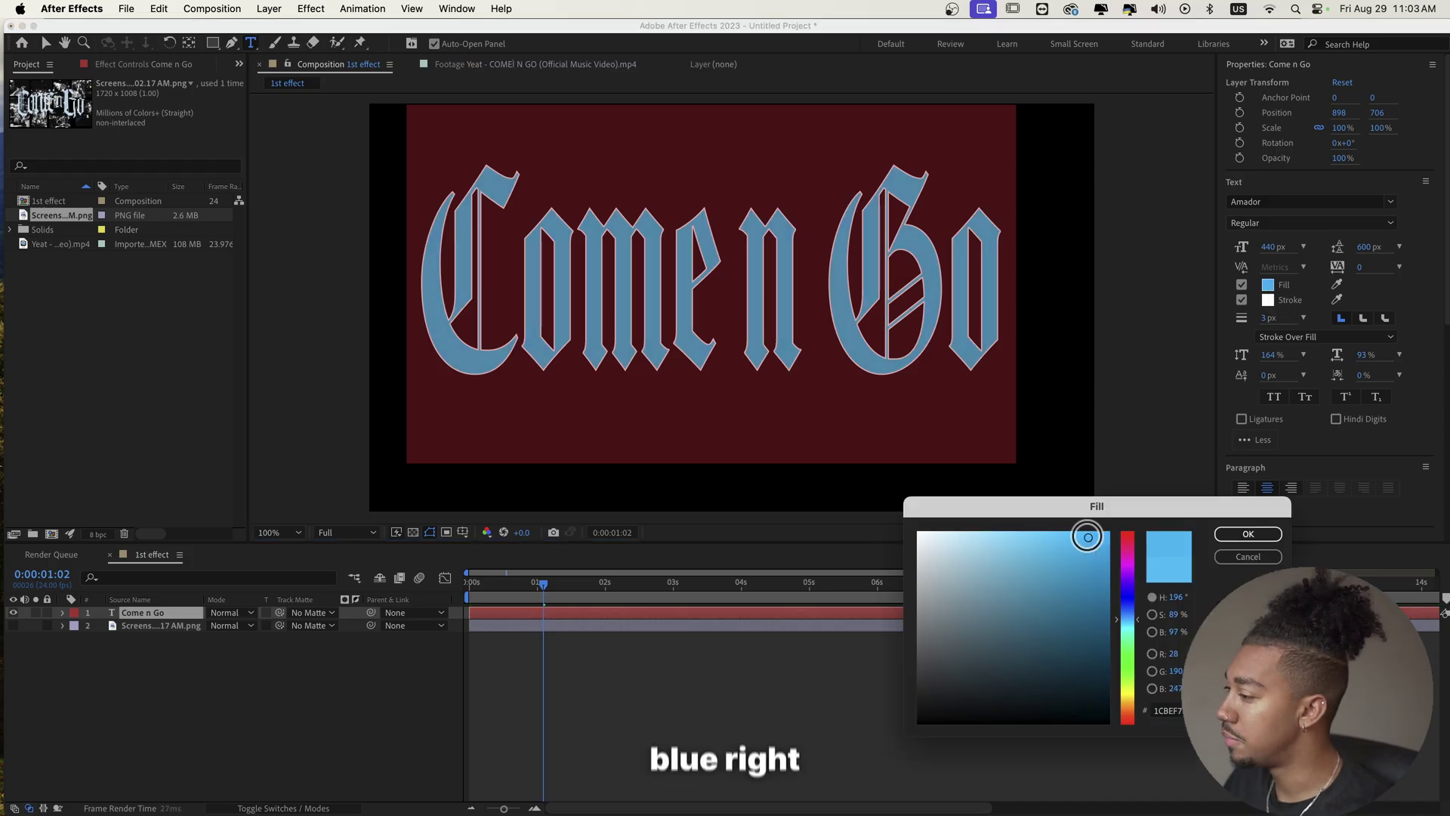
pyautogui.click(1248, 534)
pyautogui.click(1267, 300)
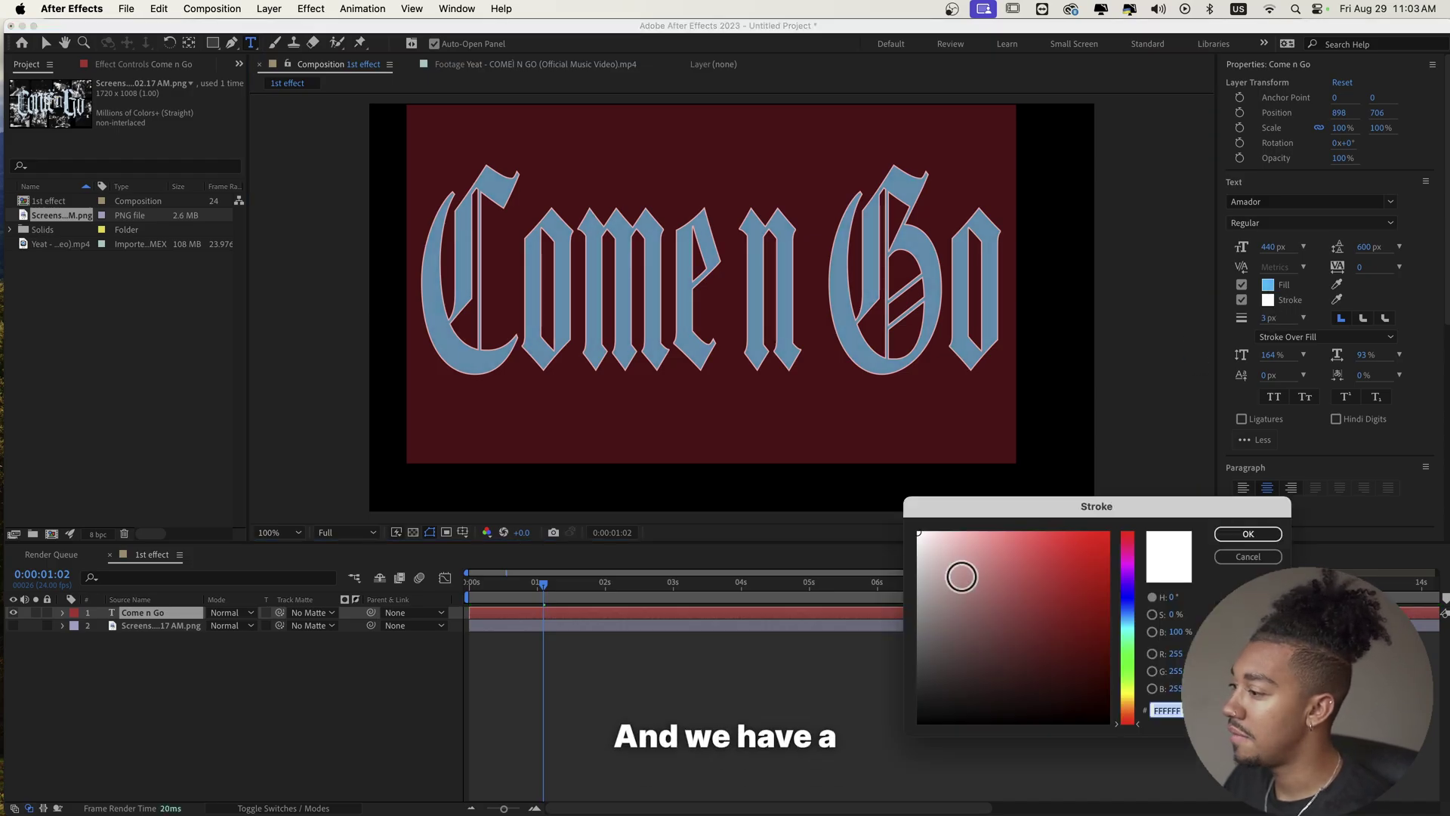
pyautogui.click(1252, 533)
pyautogui.moveTo(1268, 319)
pyautogui.mouseDown()
pyautogui.moveTo(1259, 328)
pyautogui.moveTo(1273, 325)
pyautogui.mouseUp()
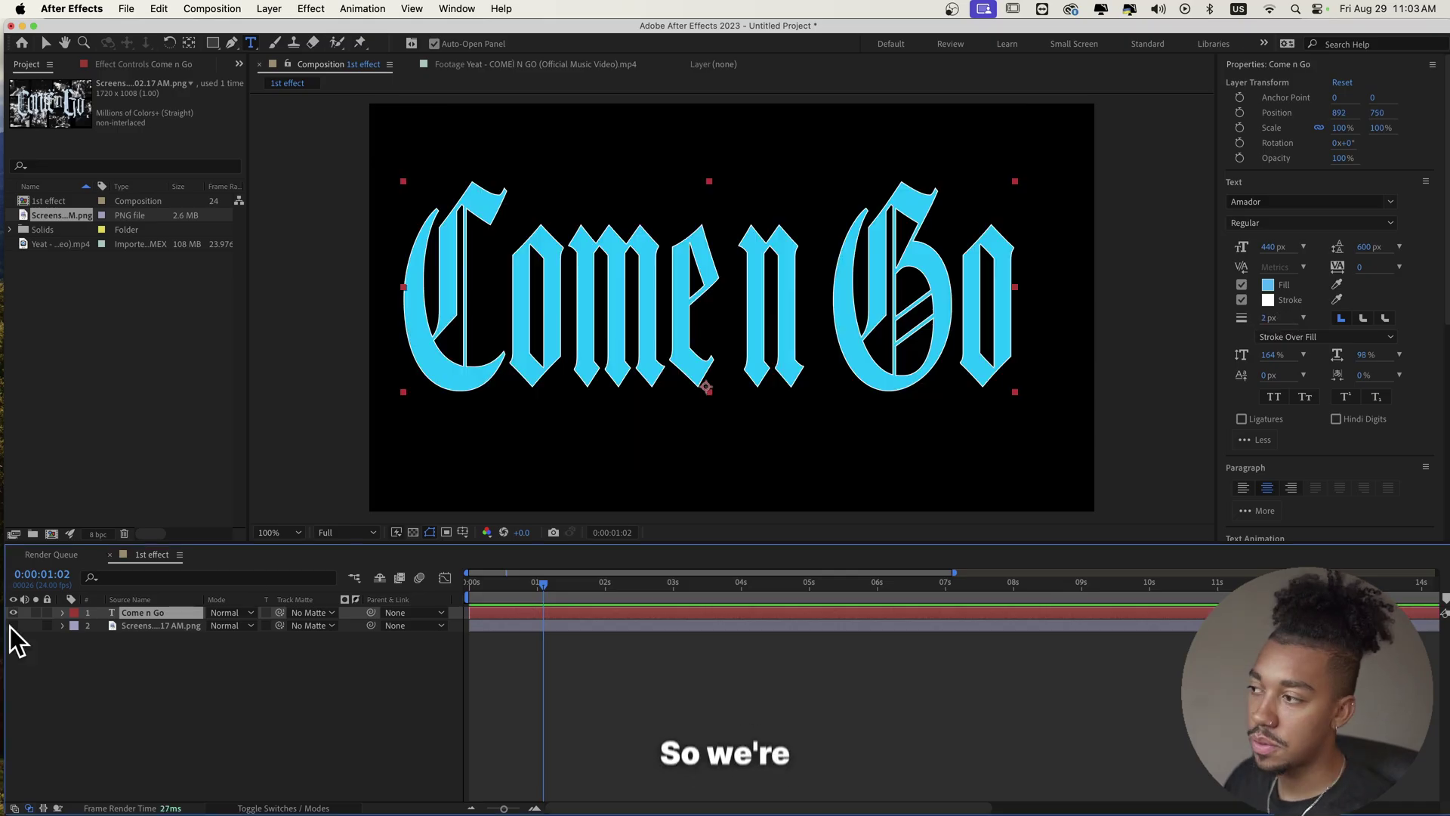
pyautogui.moveTo(1368, 354)
pyautogui.mouseDown()
pyautogui.moveTo(1356, 355)
pyautogui.moveTo(1373, 356)
pyautogui.mouseUp()
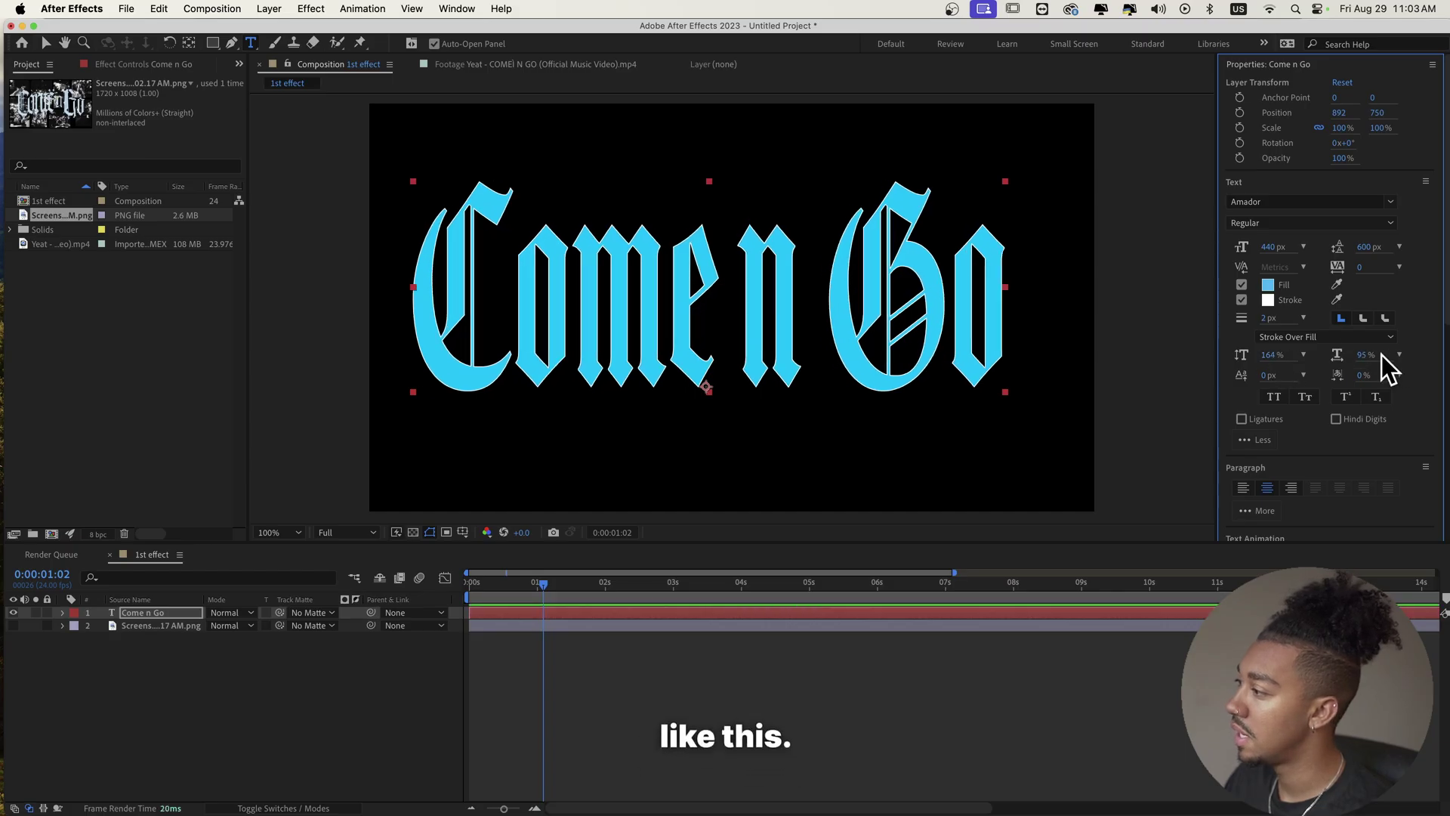
pyautogui.moveTo(1268, 356); pyautogui.dragTo(1322, 357)
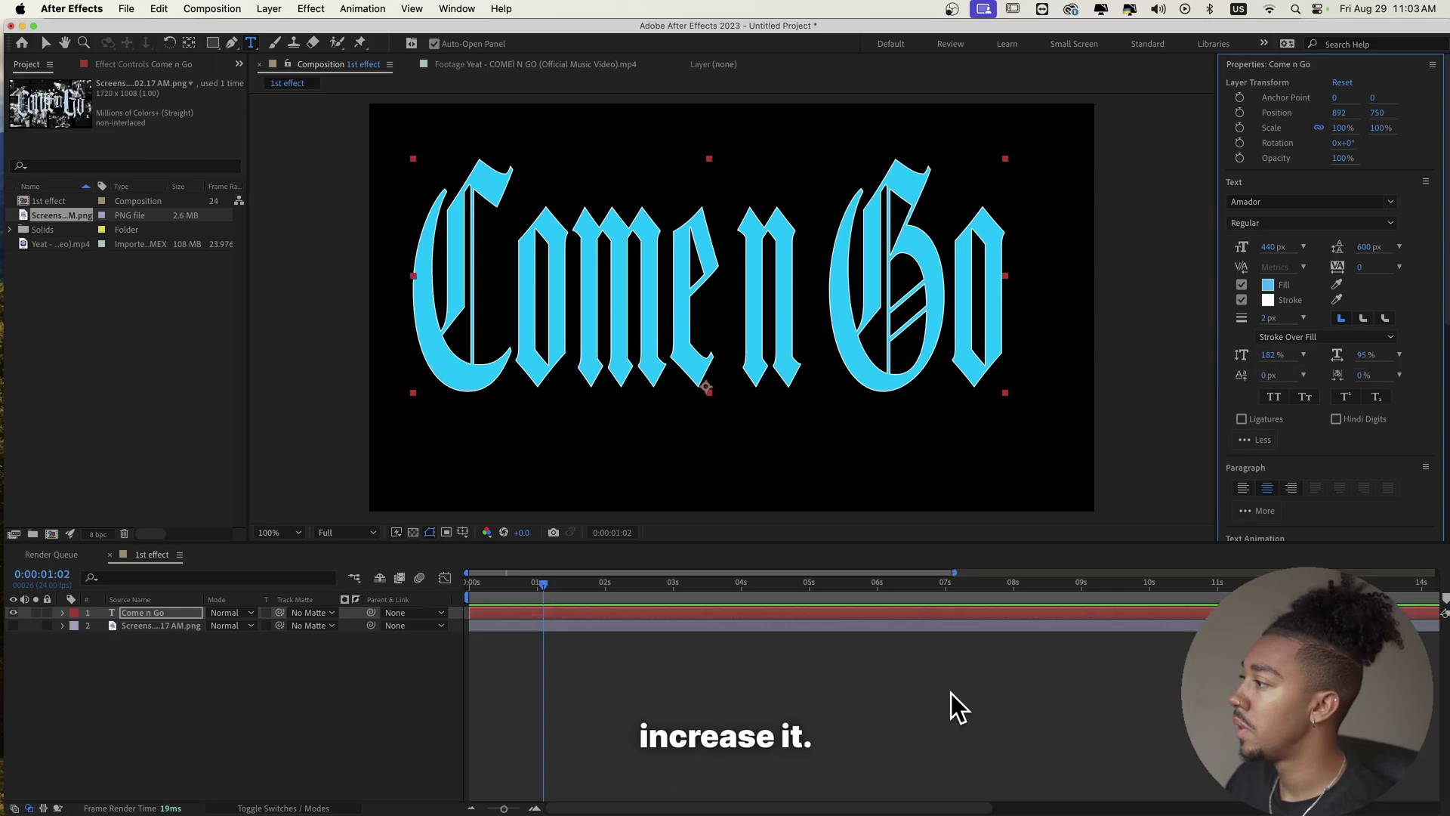
# - Centre the title horizontally and vertically in the composition with the Align panel
pyautogui.scroll(-5, 1229, 423)
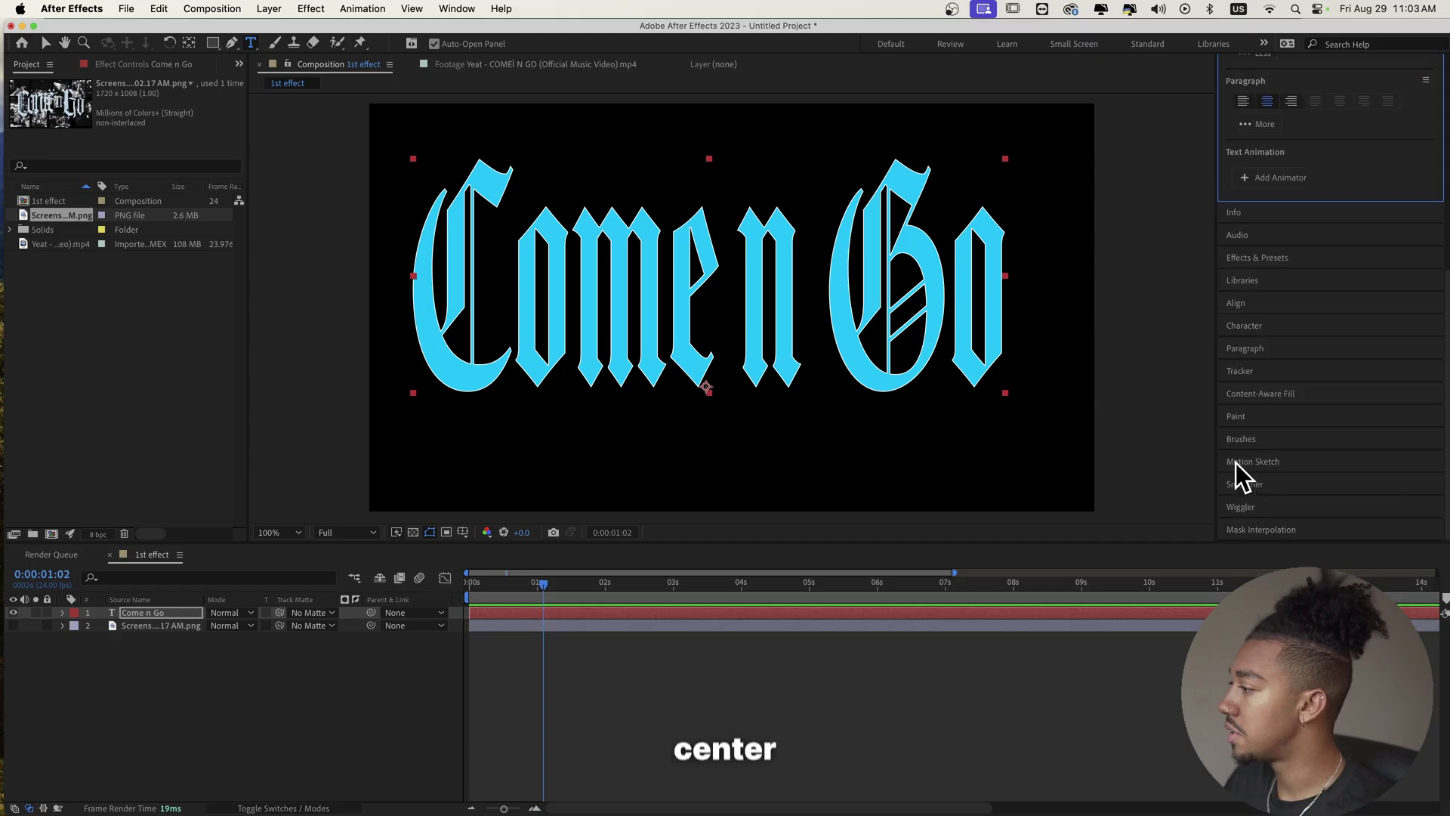
pyautogui.click(1239, 302)
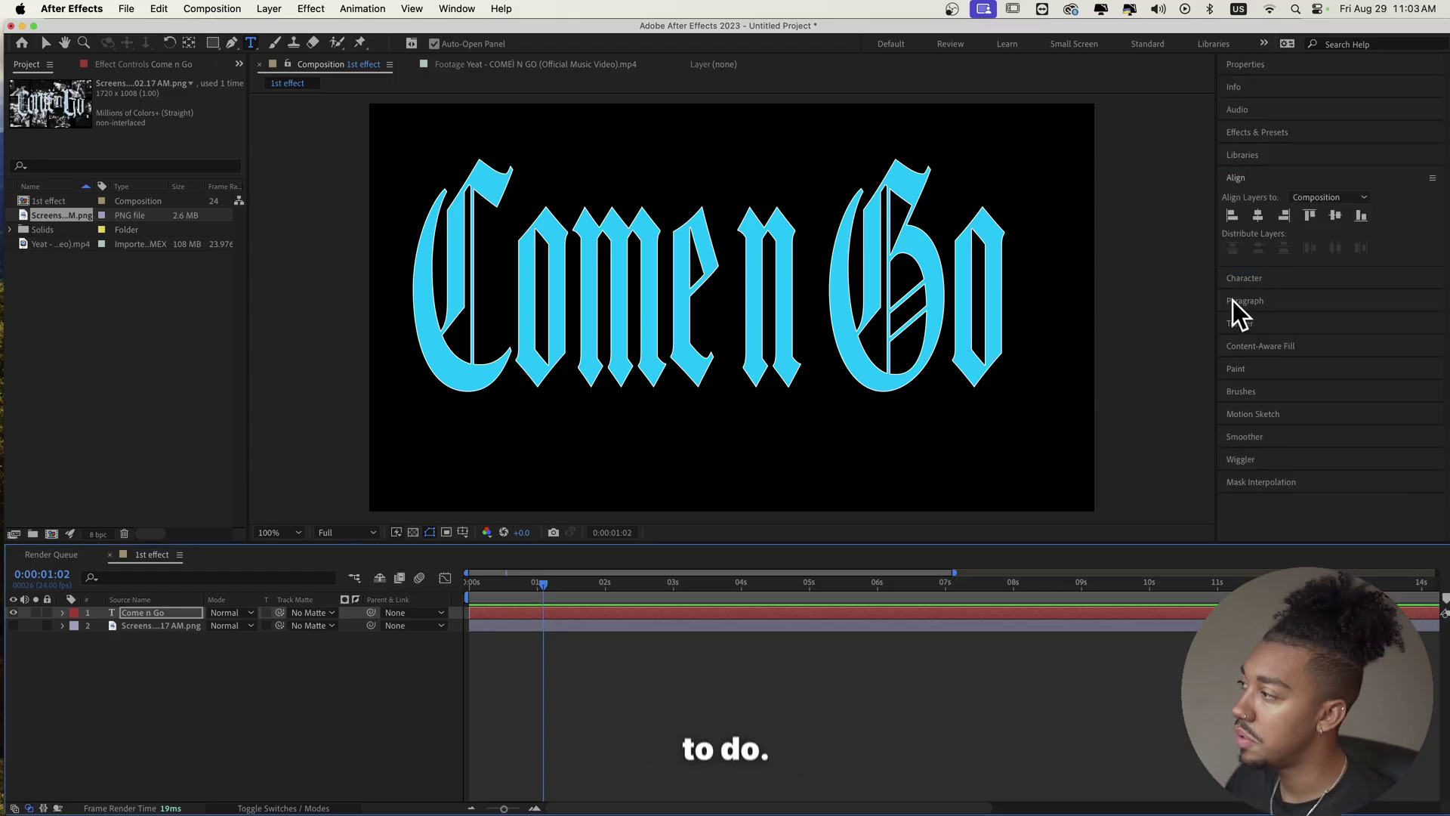
pyautogui.click(1258, 215)
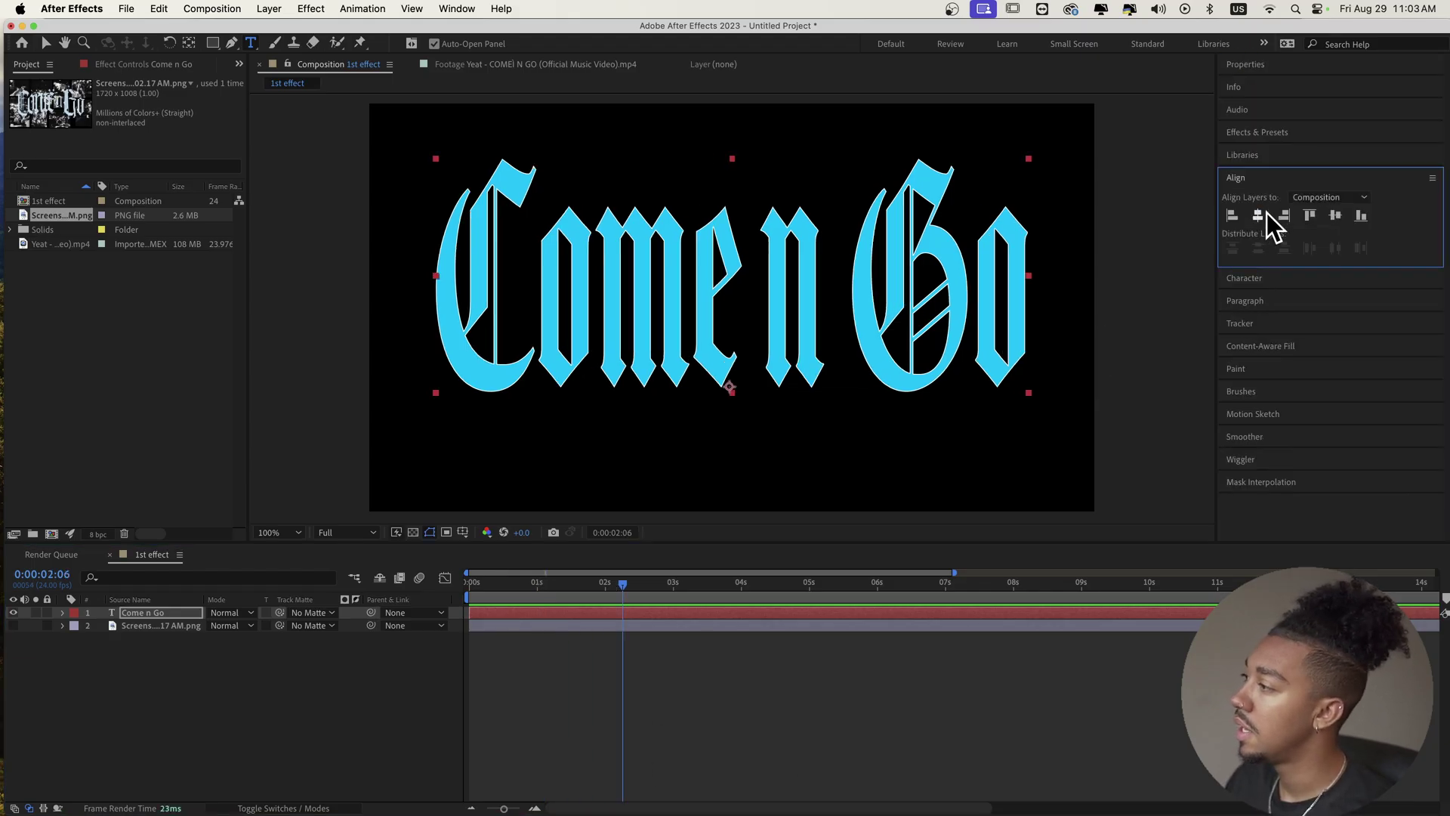
pyautogui.click(1335, 215)
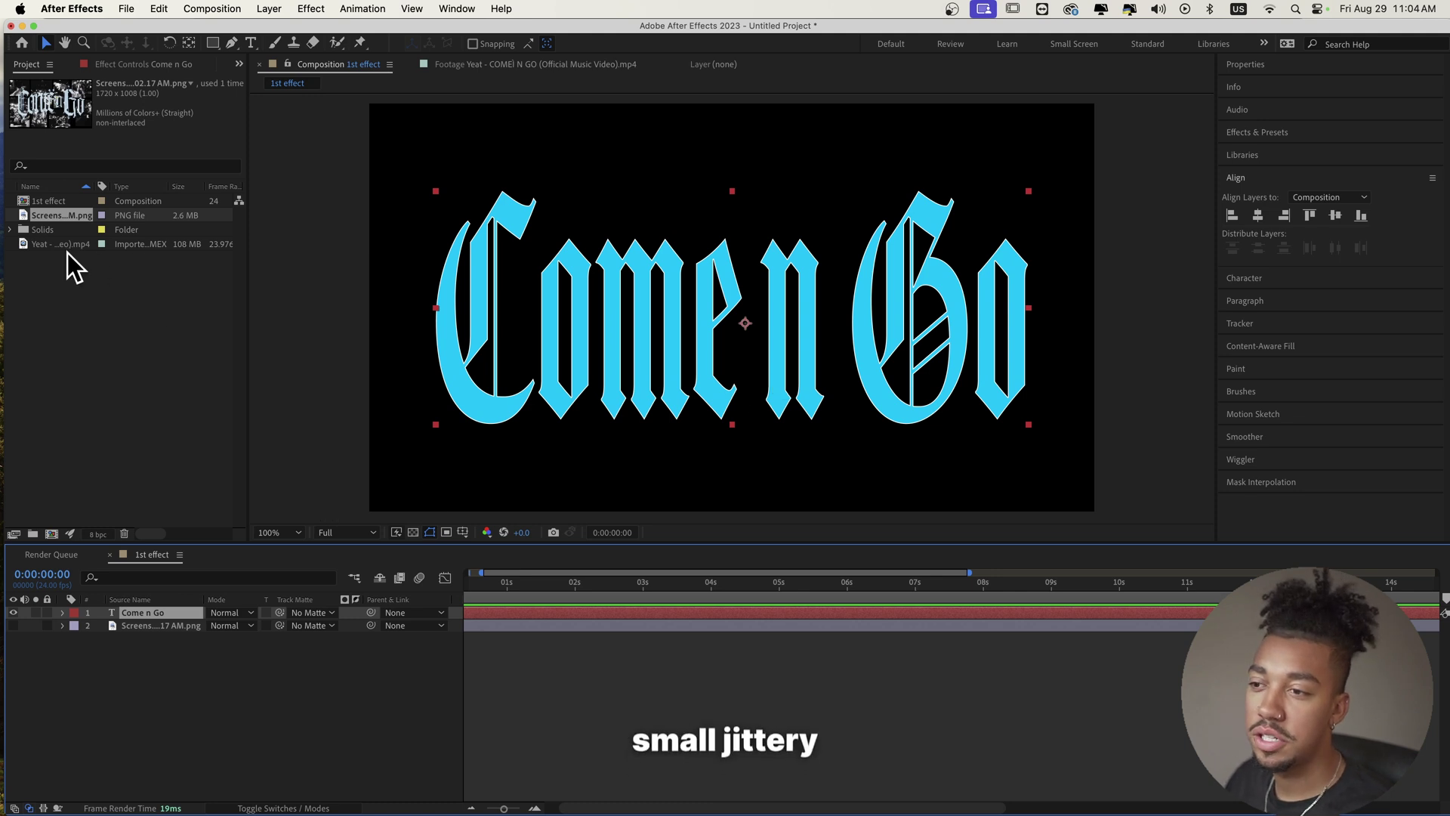
# - Play the music video footage for reference, then return to the 1st effect composition
pyautogui.doubleClick(27, 246)
pyautogui.press('space')
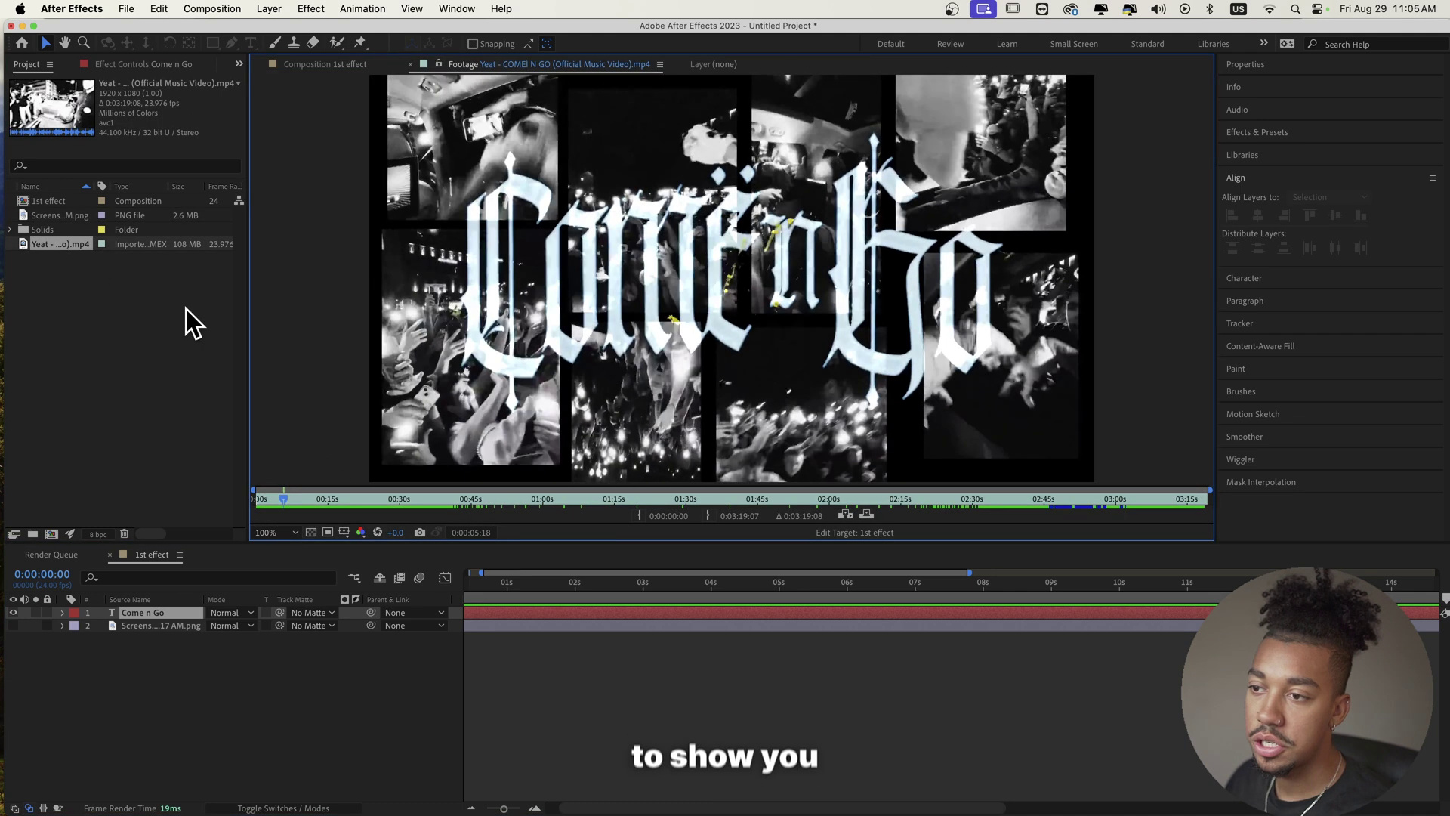
pyautogui.click(147, 613)
pyautogui.moveTo(510, 573); pyautogui.dragTo(495, 576)
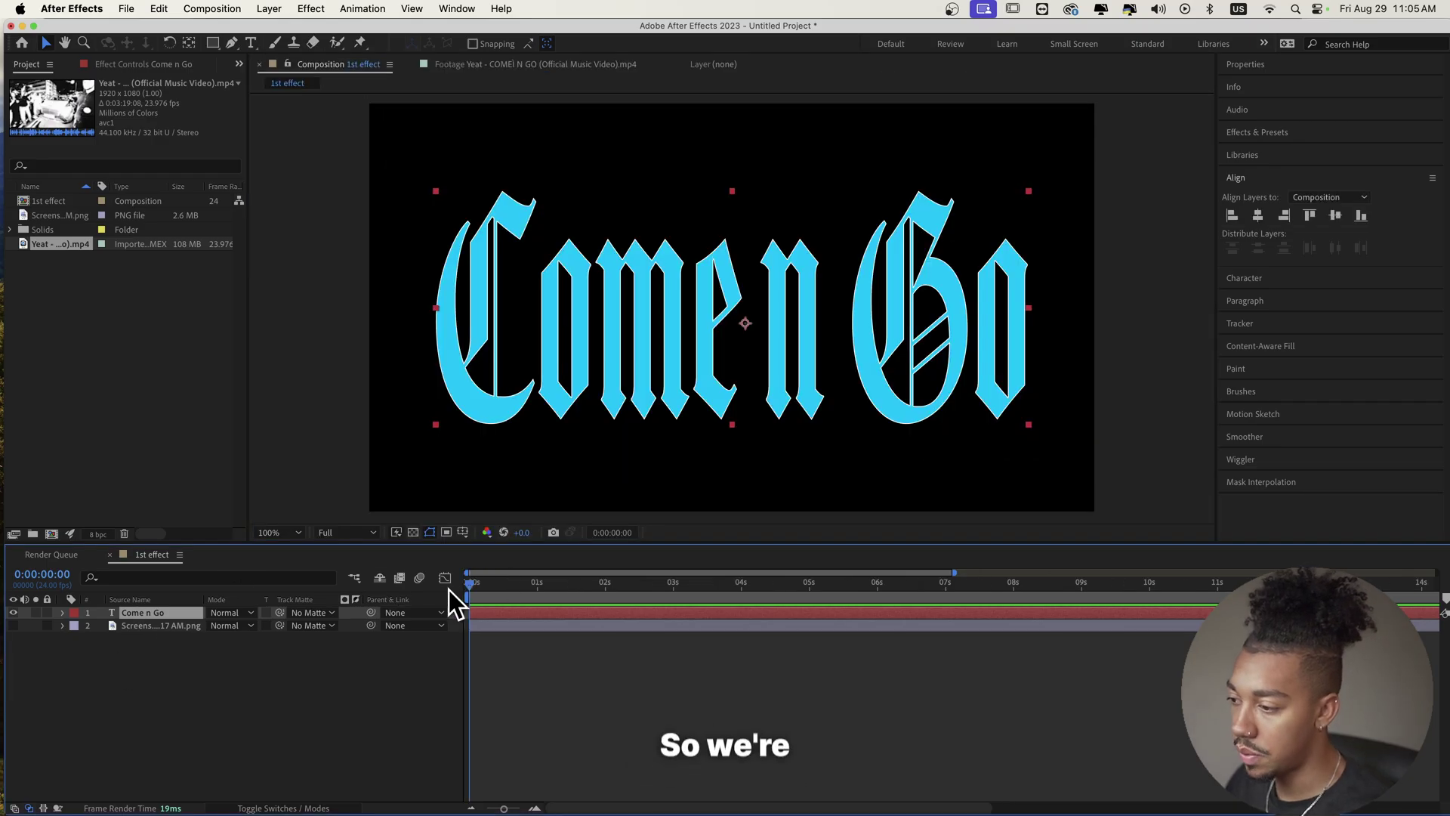
# - Add a posterizeTime(8); wiggle(24,15) expression to the title's Position and preview the jitter
pyautogui.press('p')
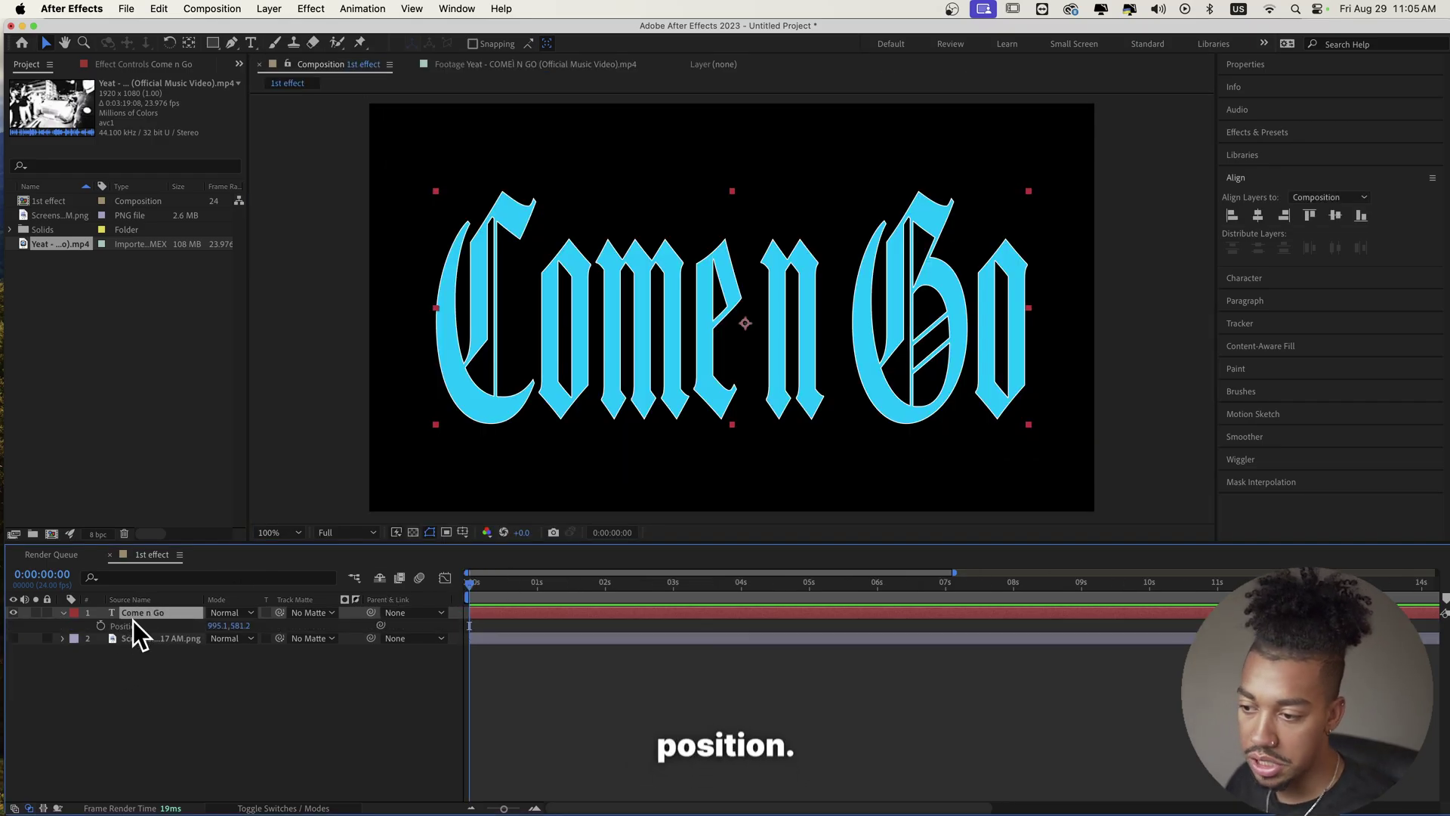
pyautogui.keyDown('alt'); pyautogui.click(102, 627); pyautogui.keyUp('alt')
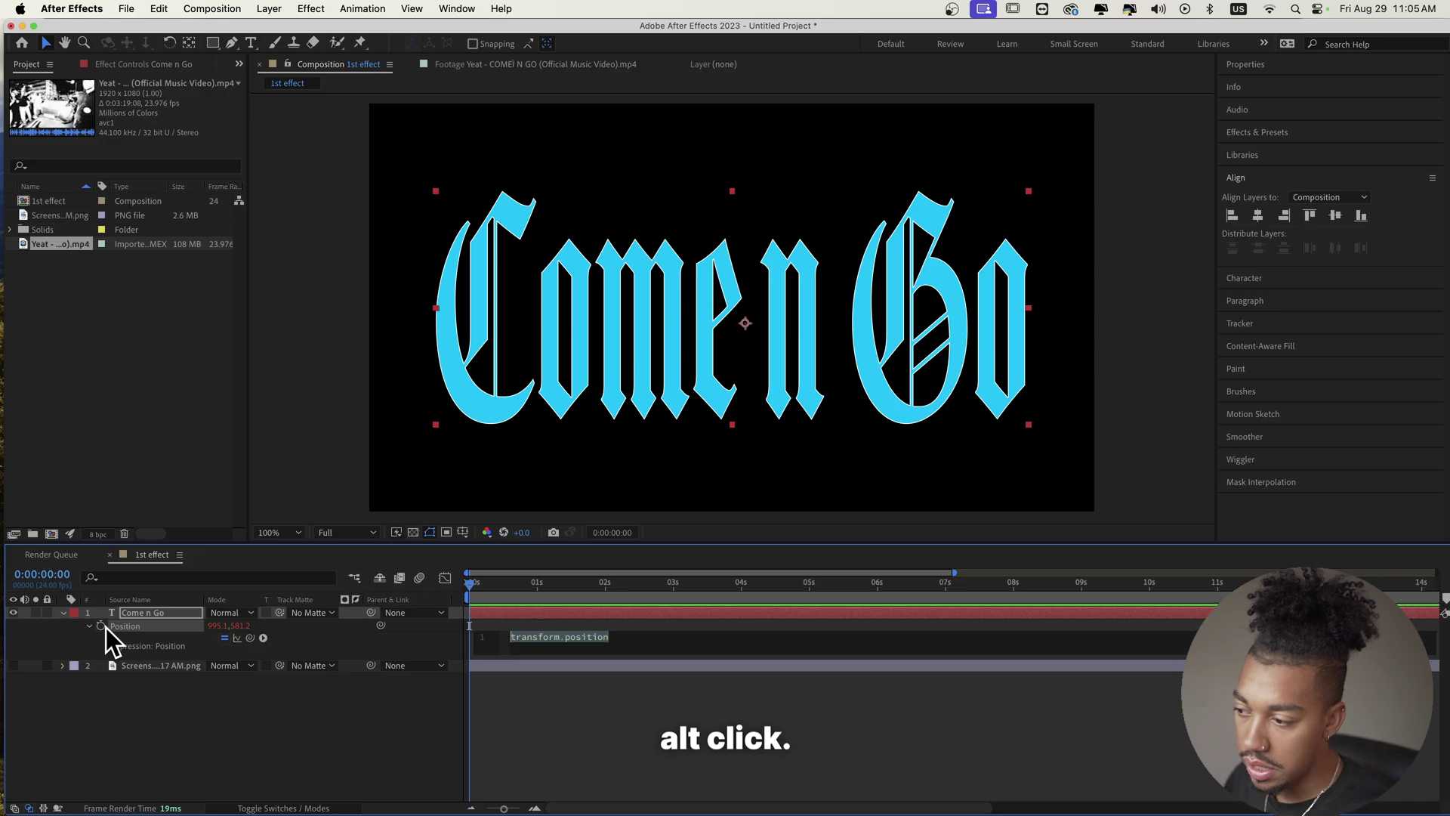
pyautogui.write('p')
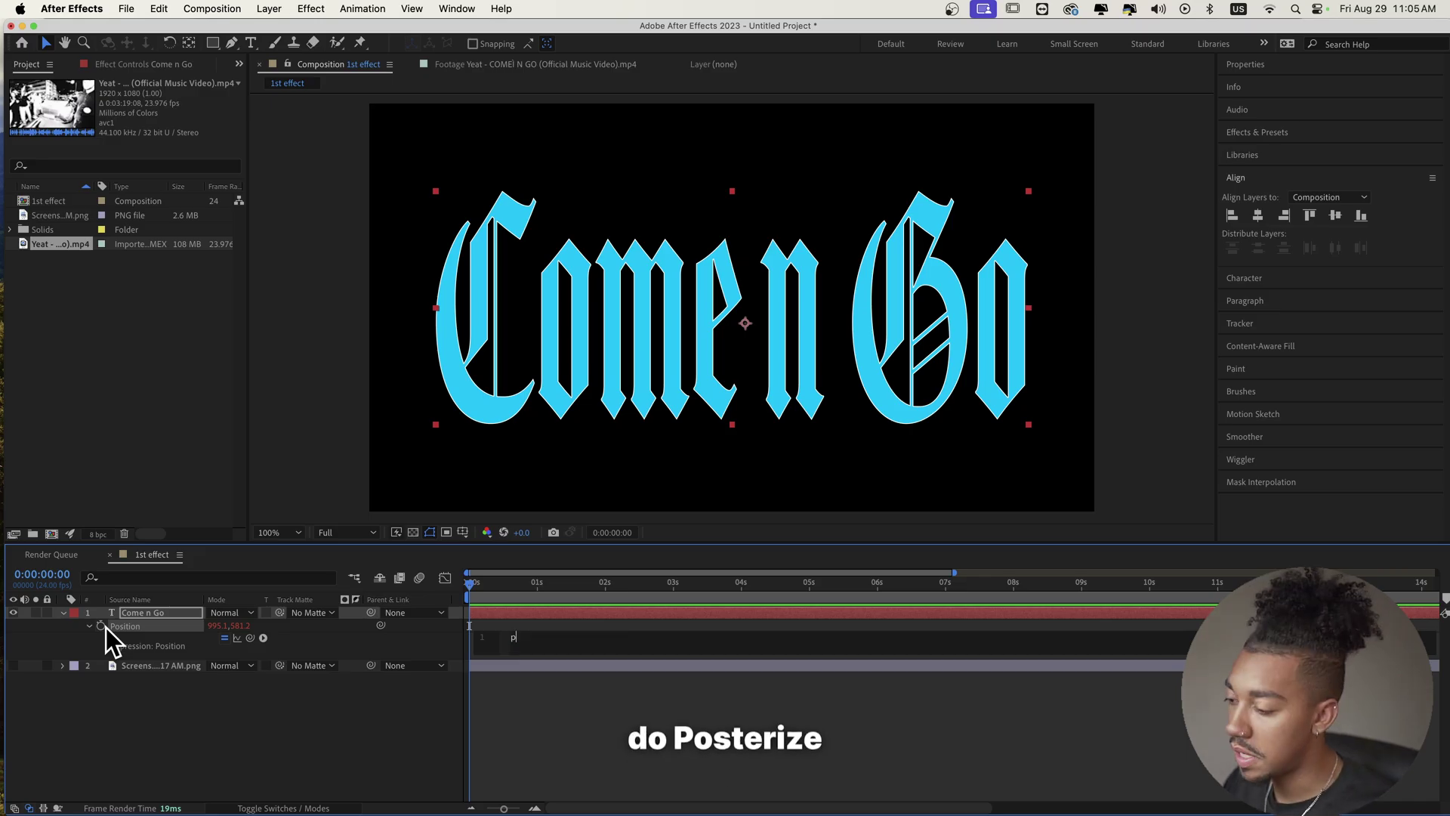
pyautogui.write('oster')
pyautogui.press('Return')
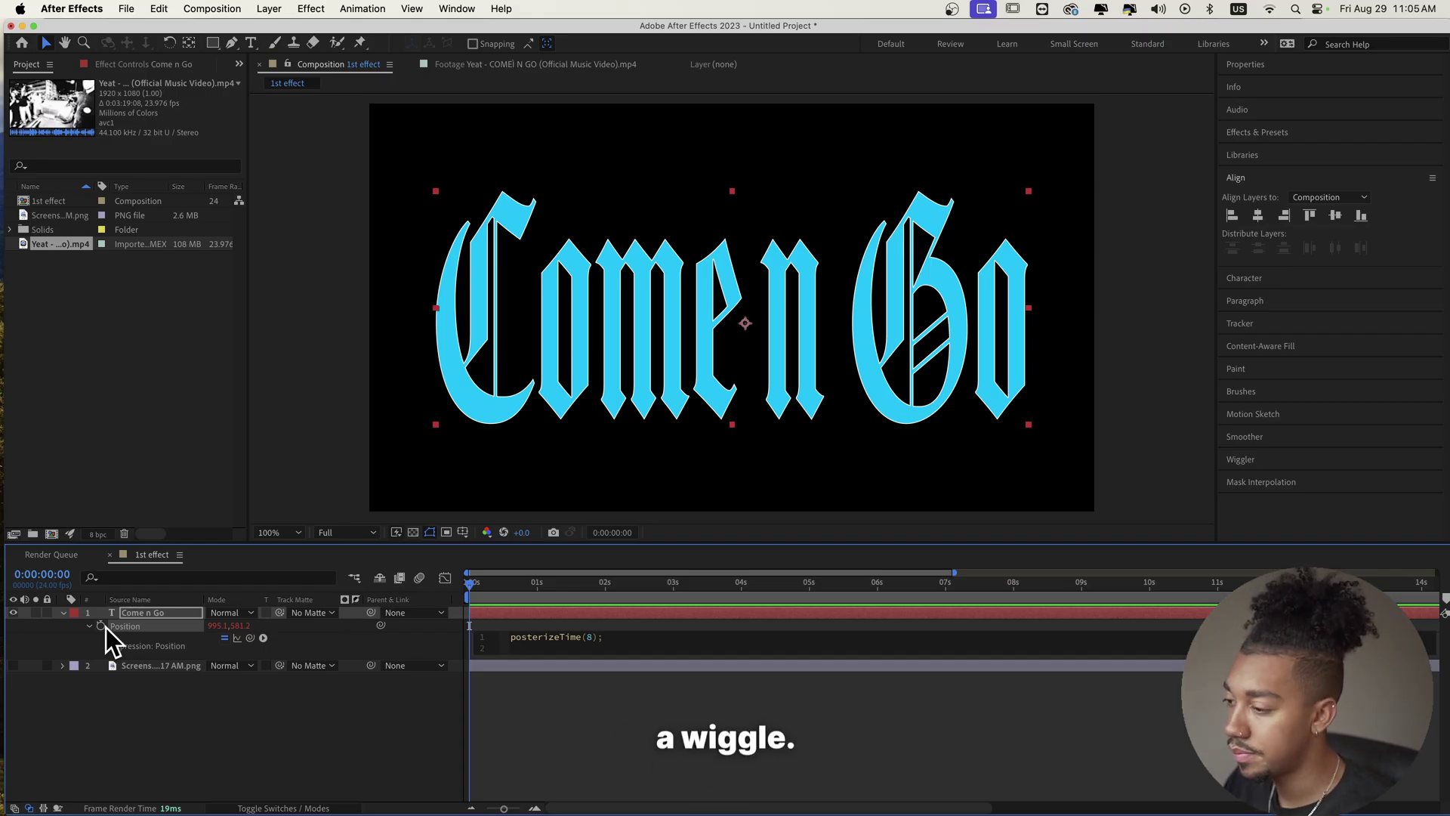
pyautogui.write('wiggle(24,15')
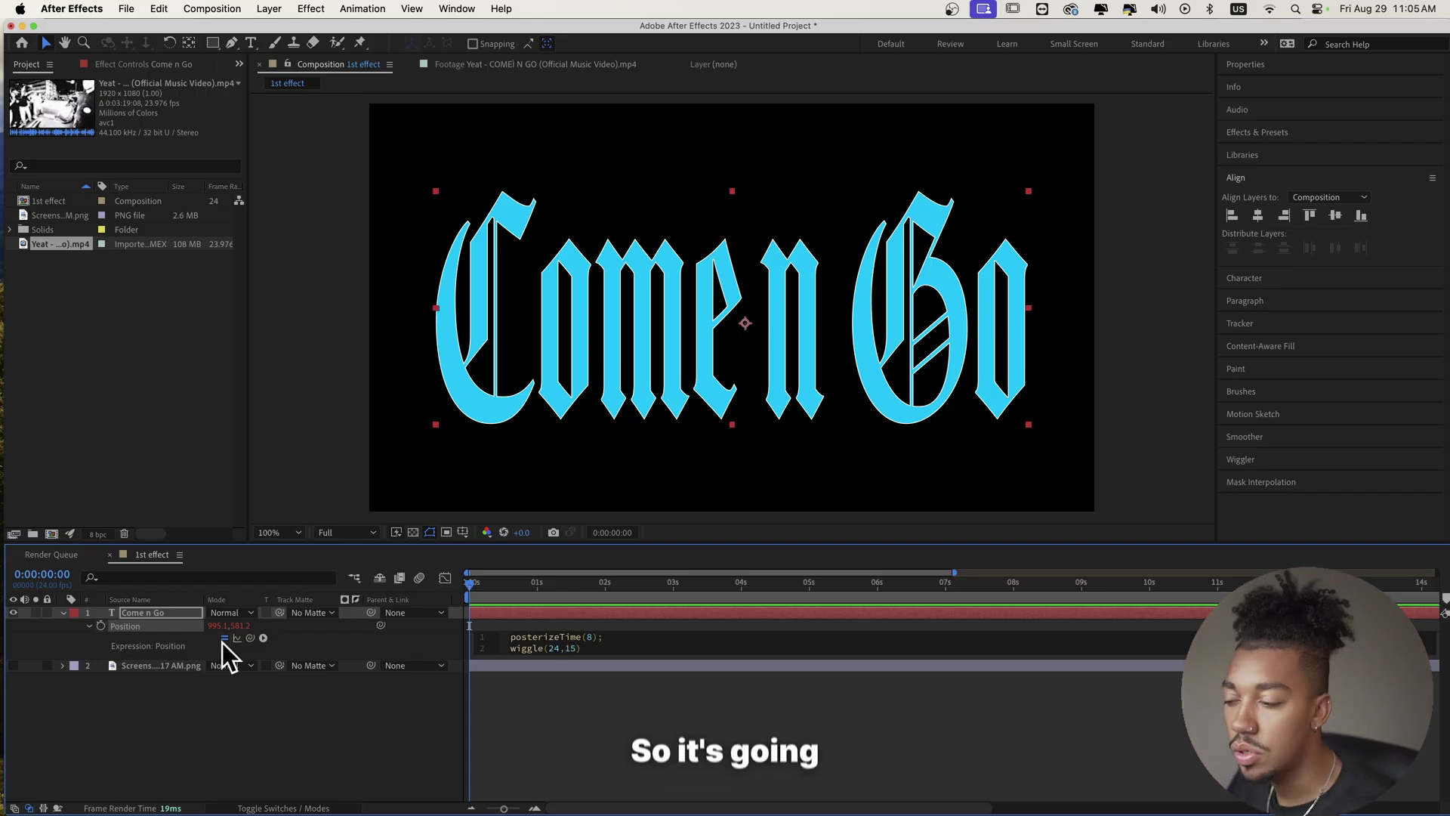
pyautogui.click(495, 603)
pyautogui.press('space')
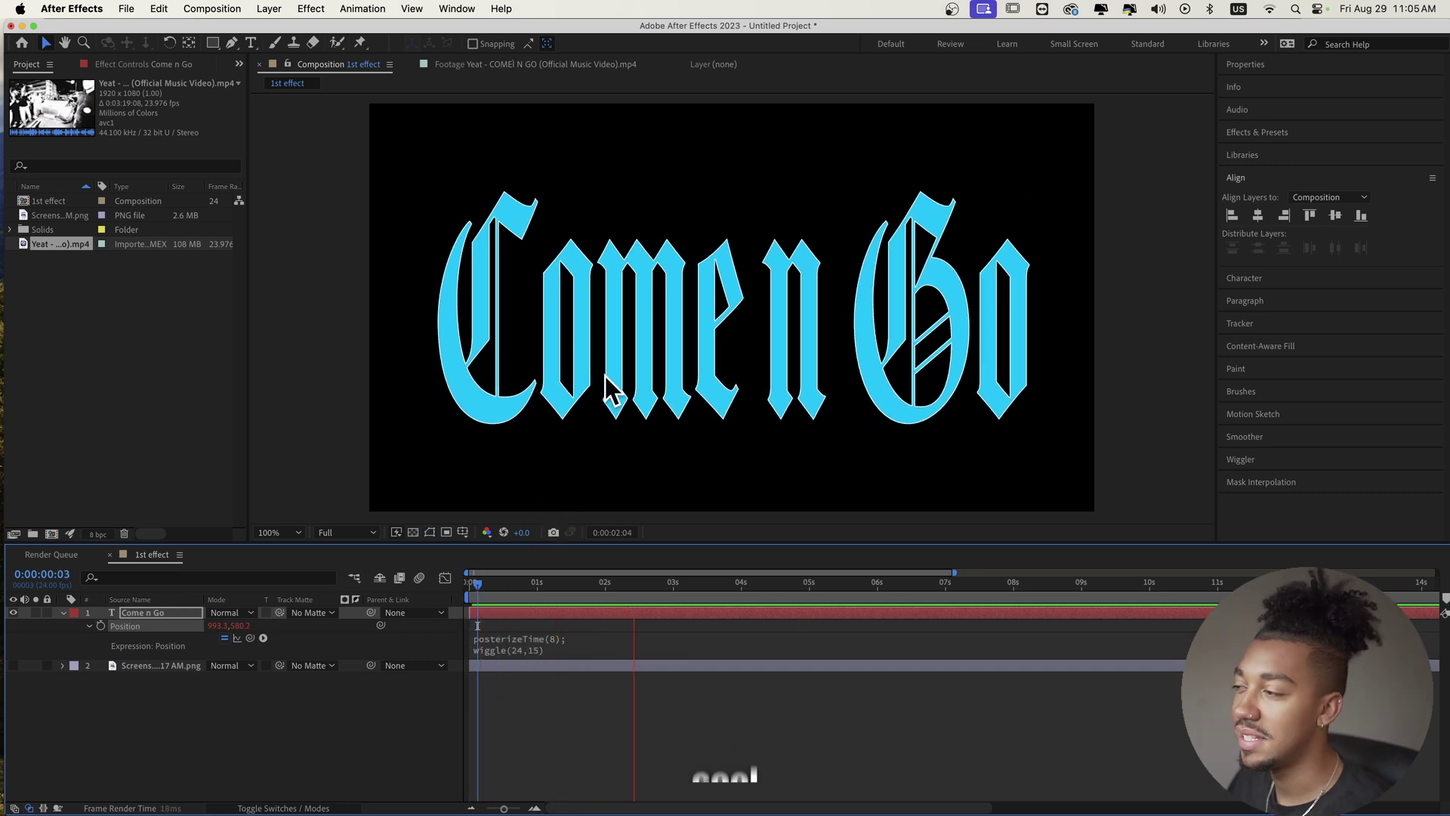
pyautogui.click(528, 731)
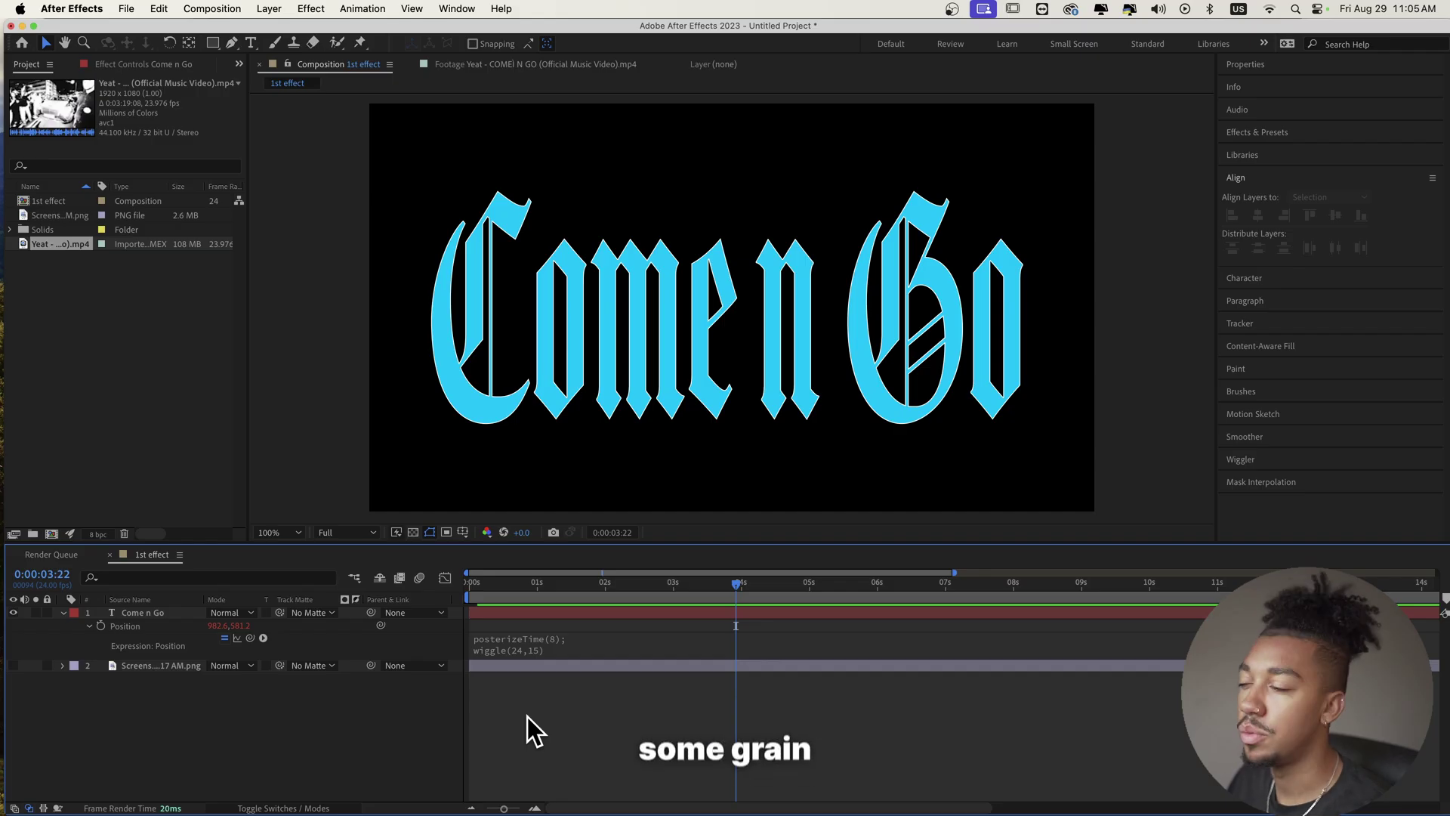
# - Add an adjustment layer with the Noise effect at 20% amount and Use Color Noise off
pyautogui.rightClick(527, 715)
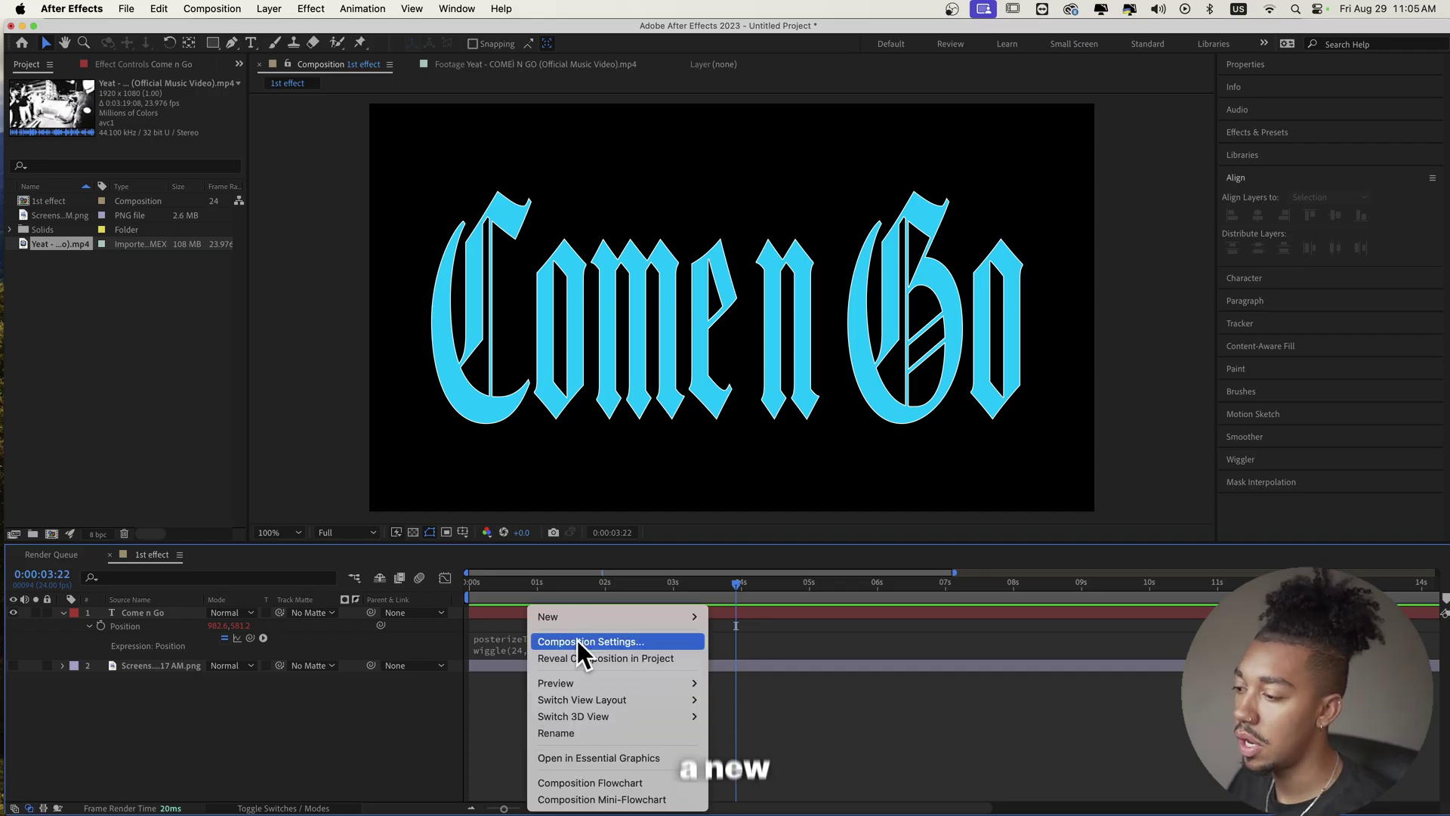
pyautogui.click(774, 742)
pyautogui.press('super+5')
pyautogui.write('lensnoise')
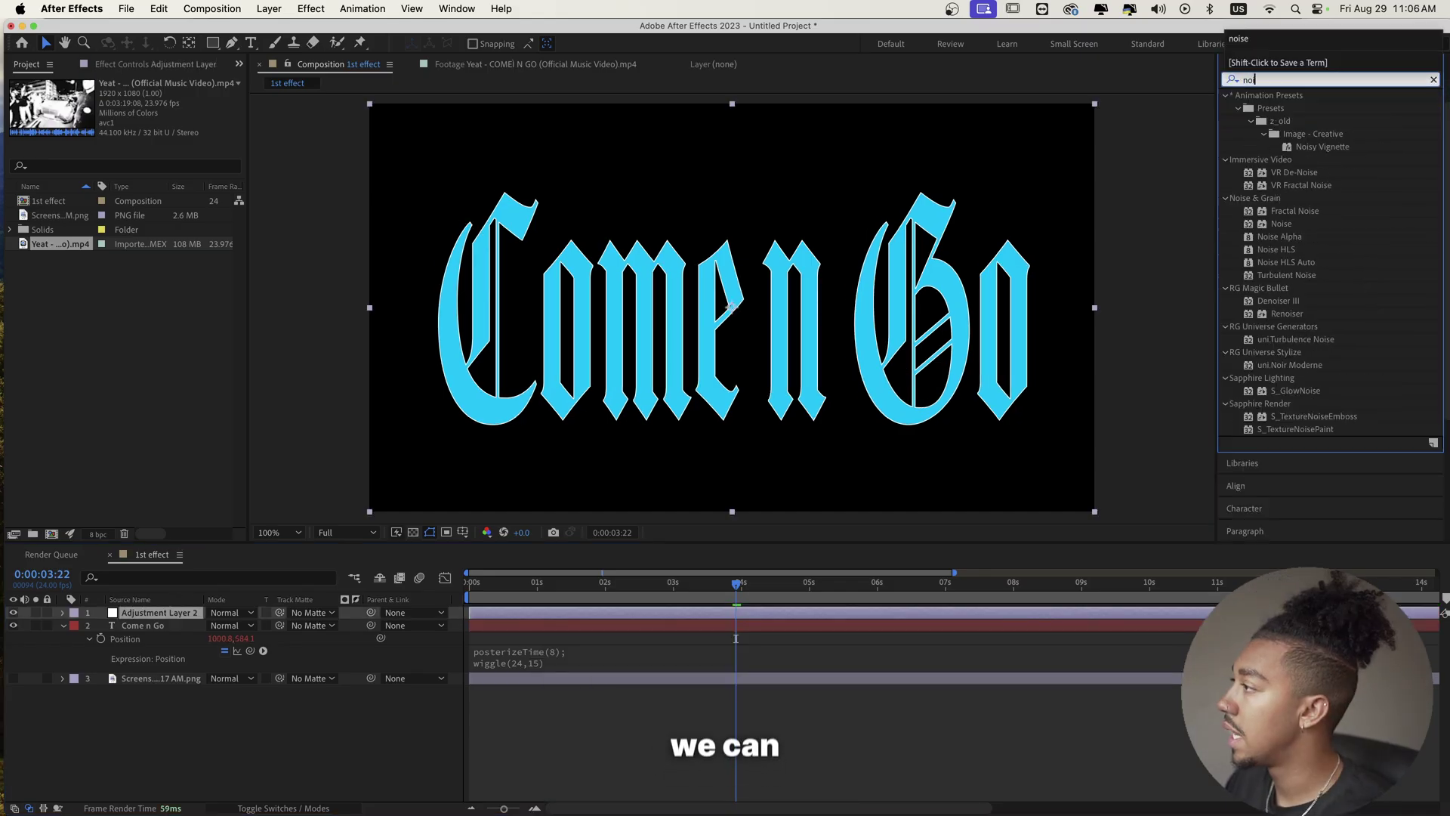
pyautogui.moveTo(1282, 160); pyautogui.dragTo(563, 613)
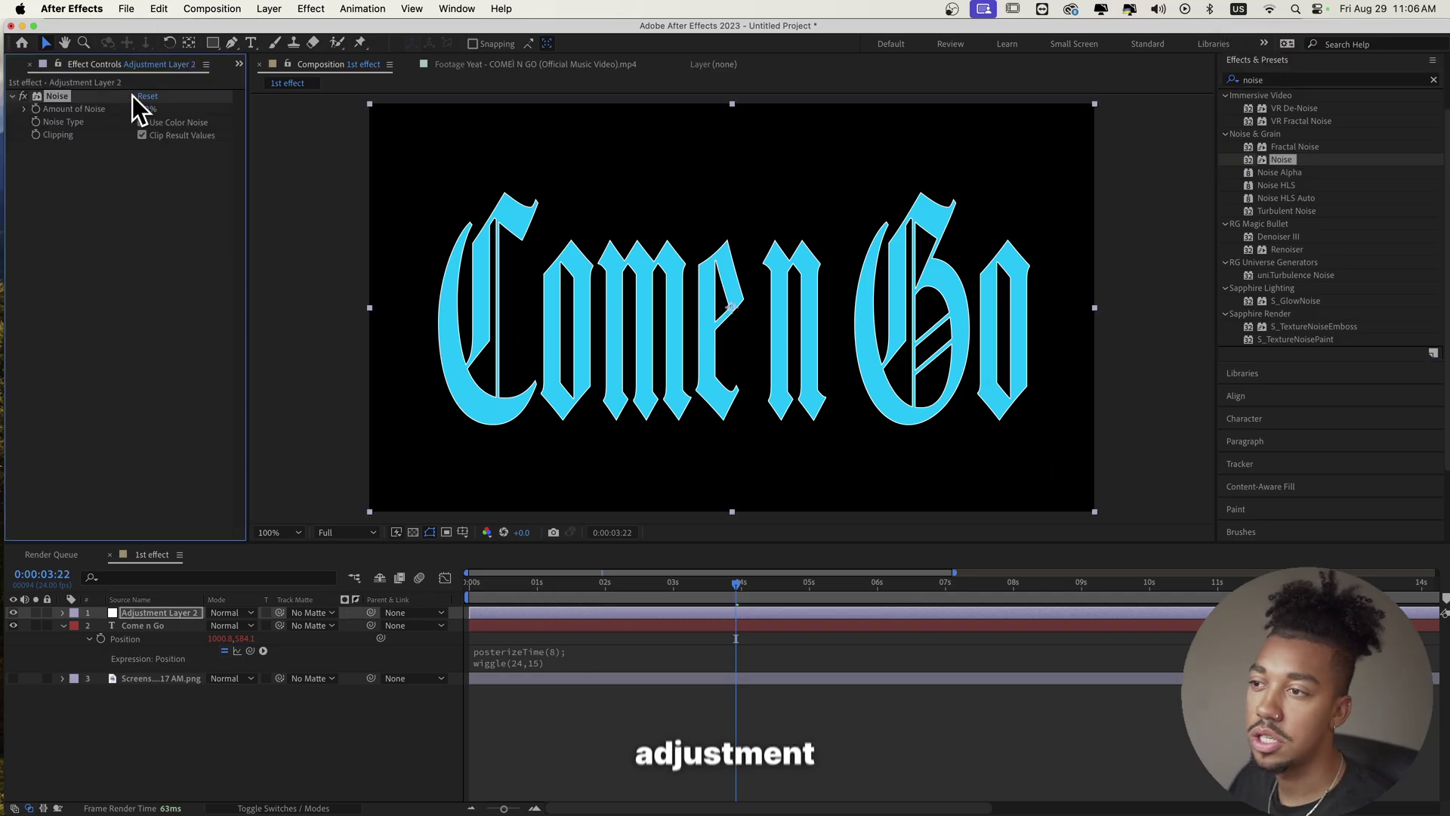
pyautogui.click(148, 110)
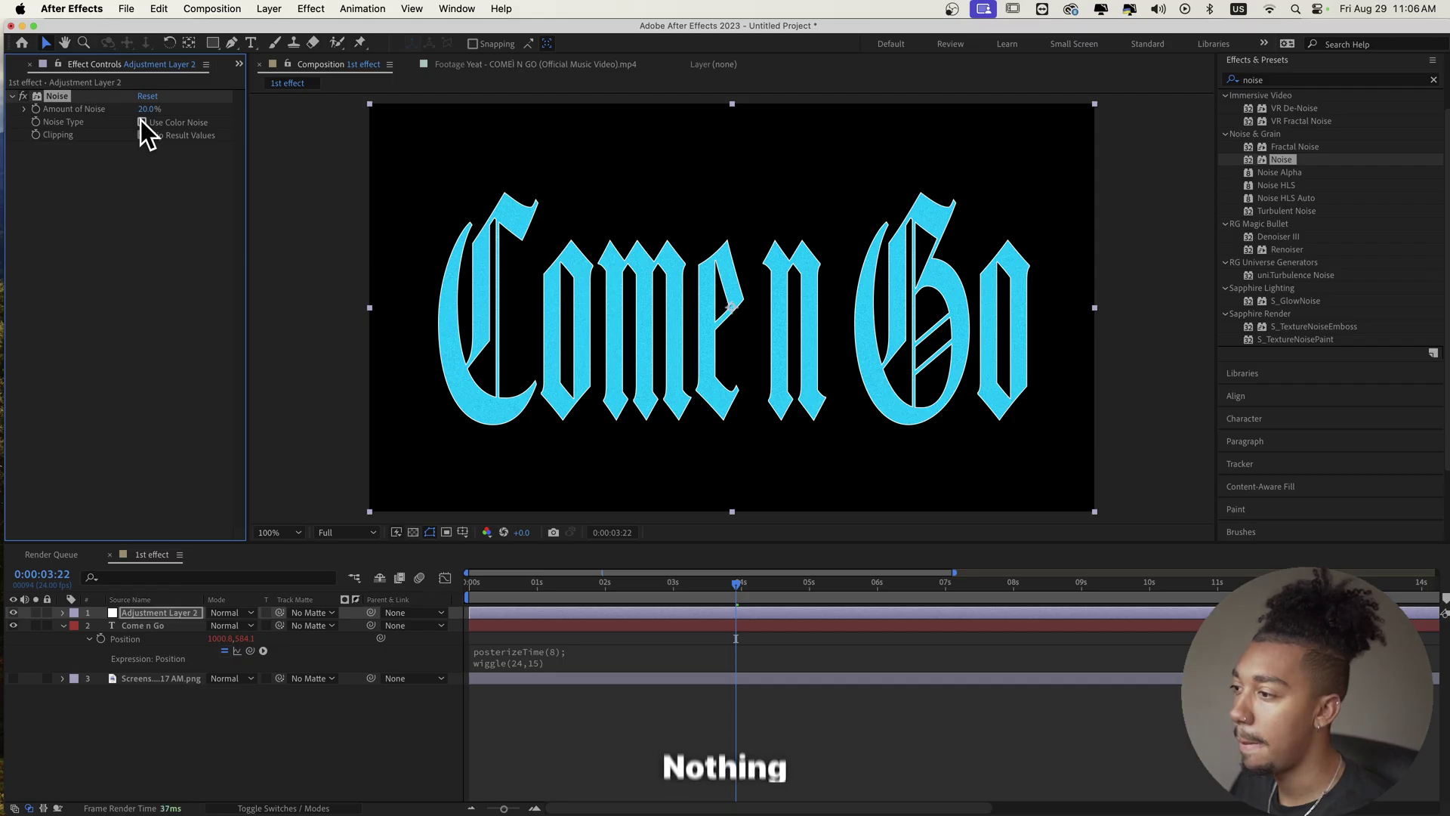
pyautogui.click(196, 123)
pyautogui.click(502, 591)
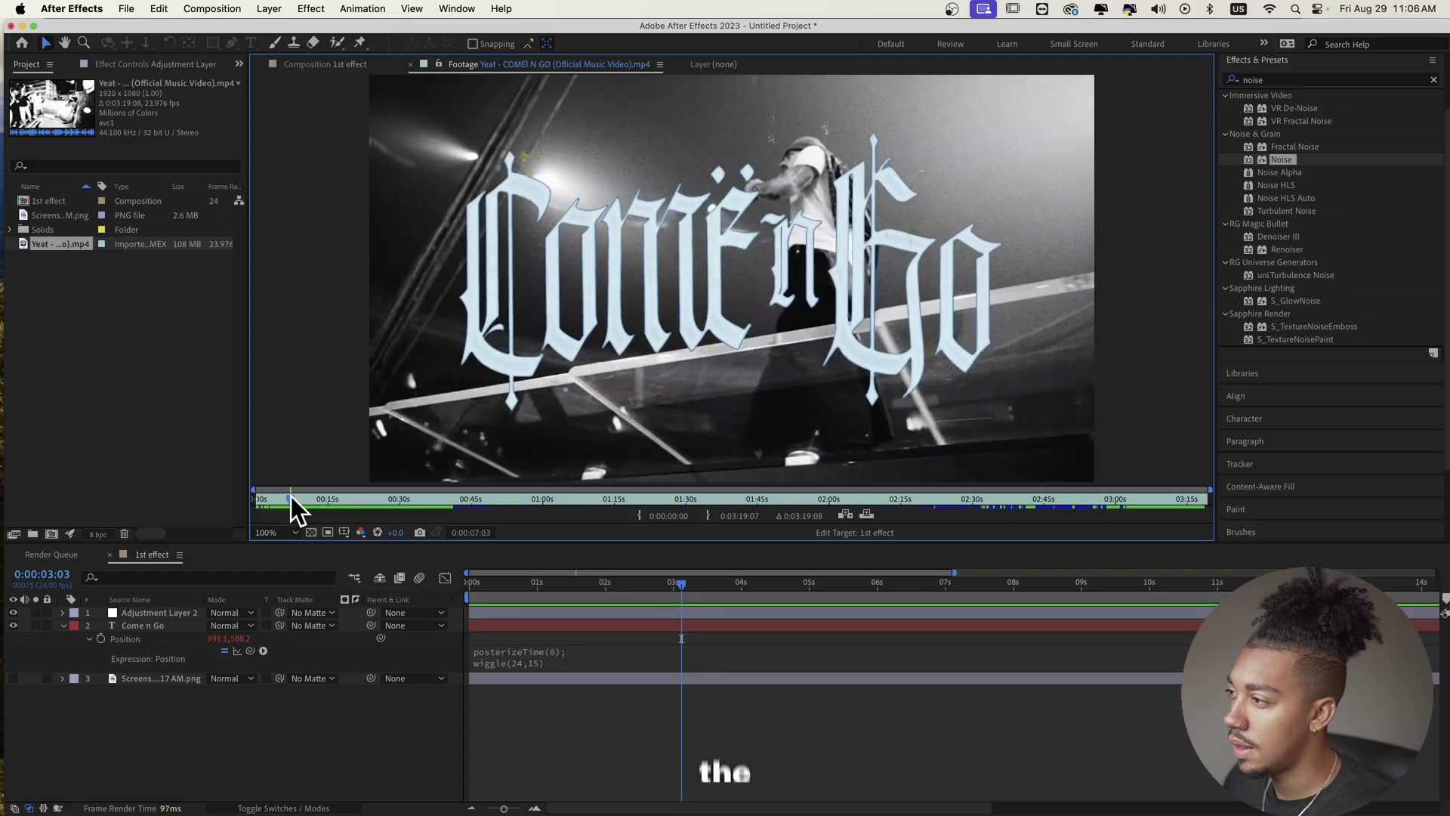
# - Skim forward through the music video footage and play it
pyautogui.moveTo(291, 496)
pyautogui.mouseDown()
pyautogui.moveTo(340, 492)
pyautogui.moveTo(303, 496)
pyautogui.mouseUp()
pyautogui.press('space')
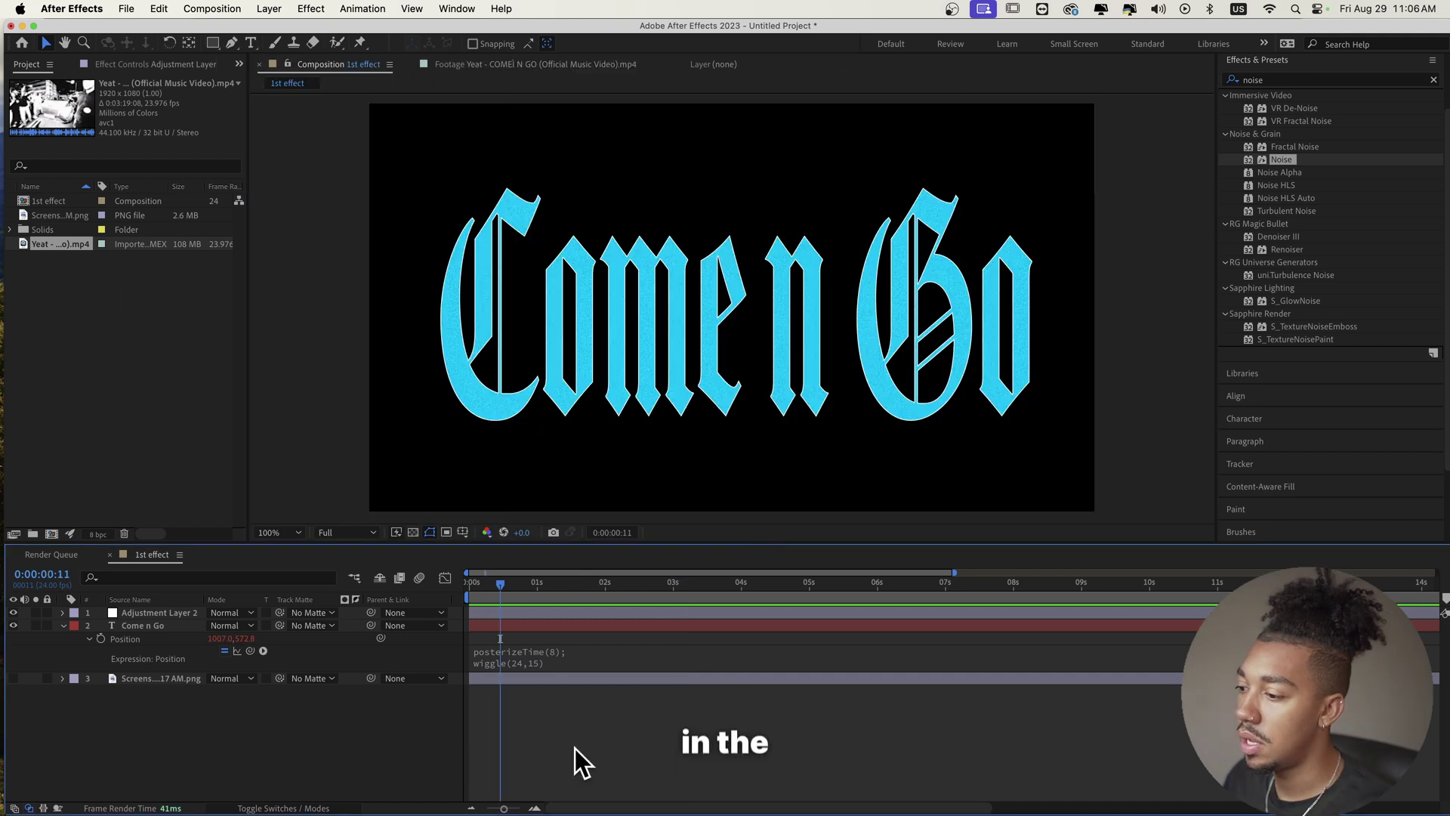
# - Create a solid named 'scratch' and move it below the Come n Go text layer
pyautogui.scroll(2, 1397, 284)
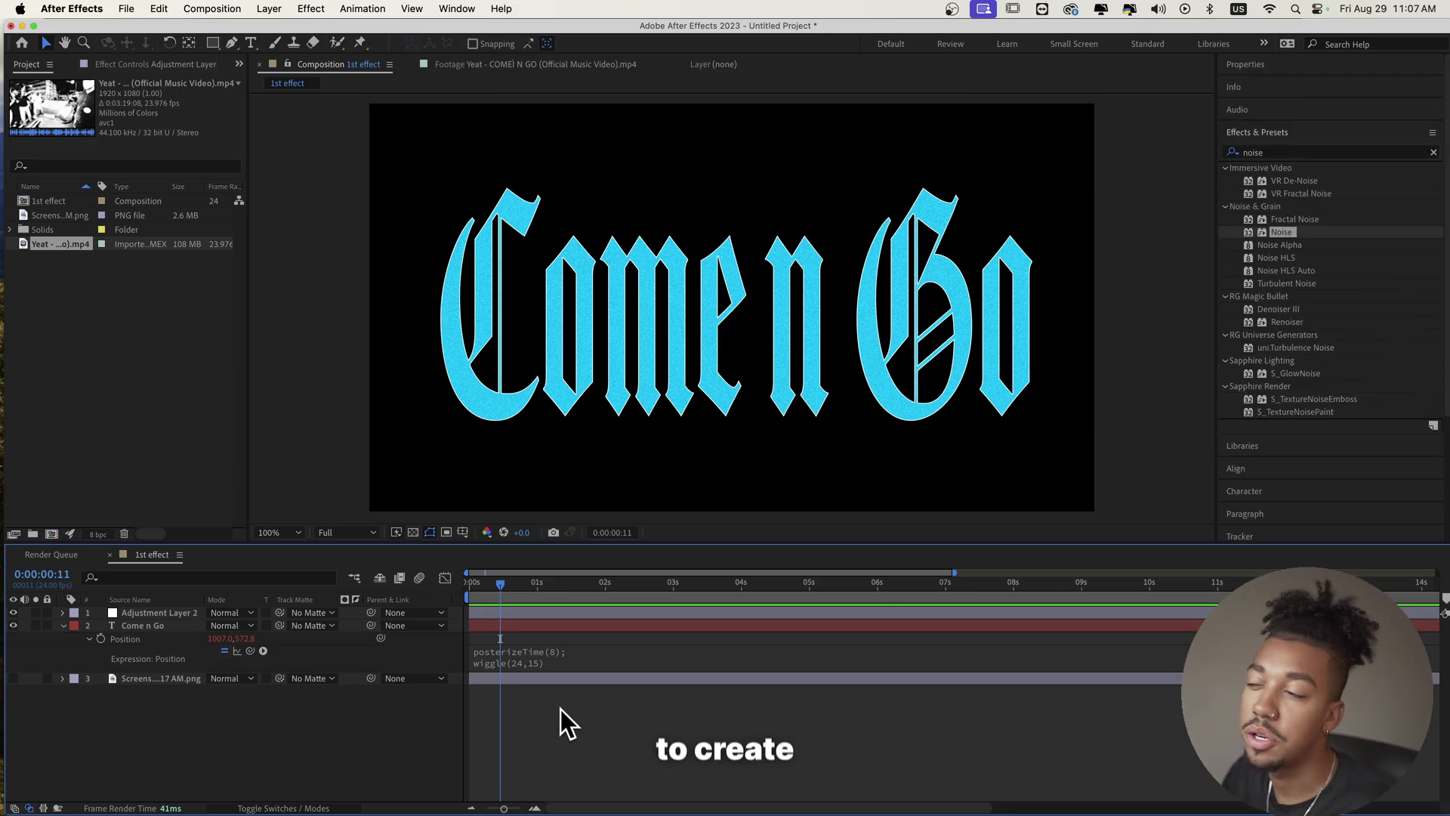
pyautogui.press('super+y')
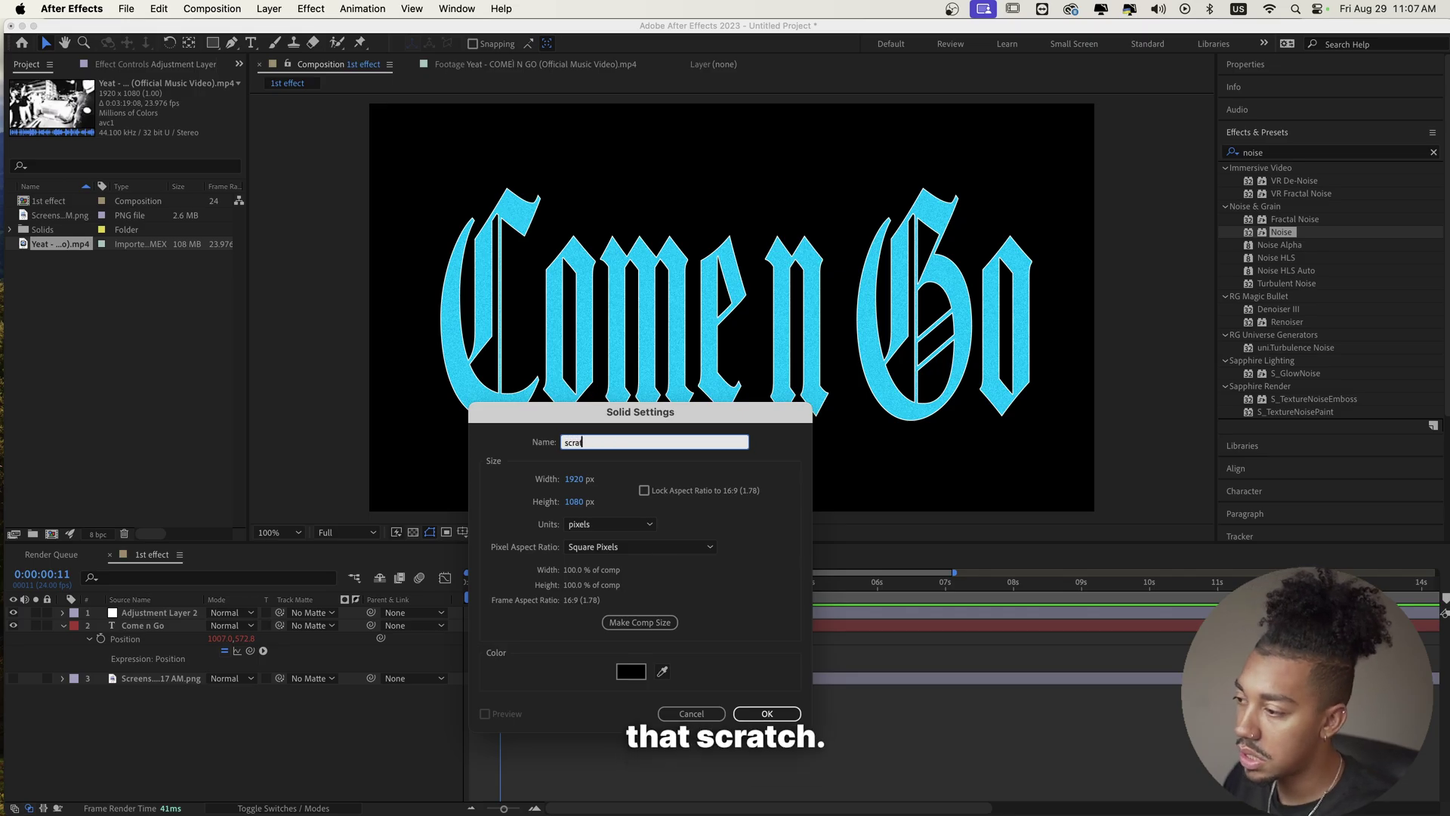
pyautogui.write('scratch')
pyautogui.press('Return')
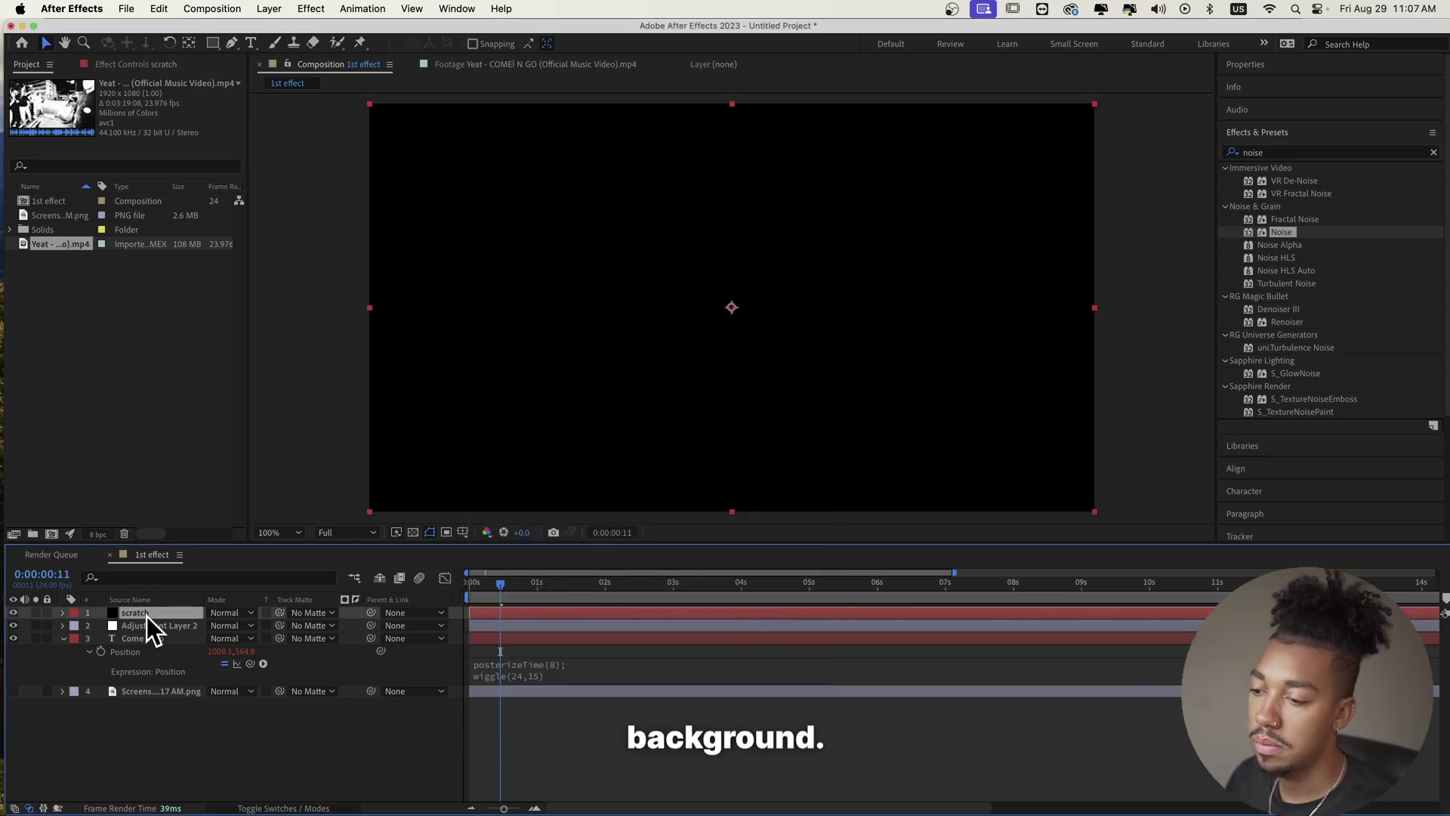
pyautogui.moveTo(151, 616); pyautogui.dragTo(178, 691)
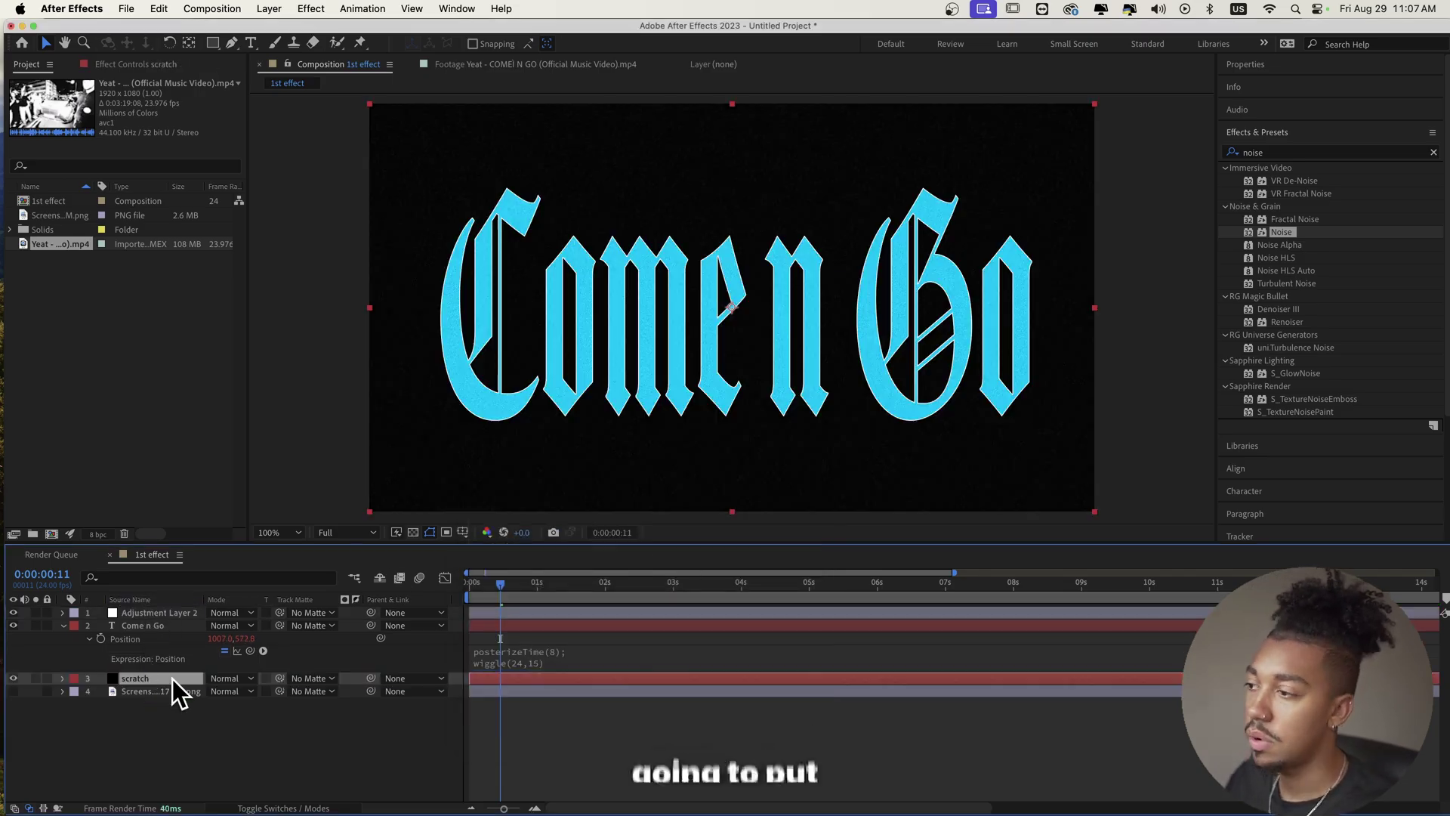
# - Replace the old search in Effects & Presets with 'fractal'
pyautogui.click(1288, 153)
pyautogui.press('BackSpace')
pyautogui.write('fractal')
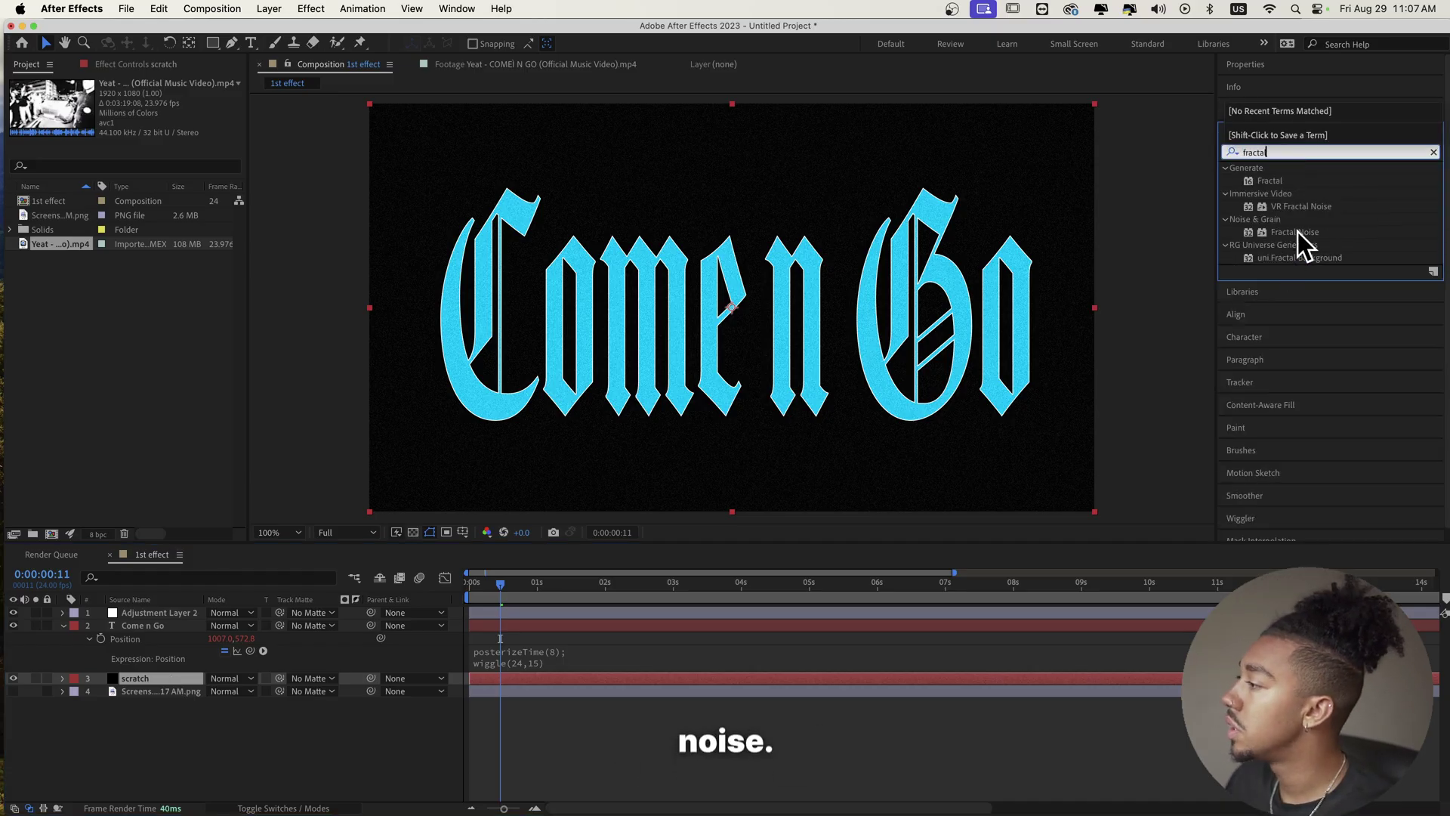
# - Apply Fractal Noise to the scratch solid with Contrast 1160 and Brightness -490
pyautogui.moveTo(1294, 231); pyautogui.dragTo(477, 674)
pyautogui.moveTo(144, 147); pyautogui.dragTo(213, 145)
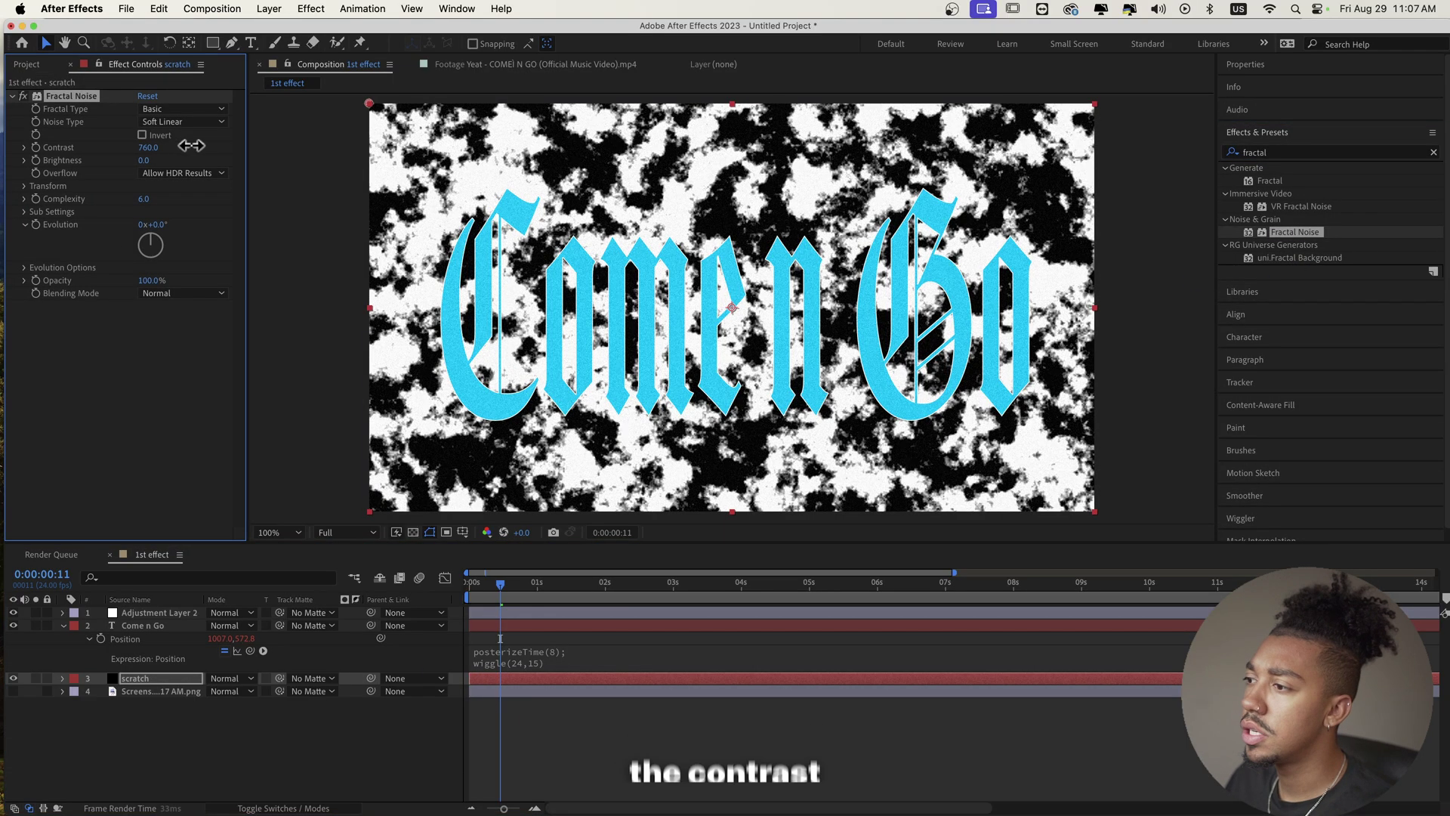
pyautogui.moveTo(129, 162); pyautogui.dragTo(112, 163)
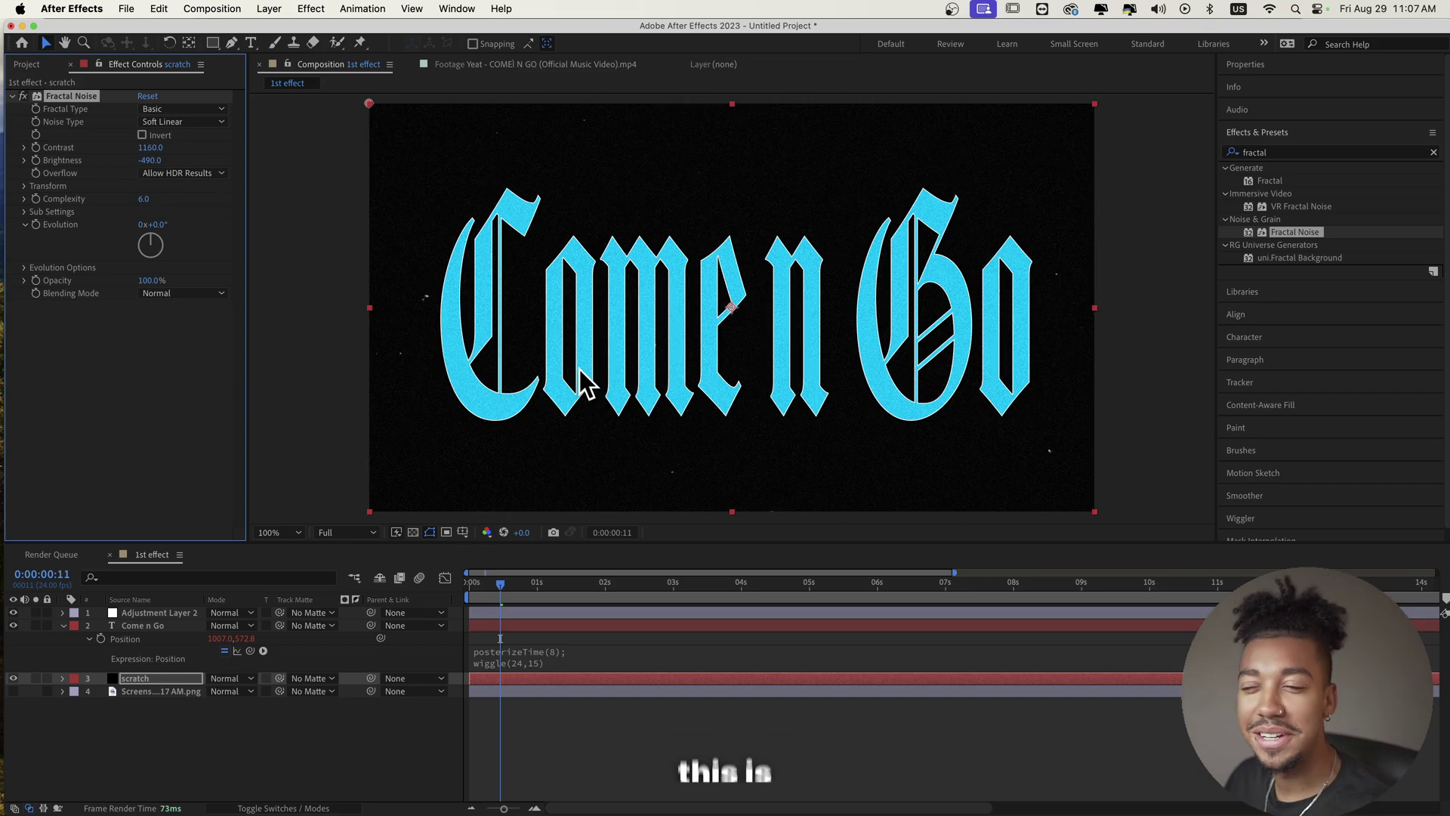
pyautogui.moveTo(518, 596); pyautogui.dragTo(565, 599)
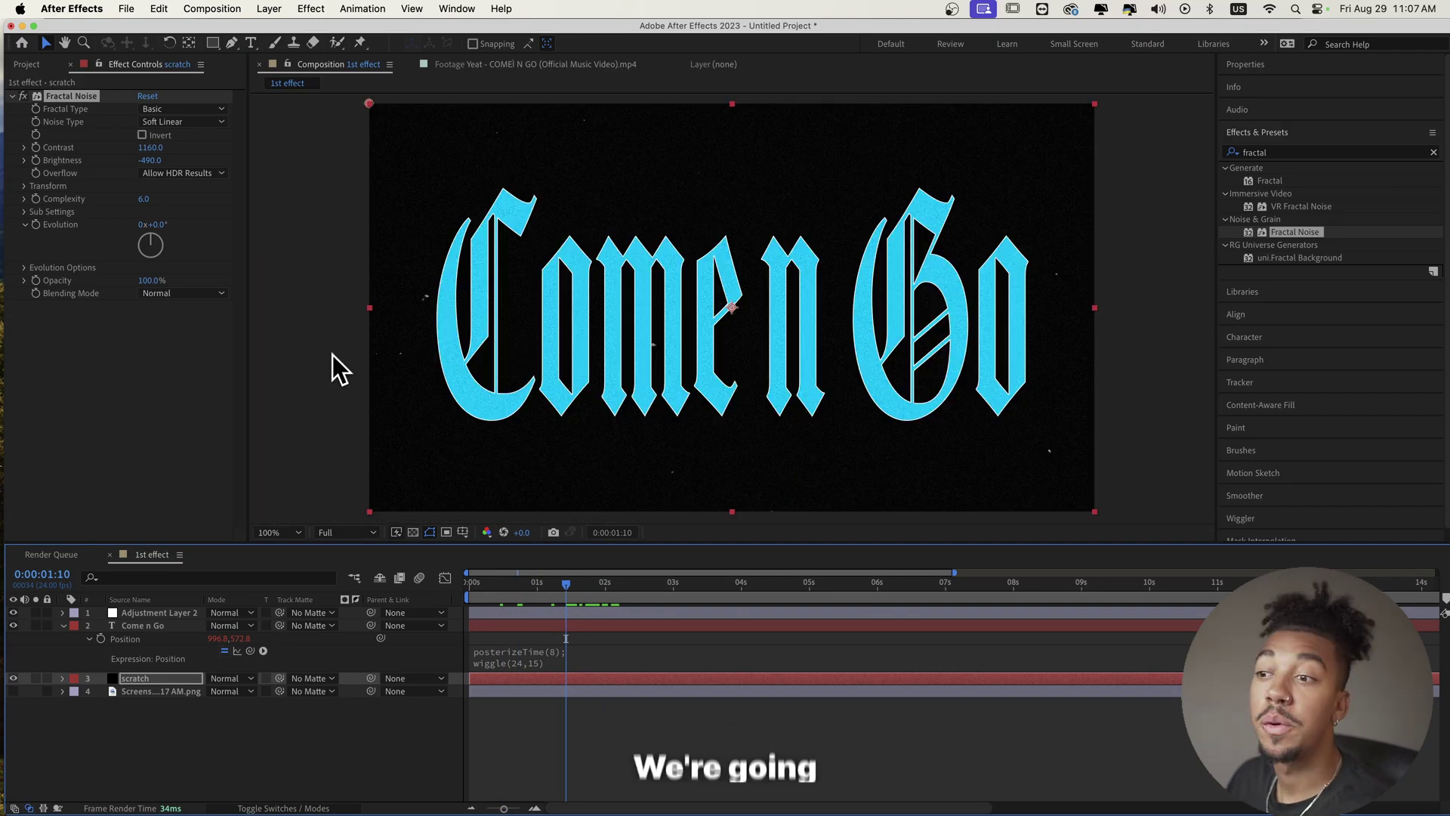
# - Drive Fractal Noise's Random Seed with a time*8 expression and preview the flickering specks
pyautogui.click(25, 268)
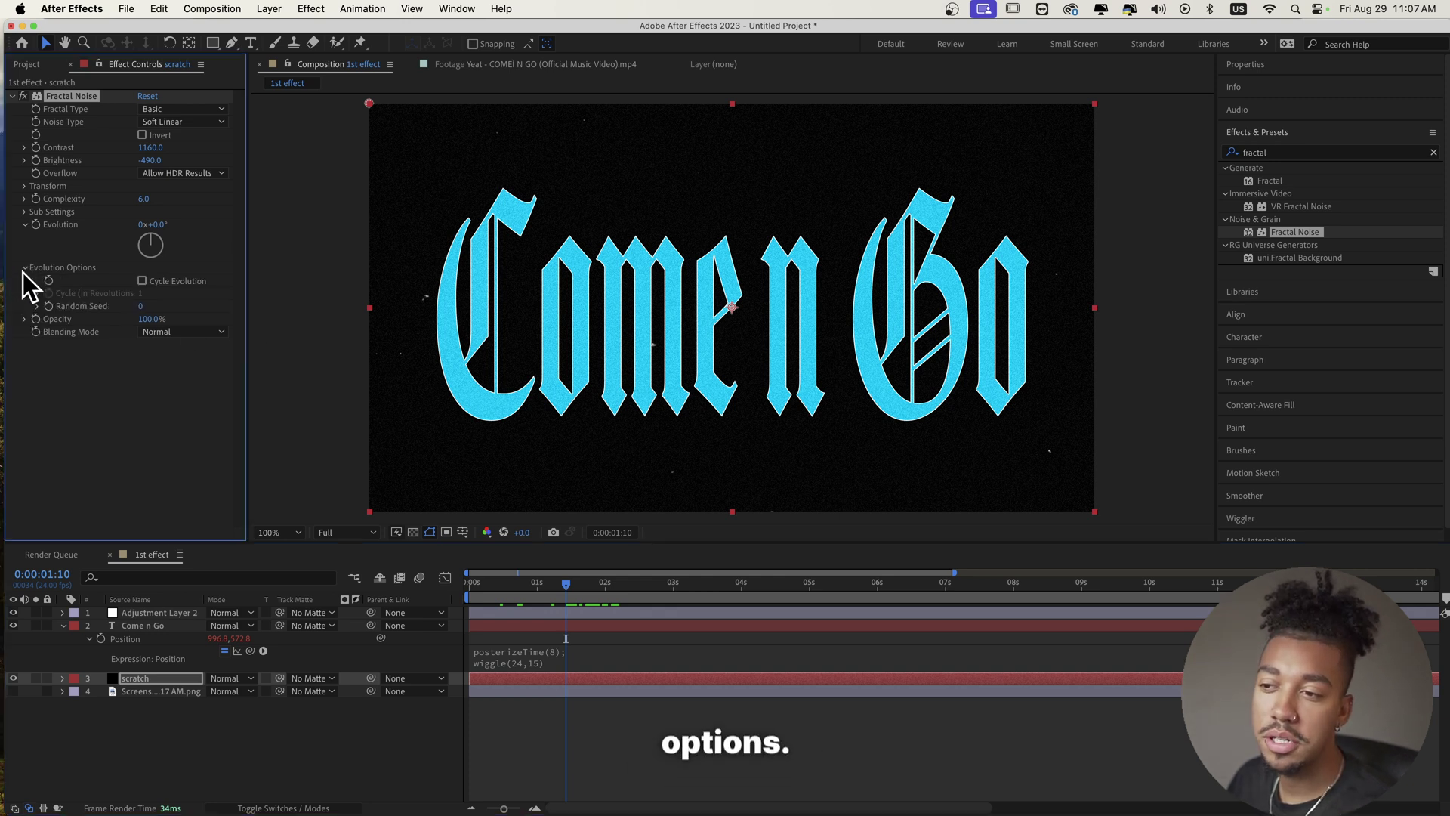
pyautogui.keyDown('alt'); pyautogui.click(49, 306); pyautogui.keyUp('alt')
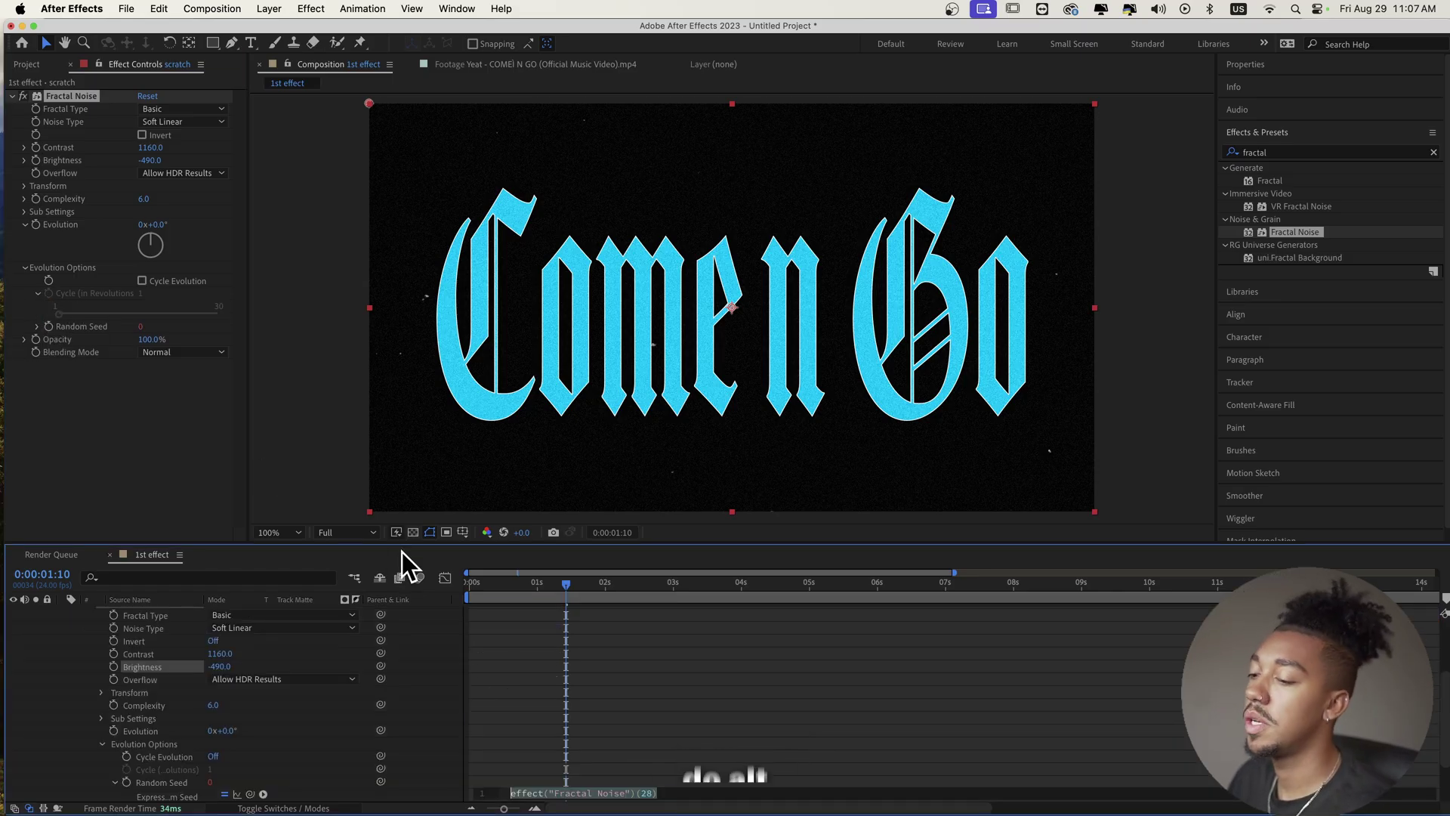
pyautogui.scroll(-3, 570, 718)
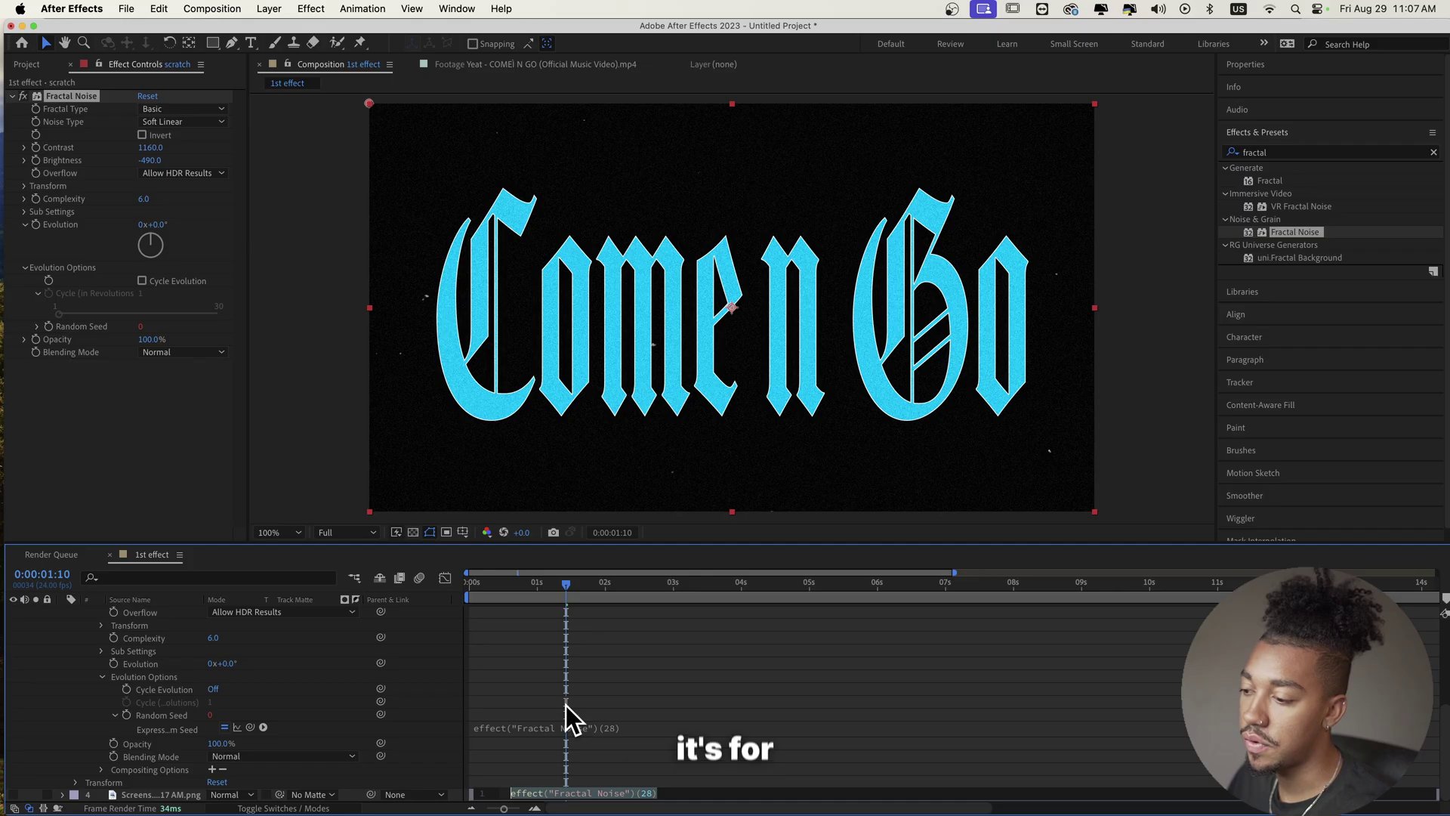
pyautogui.write('time')
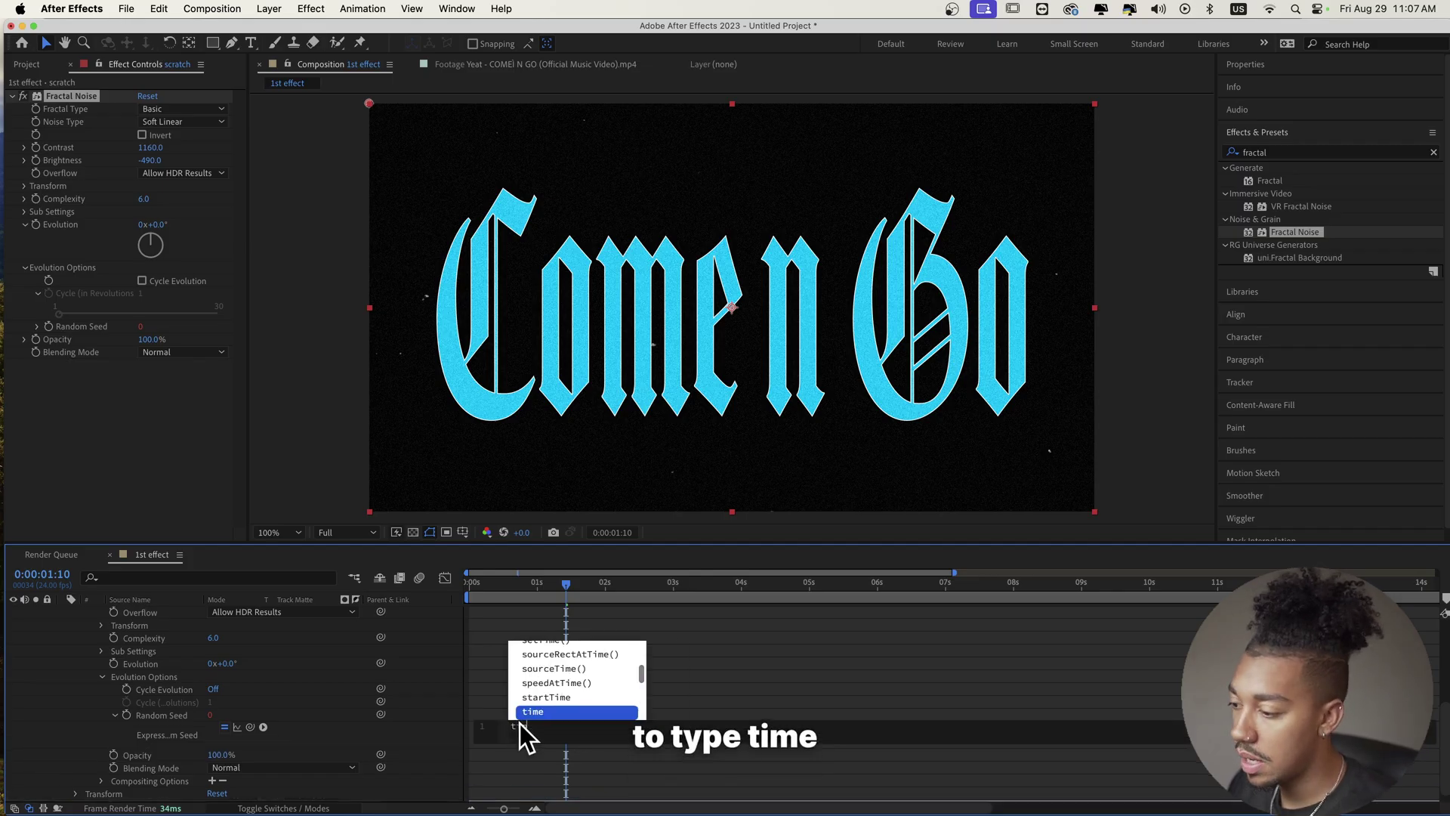
pyautogui.write('*8')
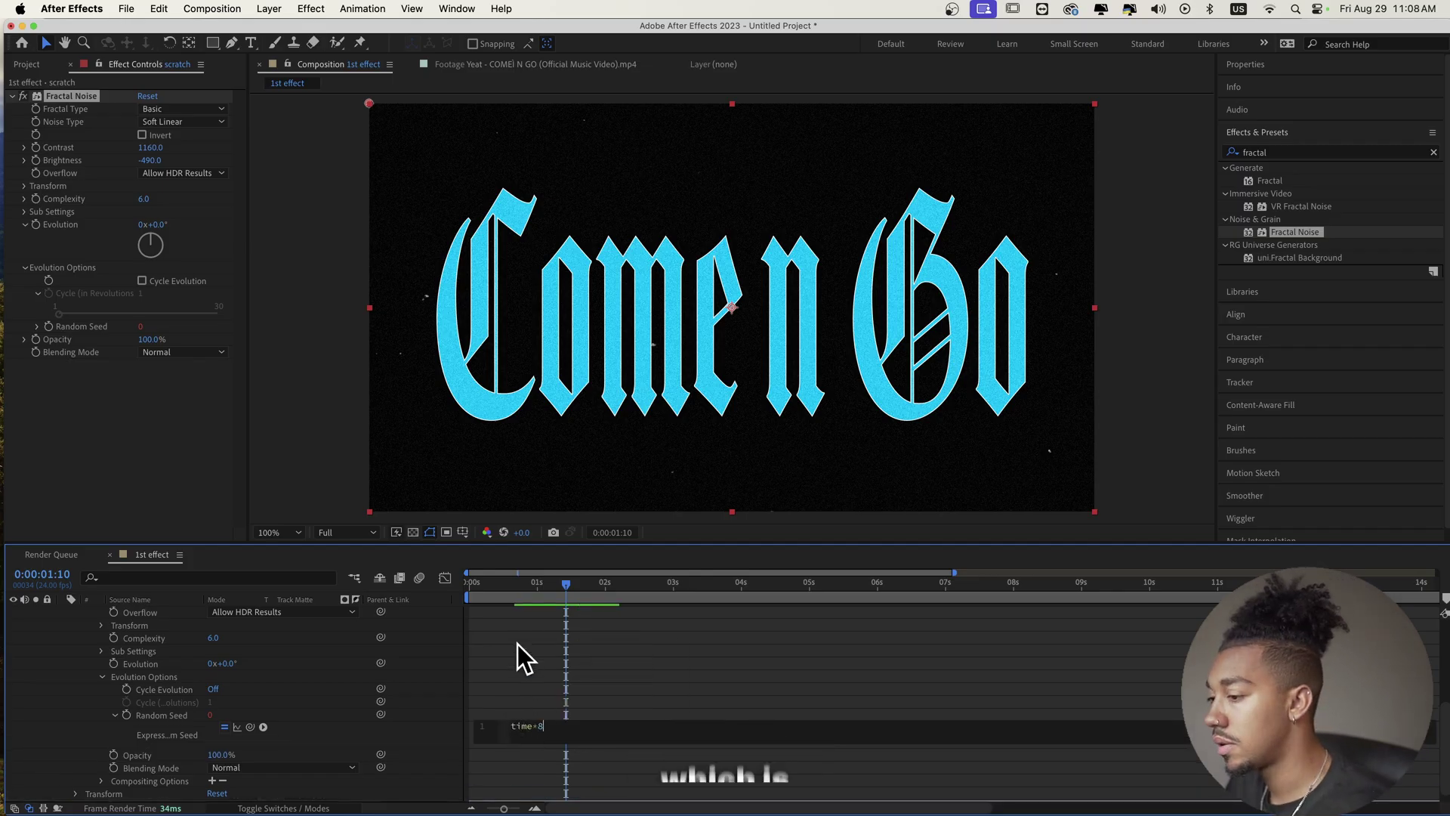
pyautogui.moveTo(519, 582); pyautogui.dragTo(469, 582)
pyautogui.press('space')
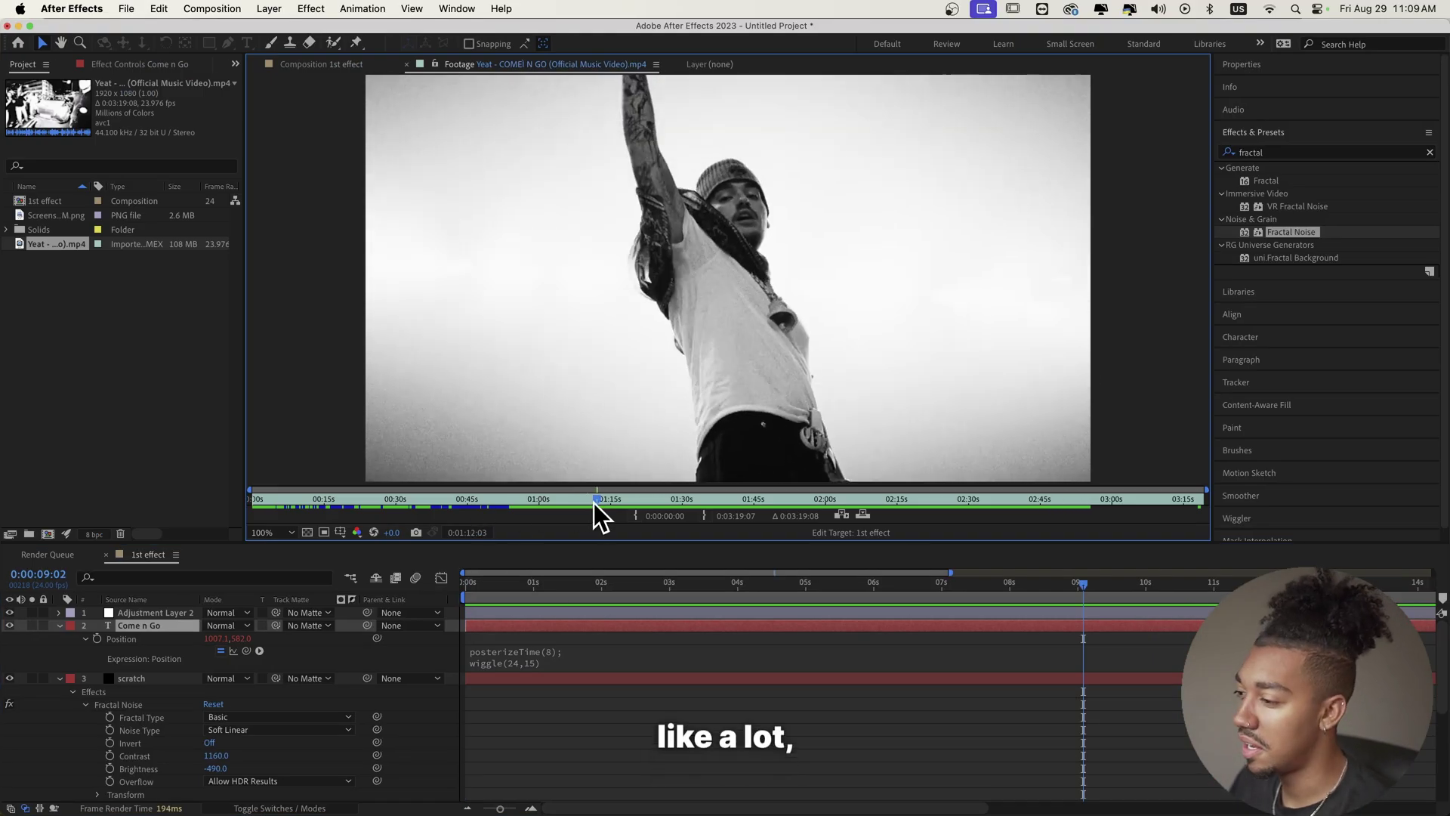
# - Find a shot near 1:30 in the music video footage
pyautogui.moveTo(593, 500); pyautogui.dragTo(639, 500)
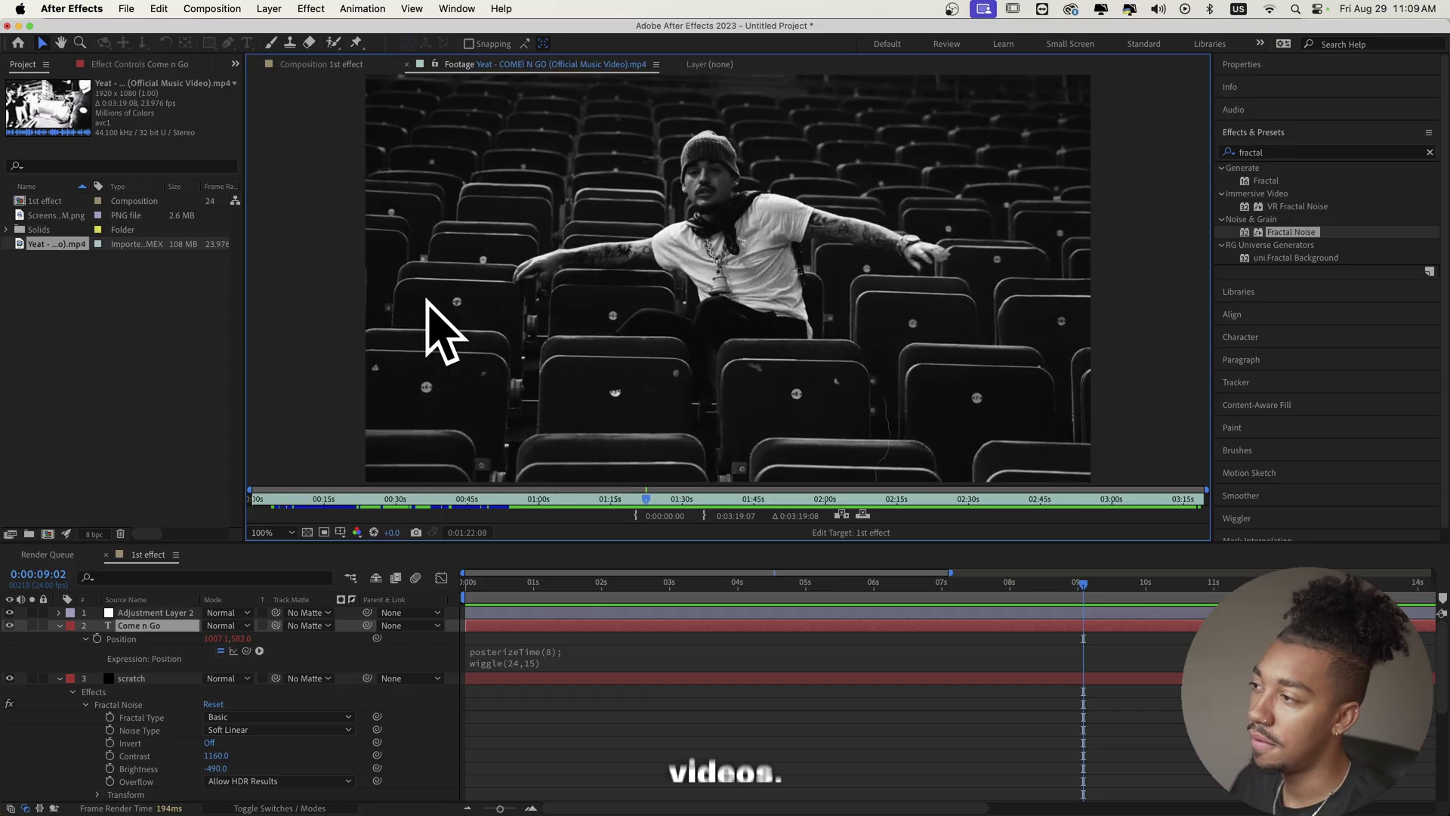
pyautogui.click(683, 498)
pyautogui.moveTo(681, 497); pyautogui.dragTo(684, 499)
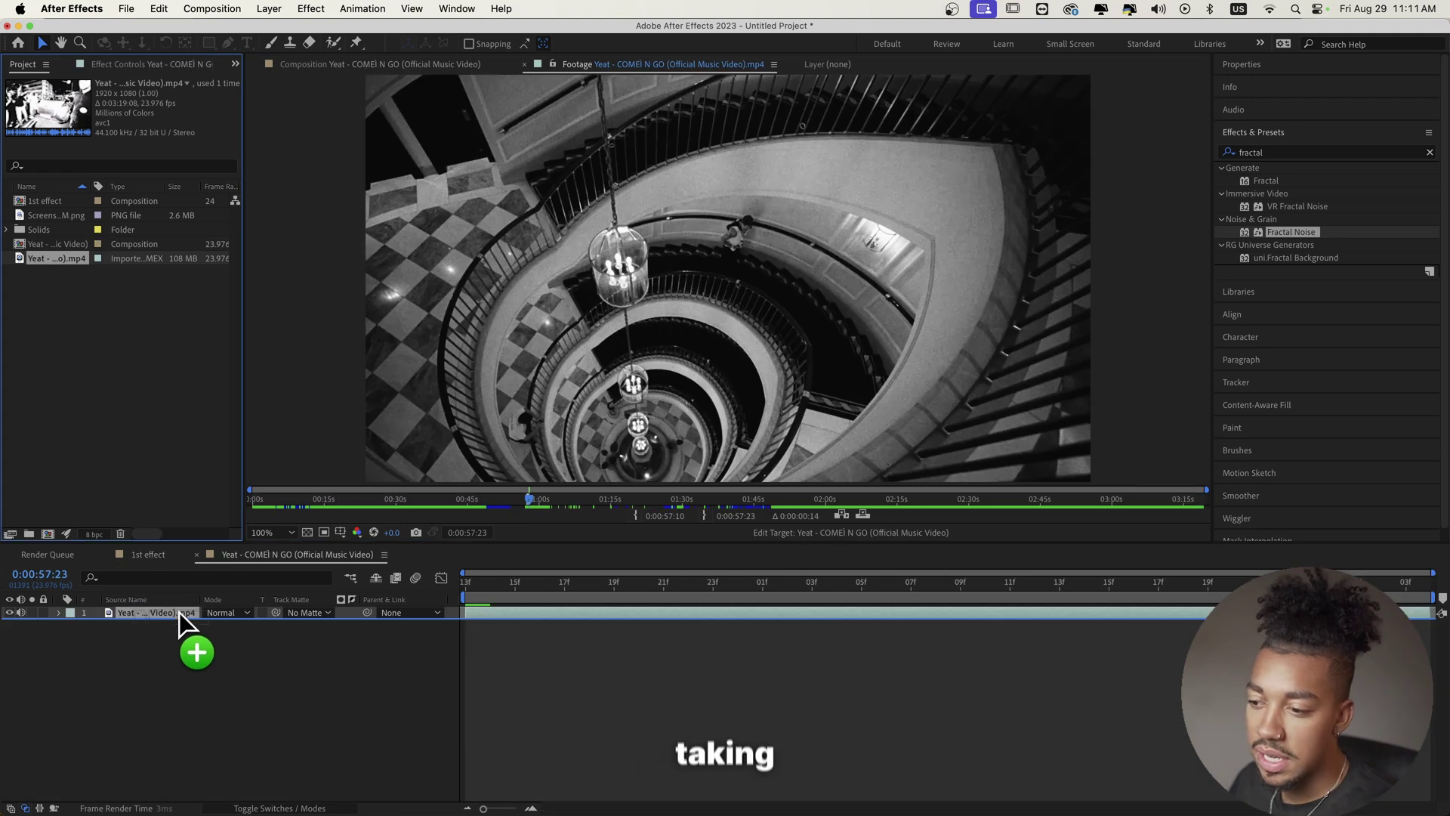
# - Start a new composition from the footage and add clips from shots around 0:41–0:48
pyautogui.moveTo(179, 611); pyautogui.dragTo(183, 609)
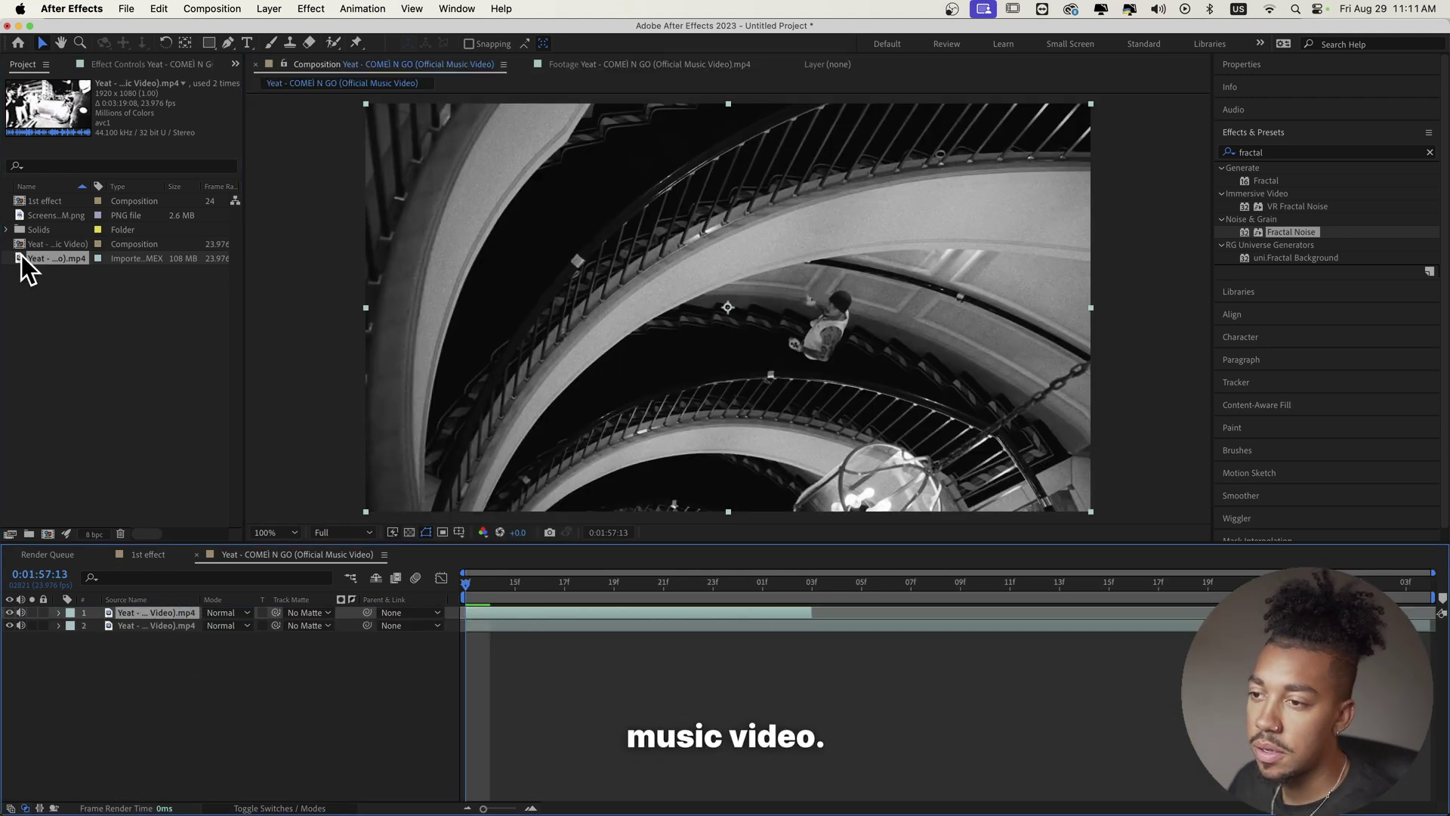
pyautogui.doubleClick(21, 257)
pyautogui.moveTo(462, 502); pyautogui.dragTo(455, 502)
pyautogui.moveTo(48, 258); pyautogui.dragTo(154, 616)
pyautogui.click(482, 501)
pyautogui.moveTo(636, 513); pyautogui.dragTo(700, 519)
pyautogui.click(476, 497)
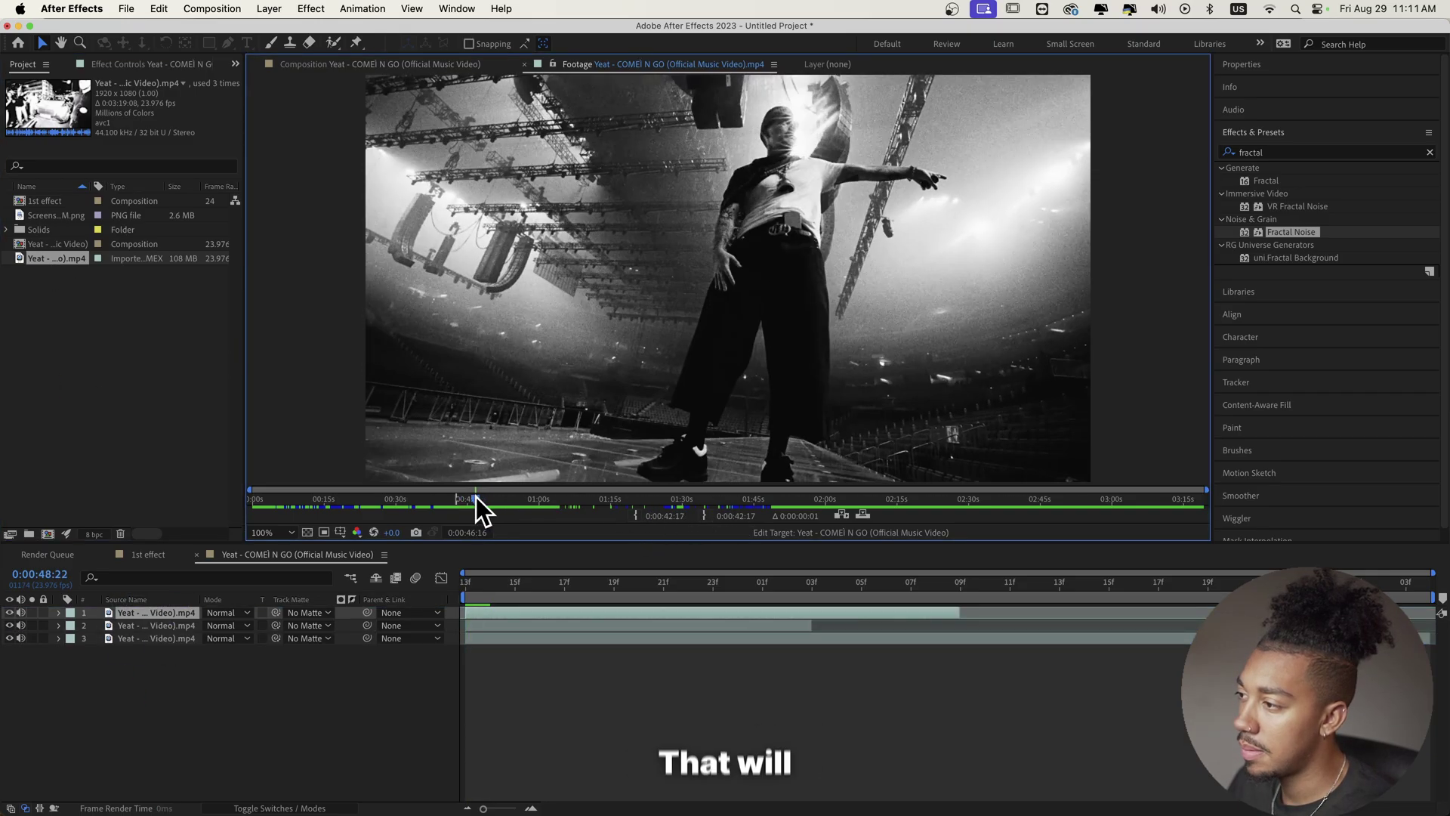
pyautogui.moveTo(680, 453); pyautogui.dragTo(175, 610)
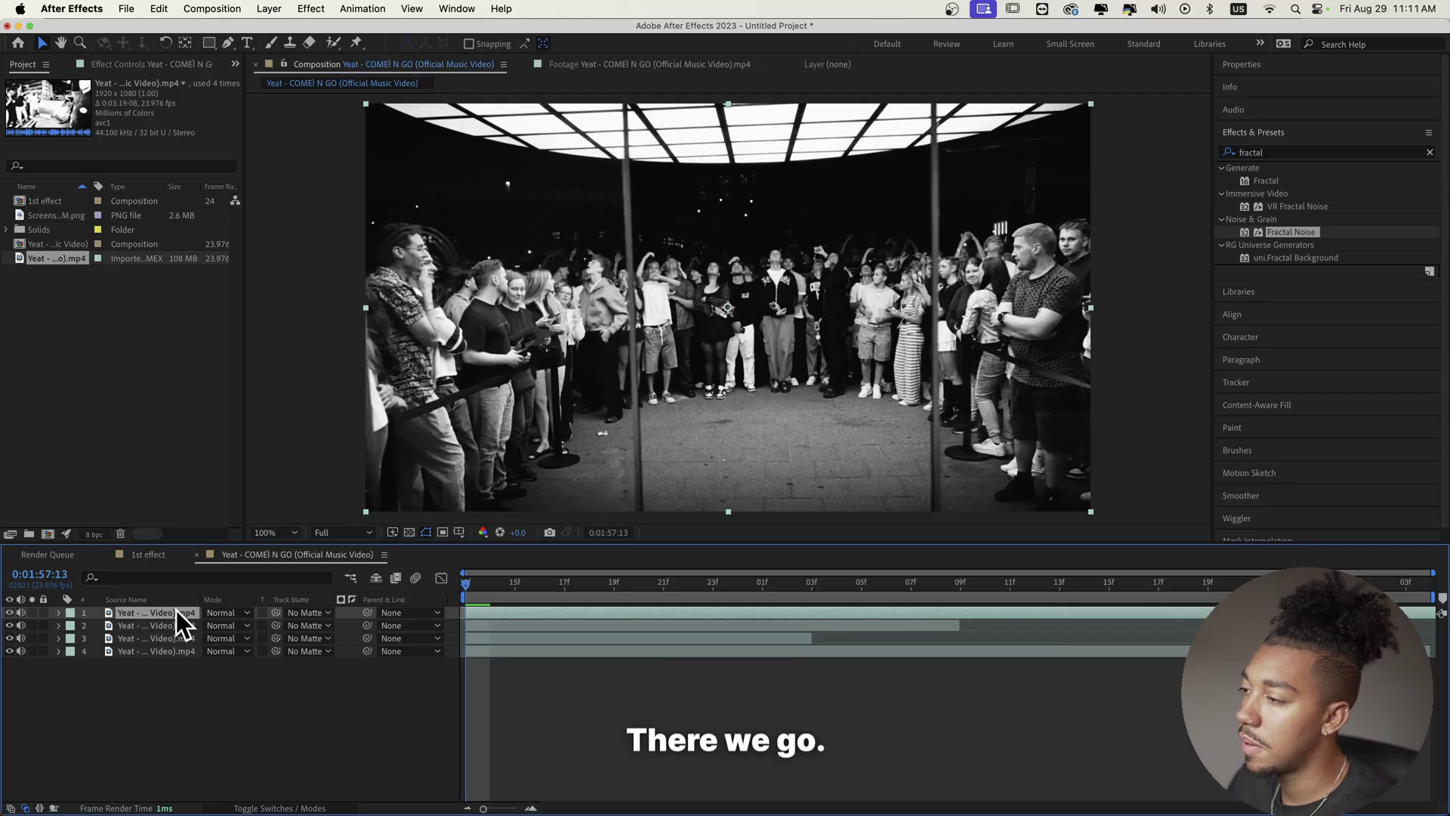
# - Shrink the crowd clip to 51% and the seats clip to 55%, repositioning and staggering them
pyautogui.press('s')
pyautogui.keyDown('shift'); pyautogui.moveTo(1090, 103); pyautogui.dragTo(918, 262); pyautogui.keyUp('shift')
pyautogui.moveTo(658, 360); pyautogui.dragTo(791, 280)
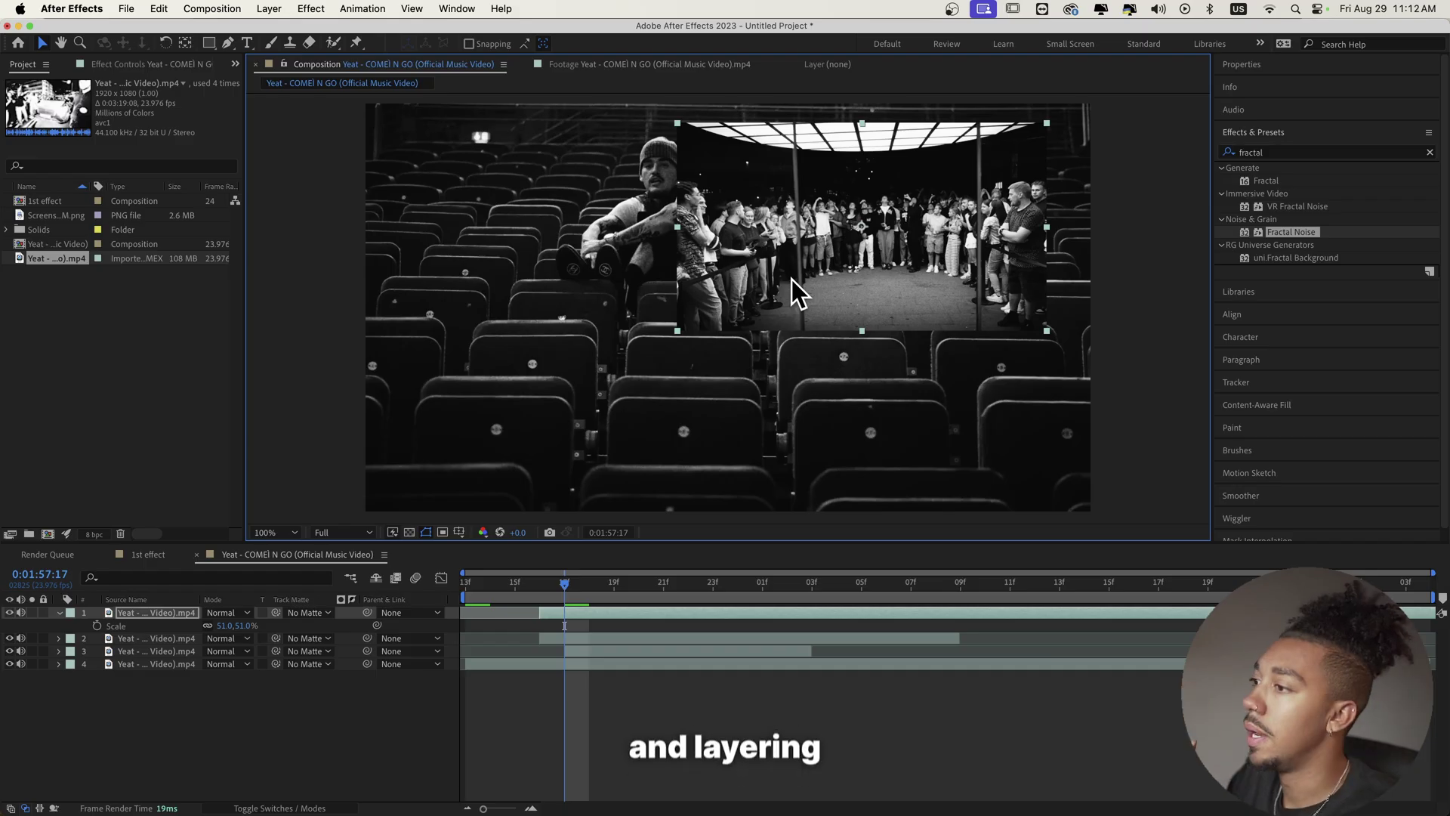
pyautogui.moveTo(559, 638); pyautogui.dragTo(638, 591)
pyautogui.click(681, 587)
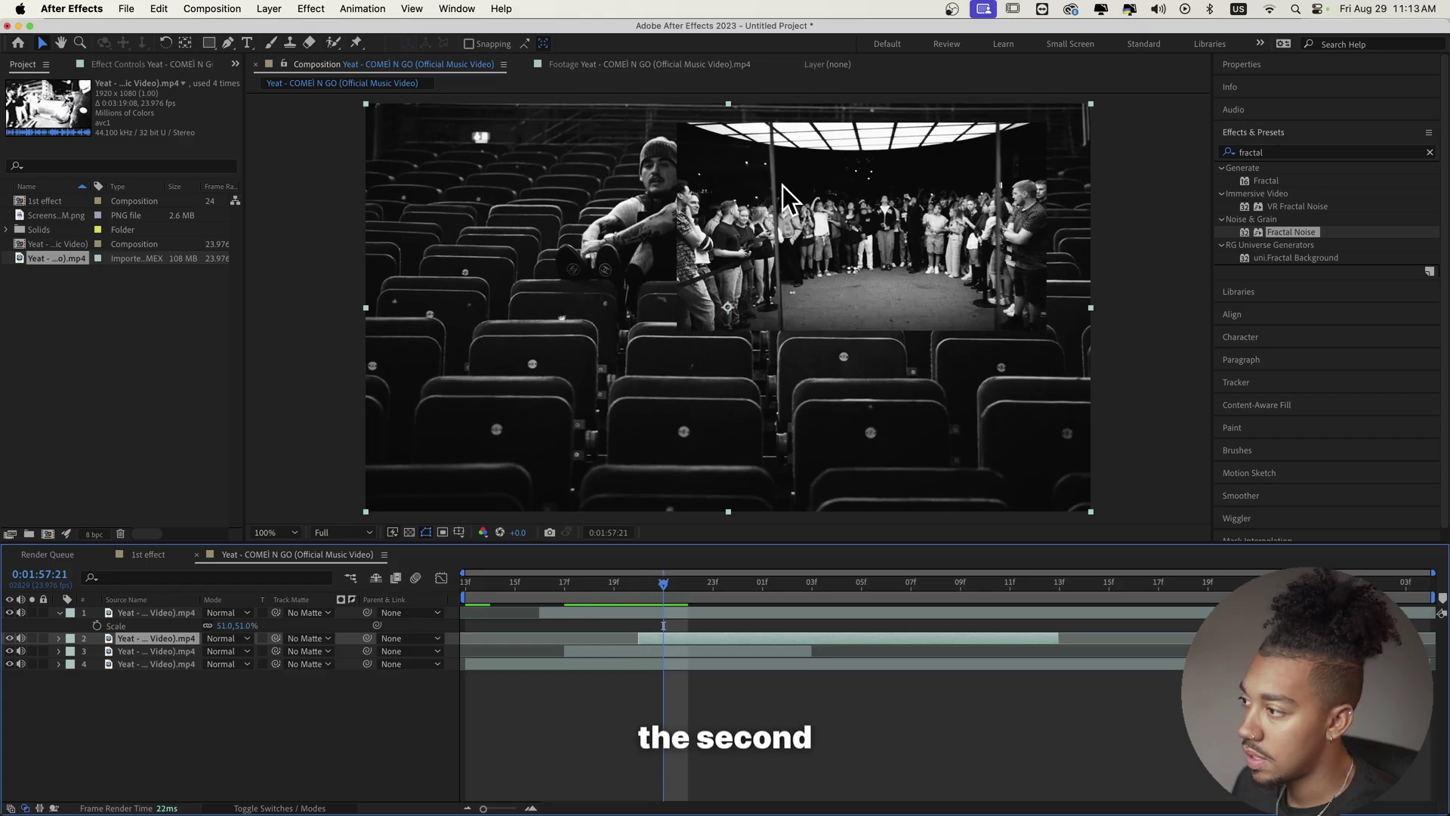
pyautogui.press('s')
pyautogui.moveTo(223, 651); pyautogui.dragTo(193, 650)
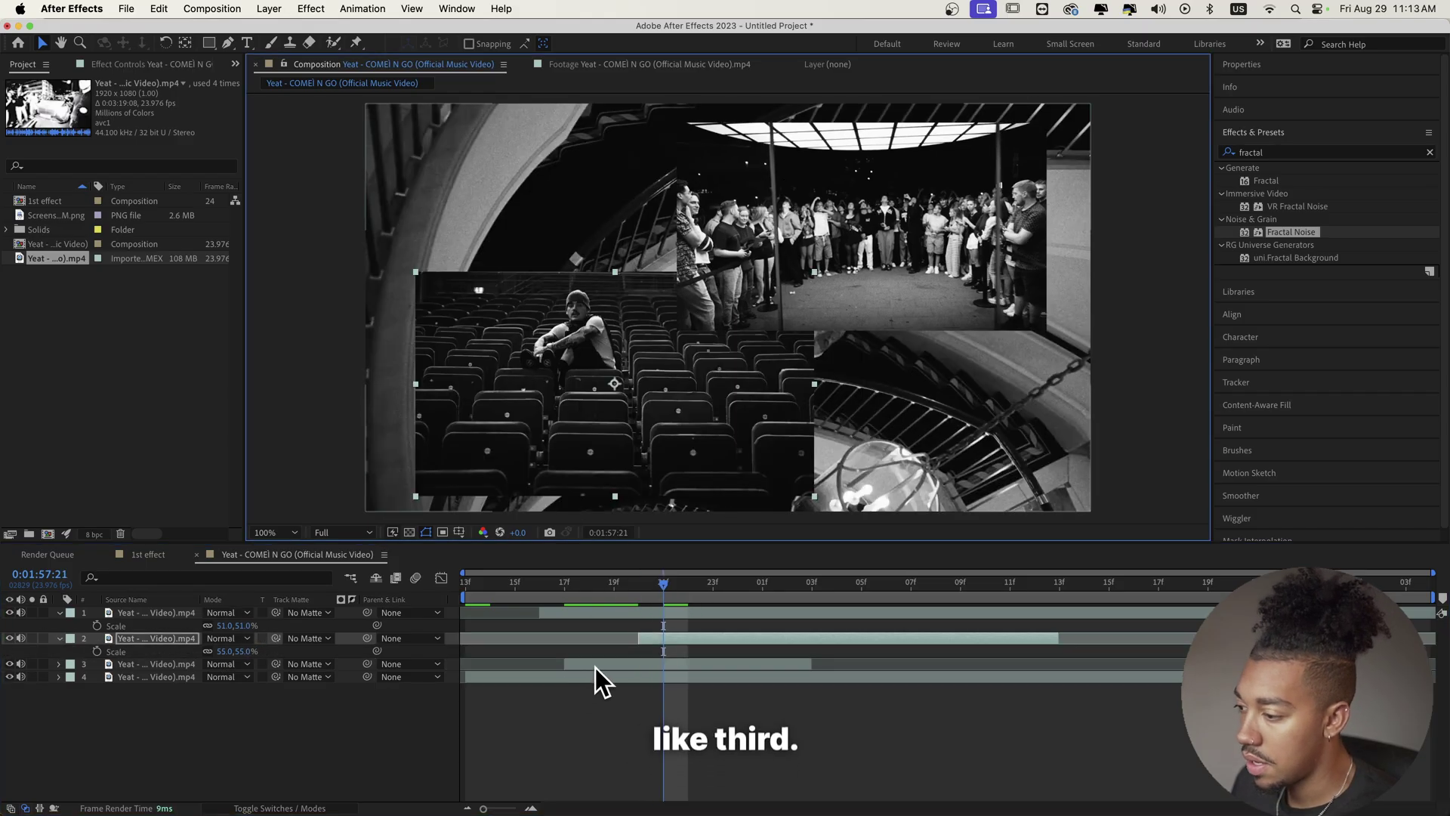
pyautogui.moveTo(595, 668); pyautogui.dragTo(719, 667)
pyautogui.press('pagedown')
pyautogui.press('pagedown')
# - Rotate the stairs clip 100°, shrink it to 45%, move it left, and put it on top, starting earlier
pyautogui.press('s')
pyautogui.press('r')
pyautogui.moveTo(219, 677)
pyautogui.mouseDown()
pyautogui.moveTo(291, 674)
pyautogui.moveTo(196, 677)
pyautogui.mouseUp()
pyautogui.press('s')
pyautogui.moveTo(544, 196); pyautogui.dragTo(427, 190)
pyautogui.click(157, 586)
pyautogui.moveTo(158, 615); pyautogui.dragTo(157, 613)
pyautogui.moveTo(752, 614); pyautogui.dragTo(699, 663)
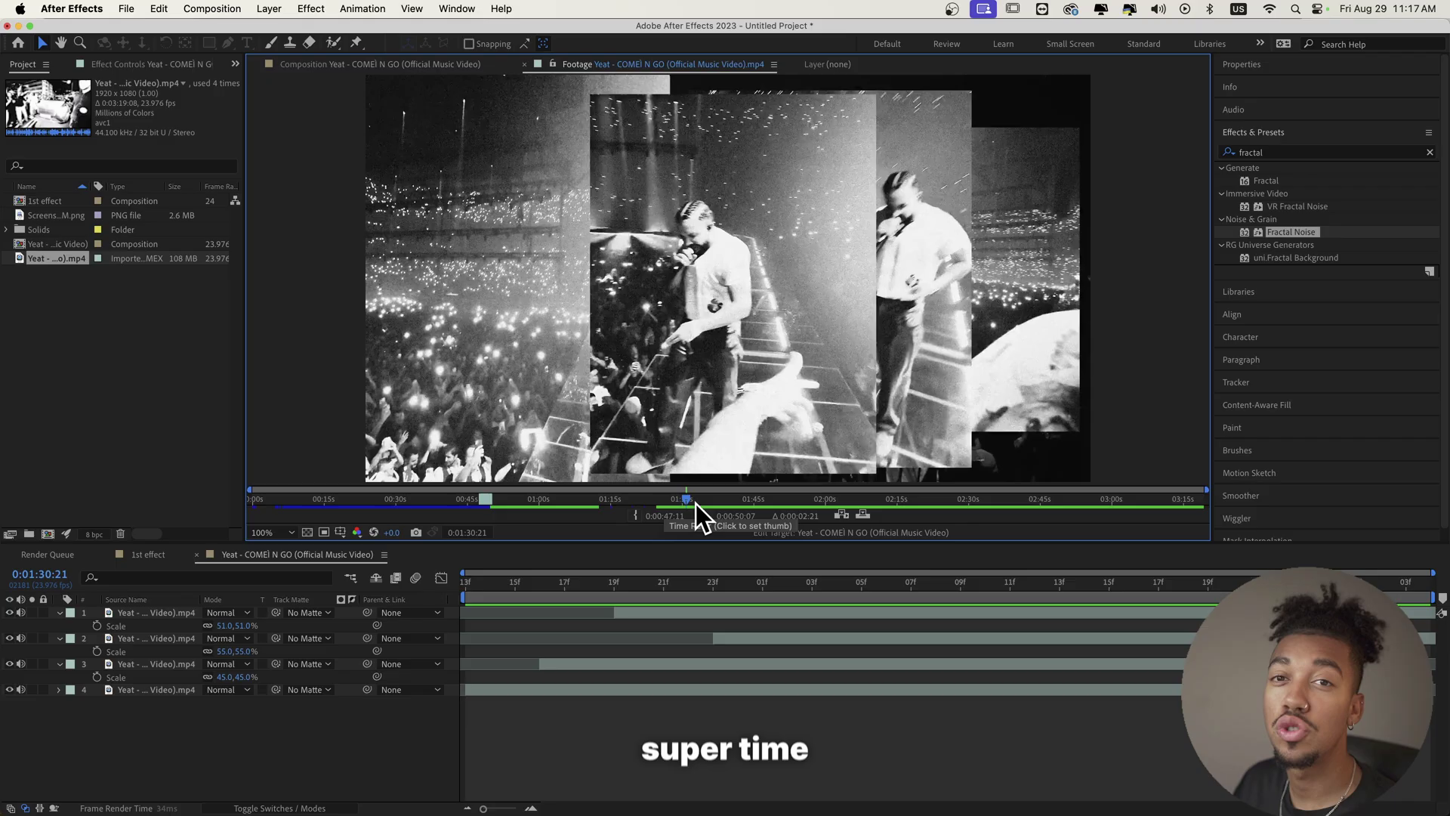
# - Scrub back through the collage footage to around 1:27
pyautogui.moveTo(696, 505); pyautogui.dragTo(669, 506)
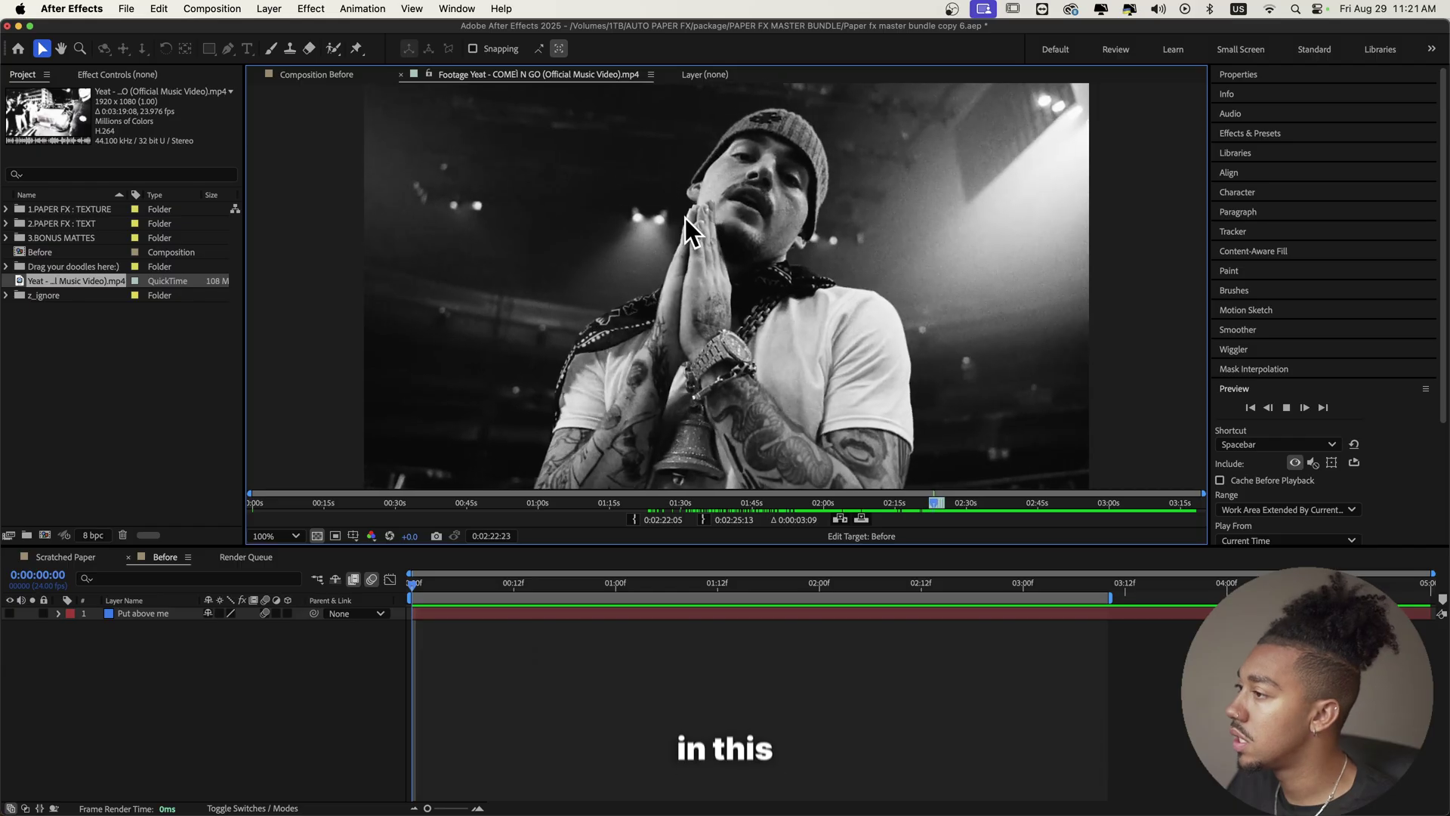
# - Place the Come N Go clip above Put above me in Before and scale it to 203%
pyautogui.click(937, 502)
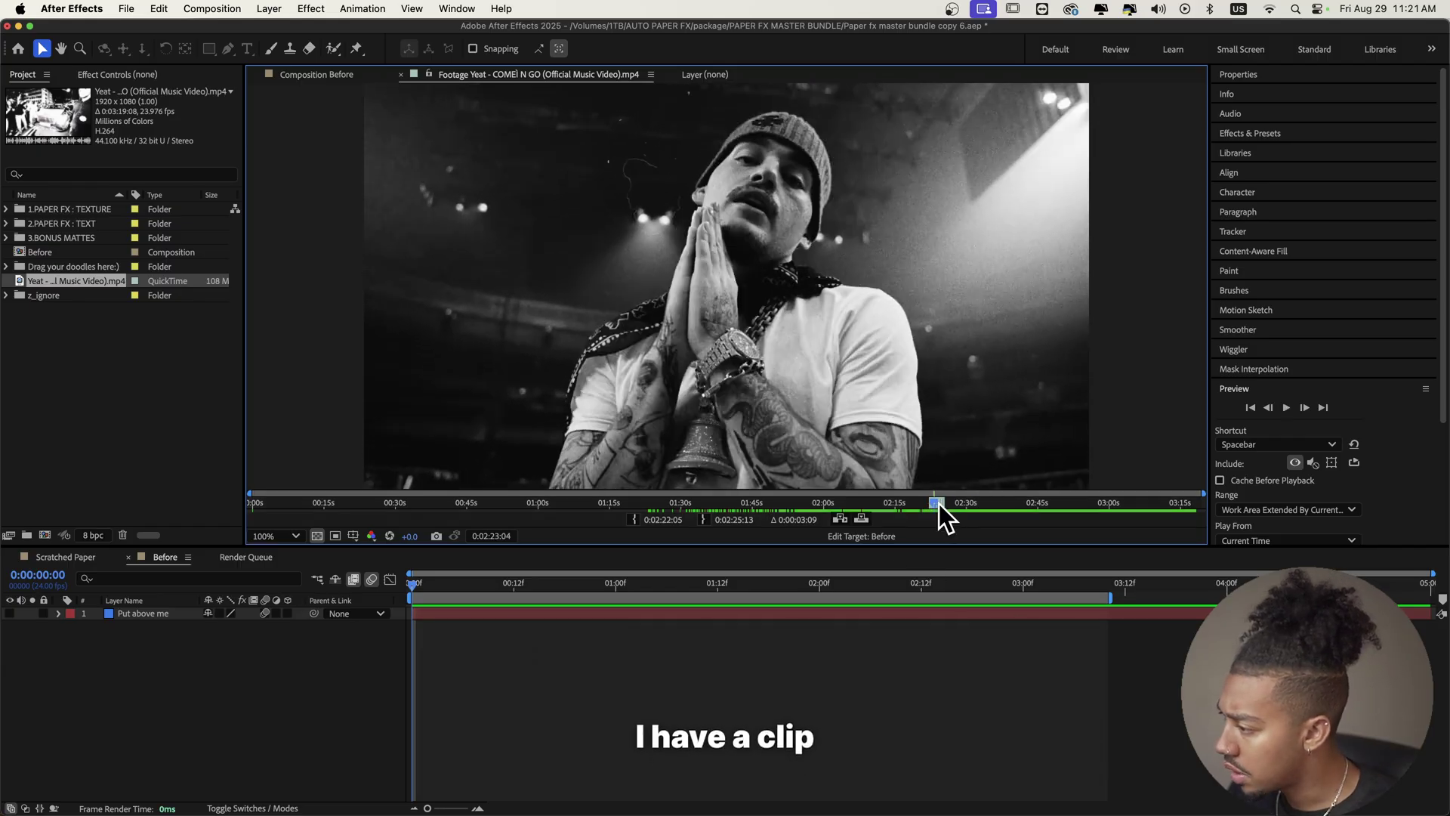
pyautogui.moveTo(17, 281); pyautogui.dragTo(157, 455)
pyautogui.moveTo(120, 615); pyautogui.dragTo(125, 608)
pyautogui.press('s')
pyautogui.moveTo(227, 626); pyautogui.dragTo(294, 618)
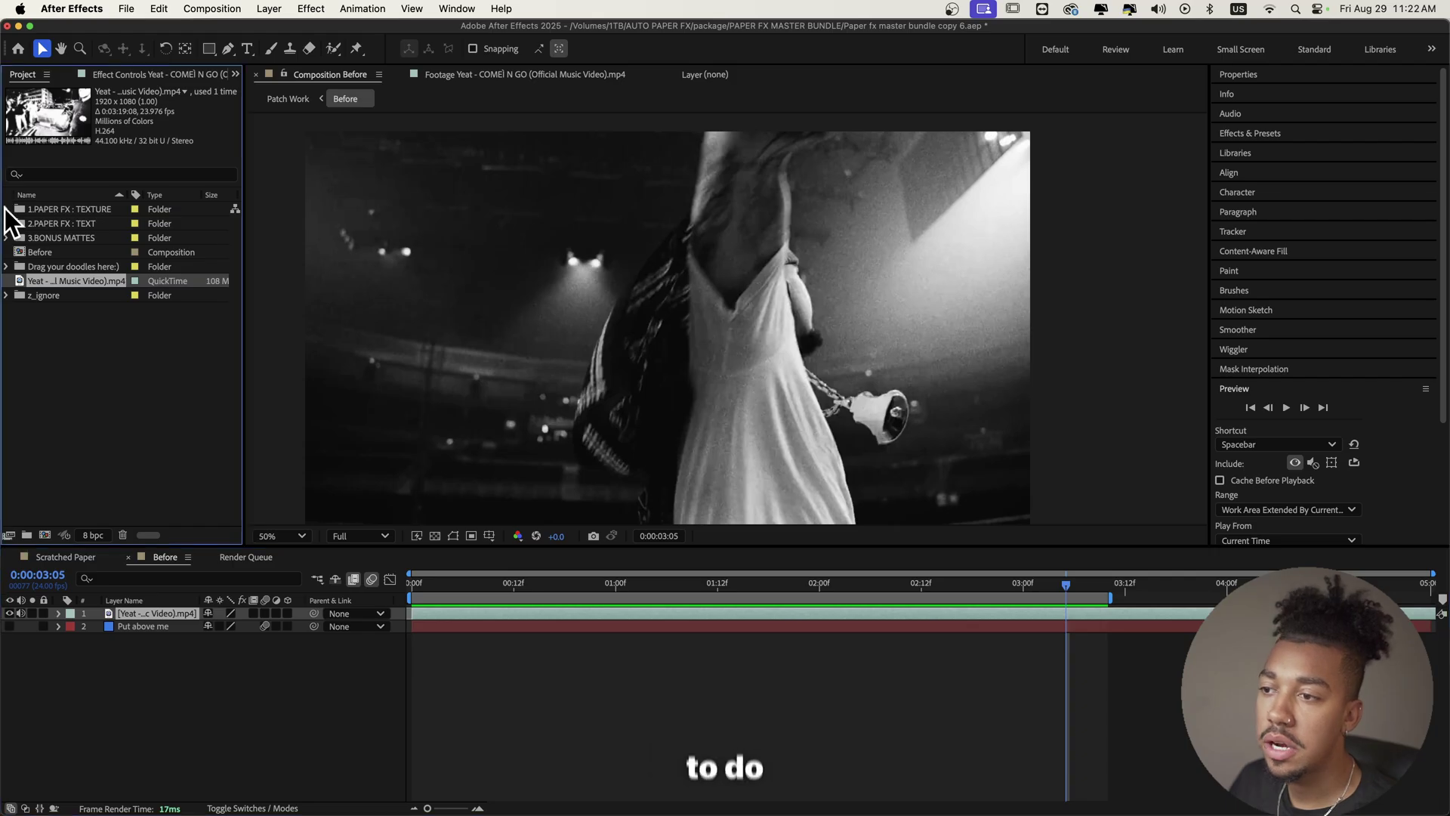
# - Browse the Paper FX texture comps: Bullet Holes, Doodles, Paper Crumble and Stencil Lines
pyautogui.click(6, 208)
pyautogui.moveTo(204, 26); pyautogui.dragTo(232, 25)
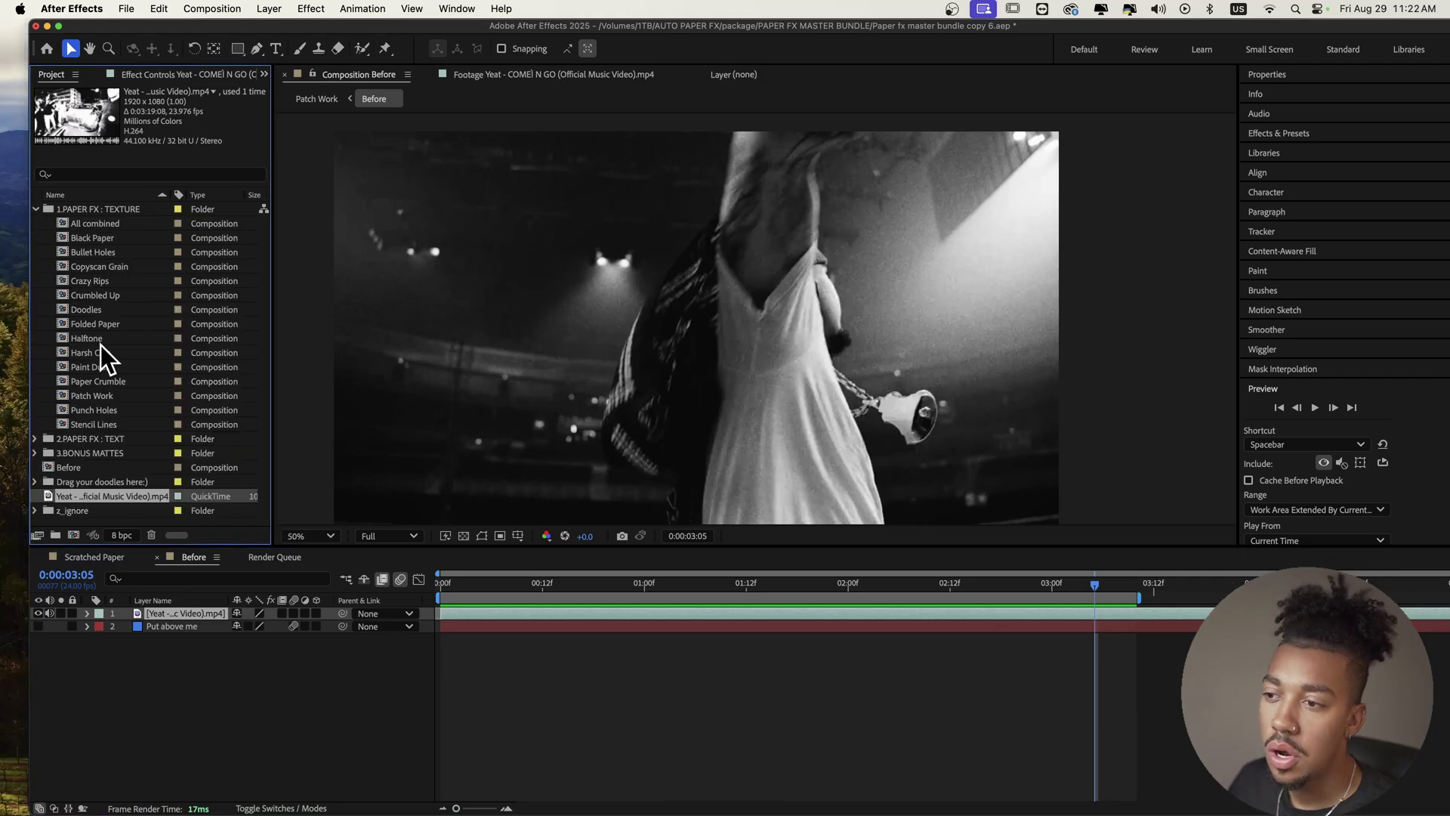
pyautogui.click(79, 252)
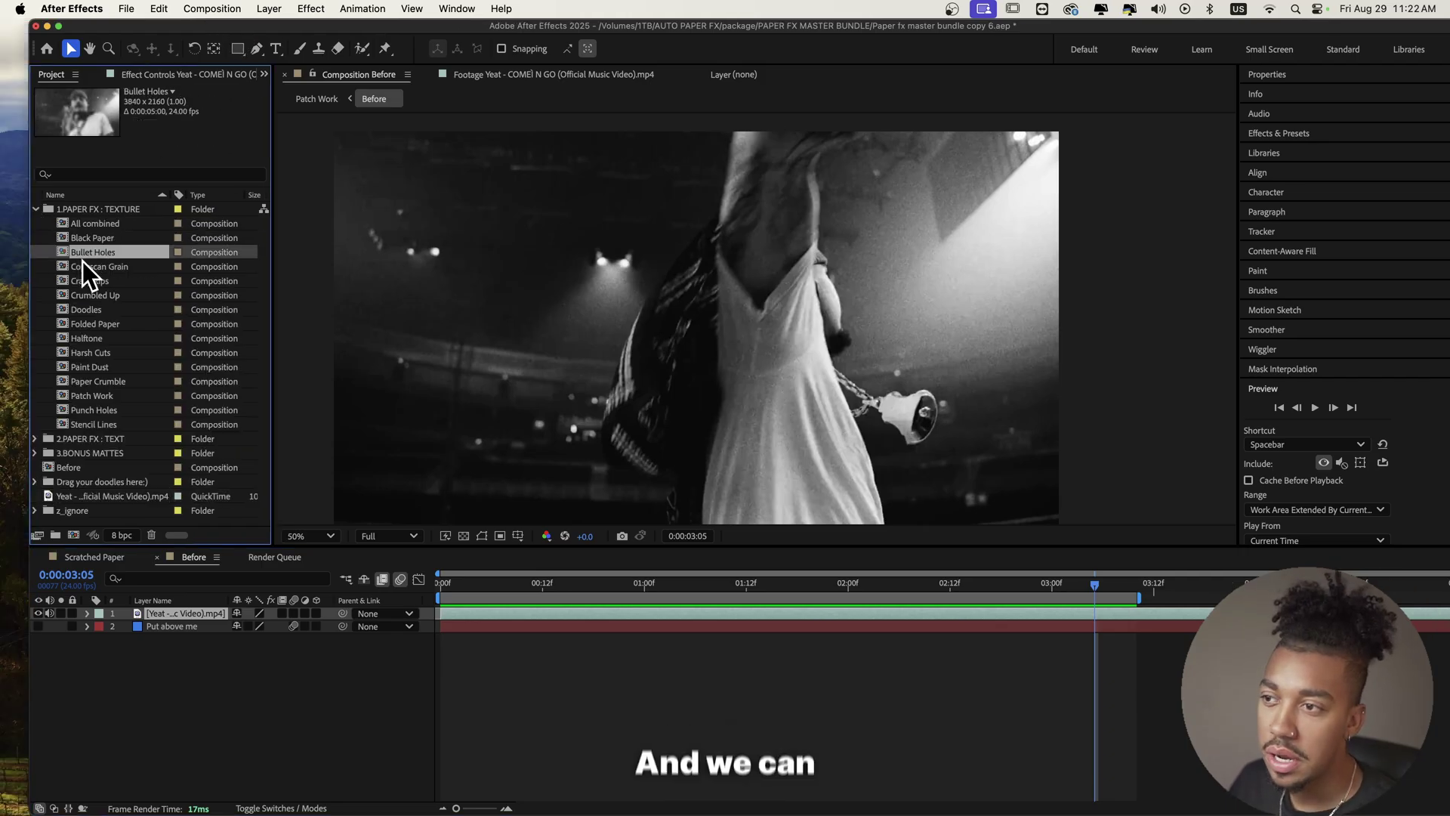
pyautogui.click(89, 308)
pyautogui.click(97, 379)
pyautogui.click(97, 421)
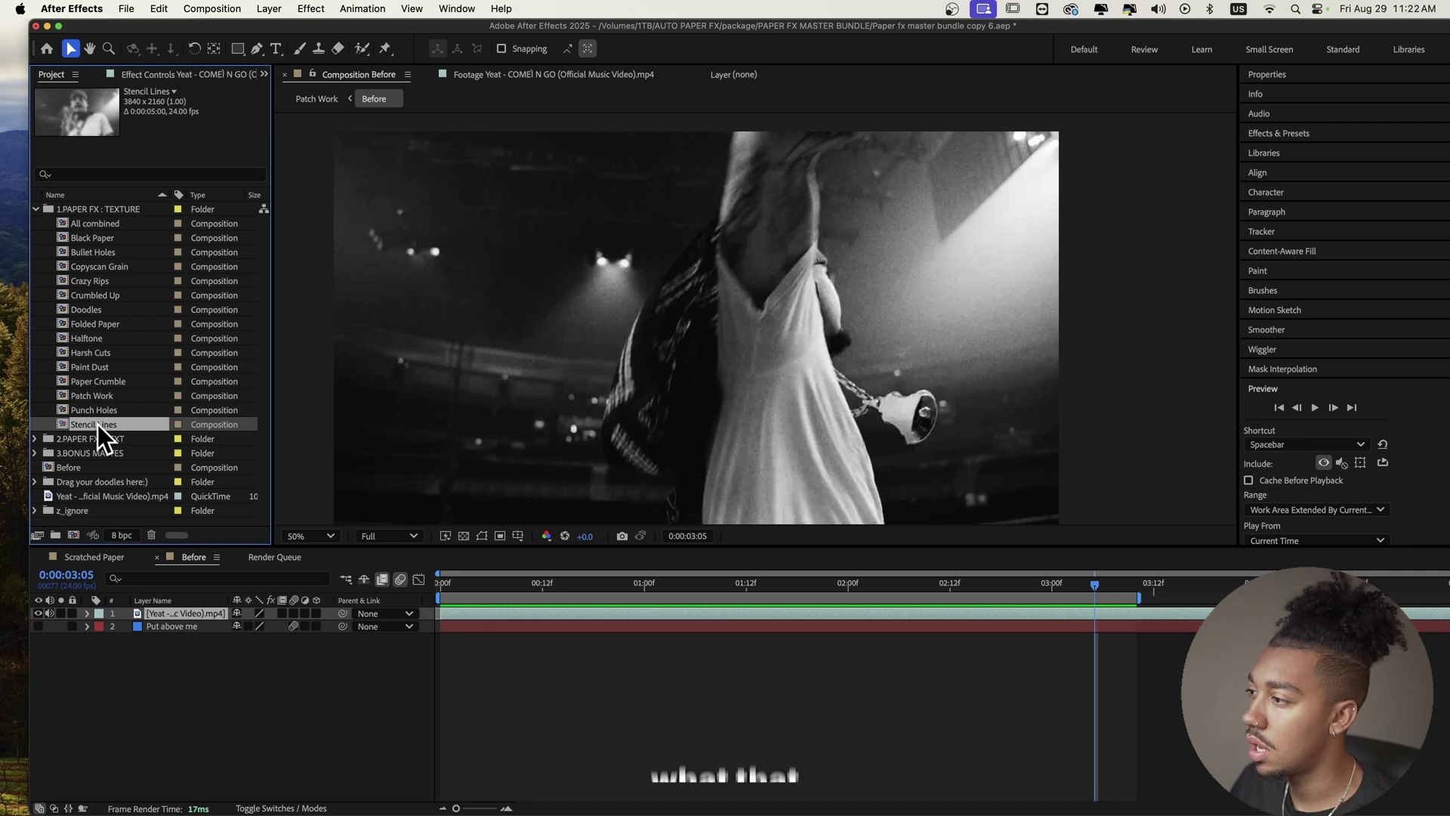
# - Play the Stencil Lines composition as a preview, then open Bullet Holes
pyautogui.doubleClick(98, 425)
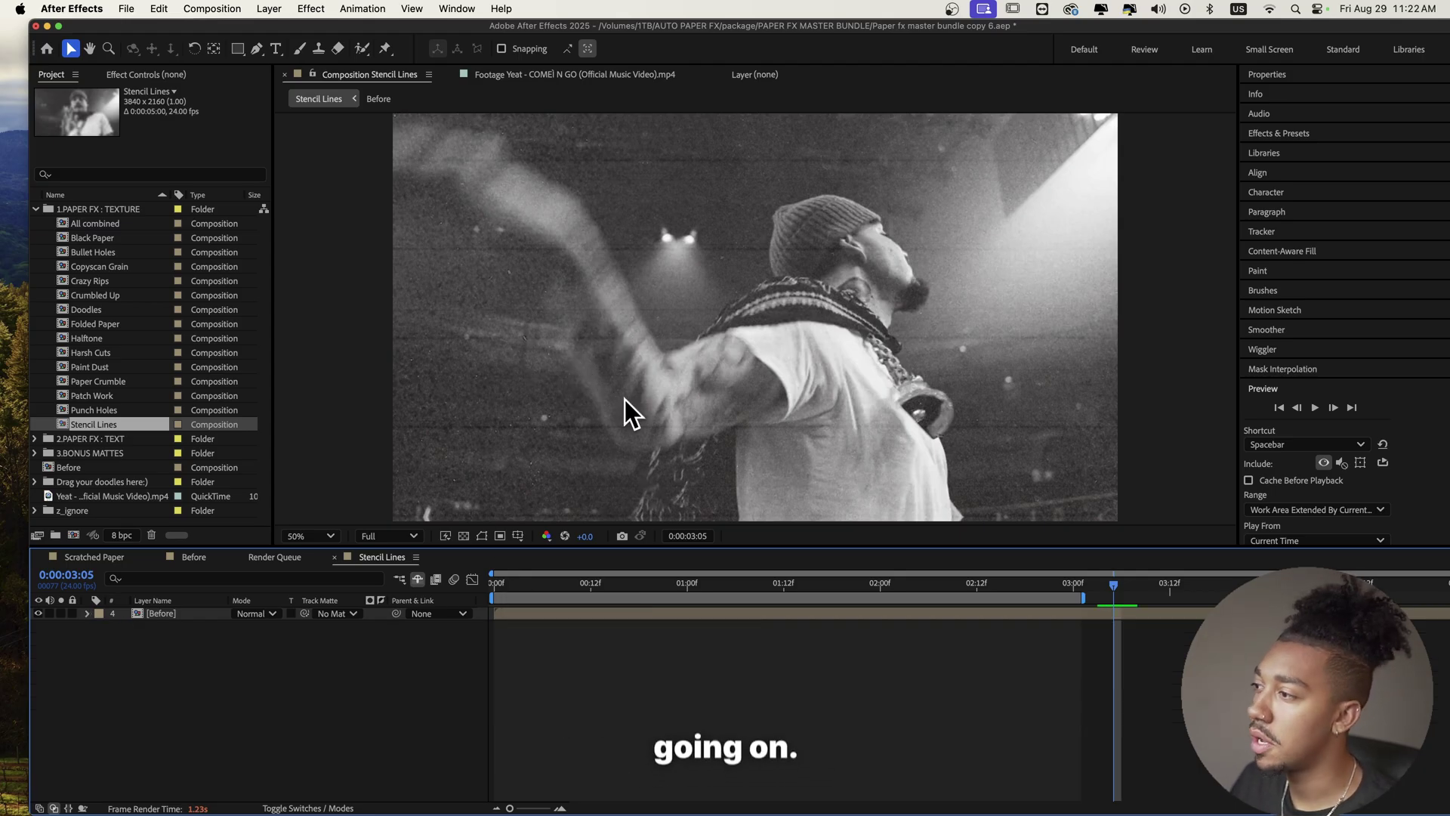
pyautogui.press('space')
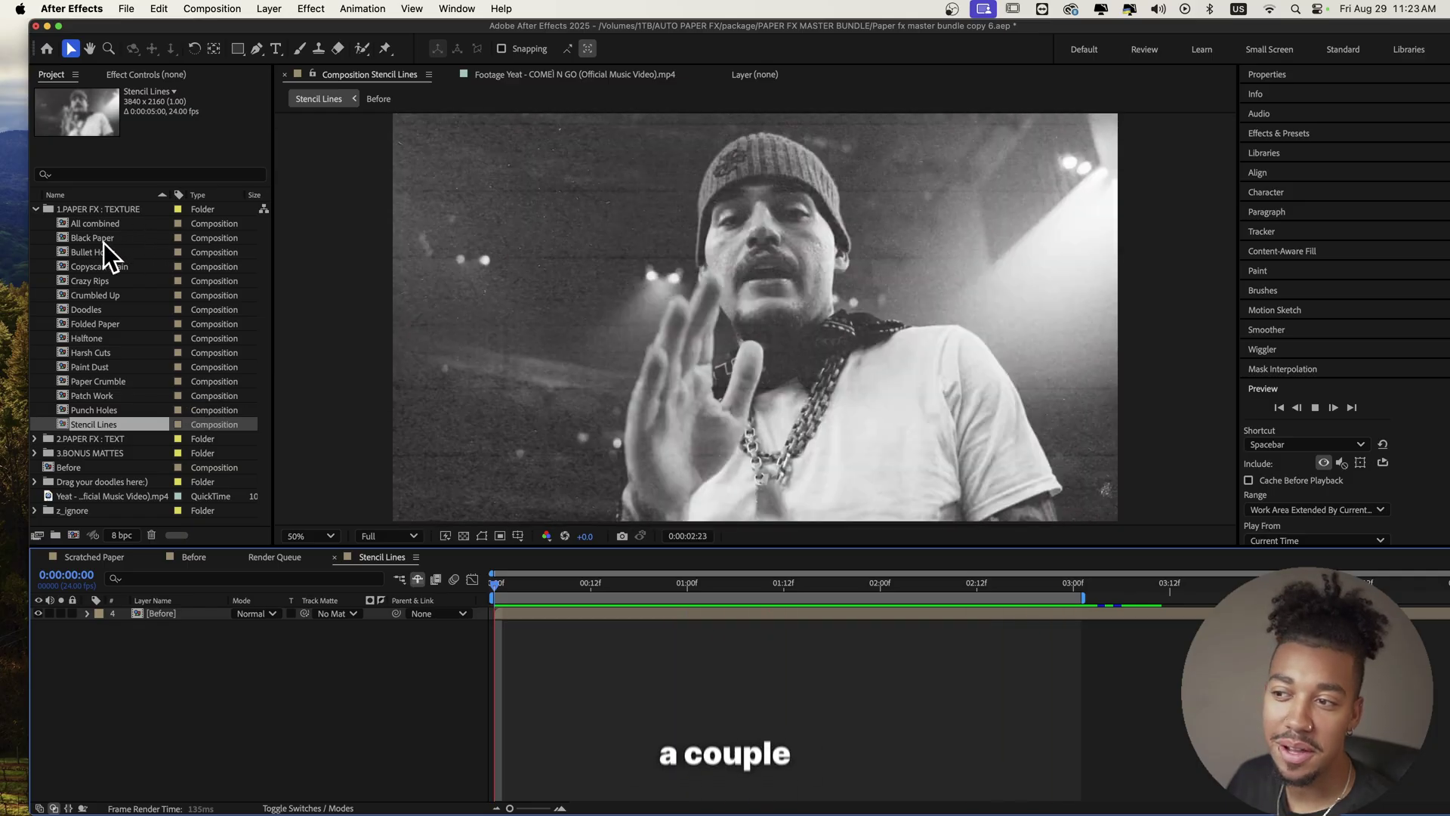
pyautogui.doubleClick(101, 252)
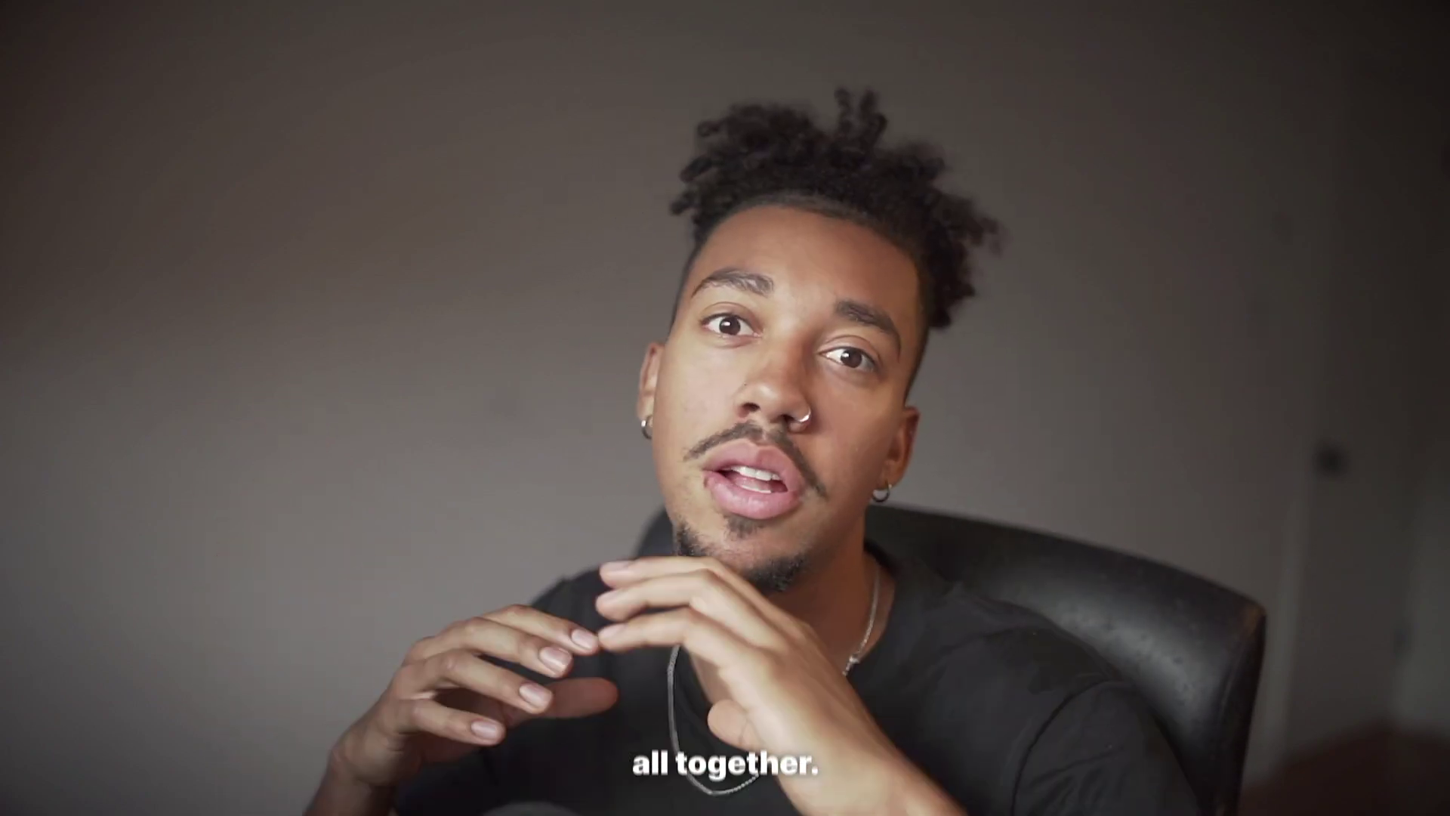
# - Preview the crayon scribble, Circle marked 4, Scribbles and Grungy Doodle Frame GIFs, then go back to Before
pyautogui.doubleClick(120, 267)
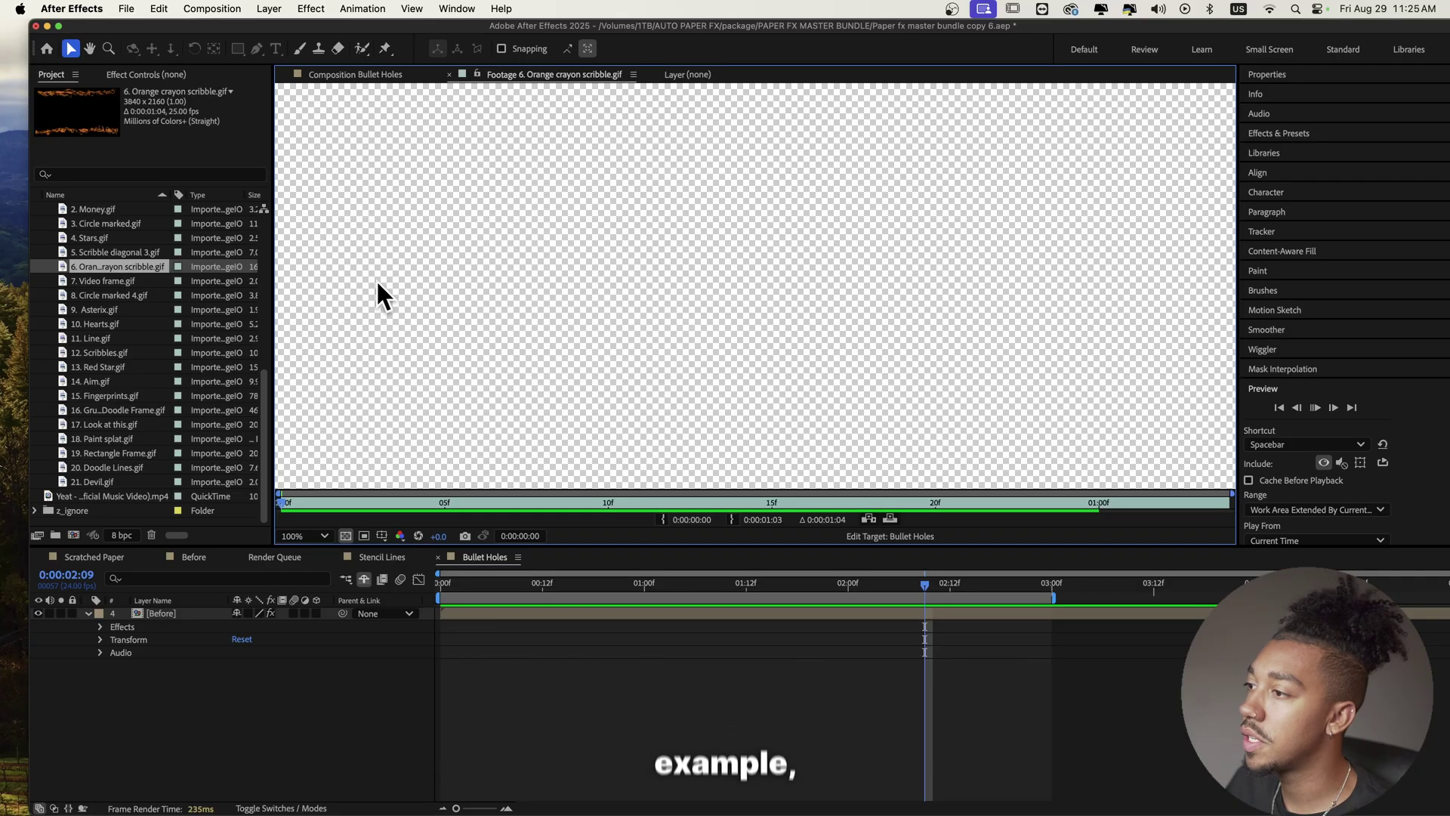
pyautogui.scroll(-2, 529, 351)
pyautogui.press('space')
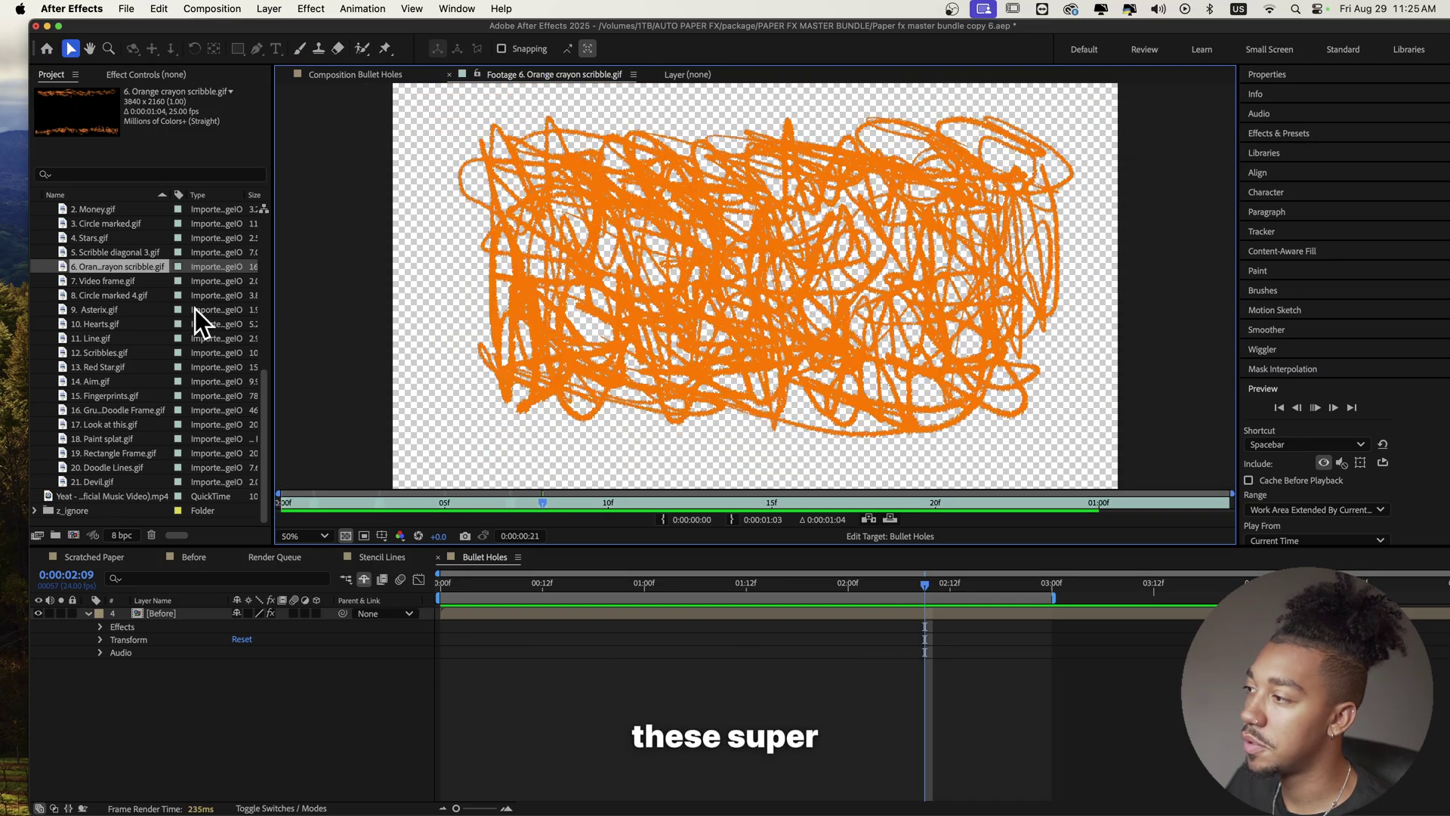
pyautogui.doubleClick(84, 301)
pyautogui.doubleClick(88, 356)
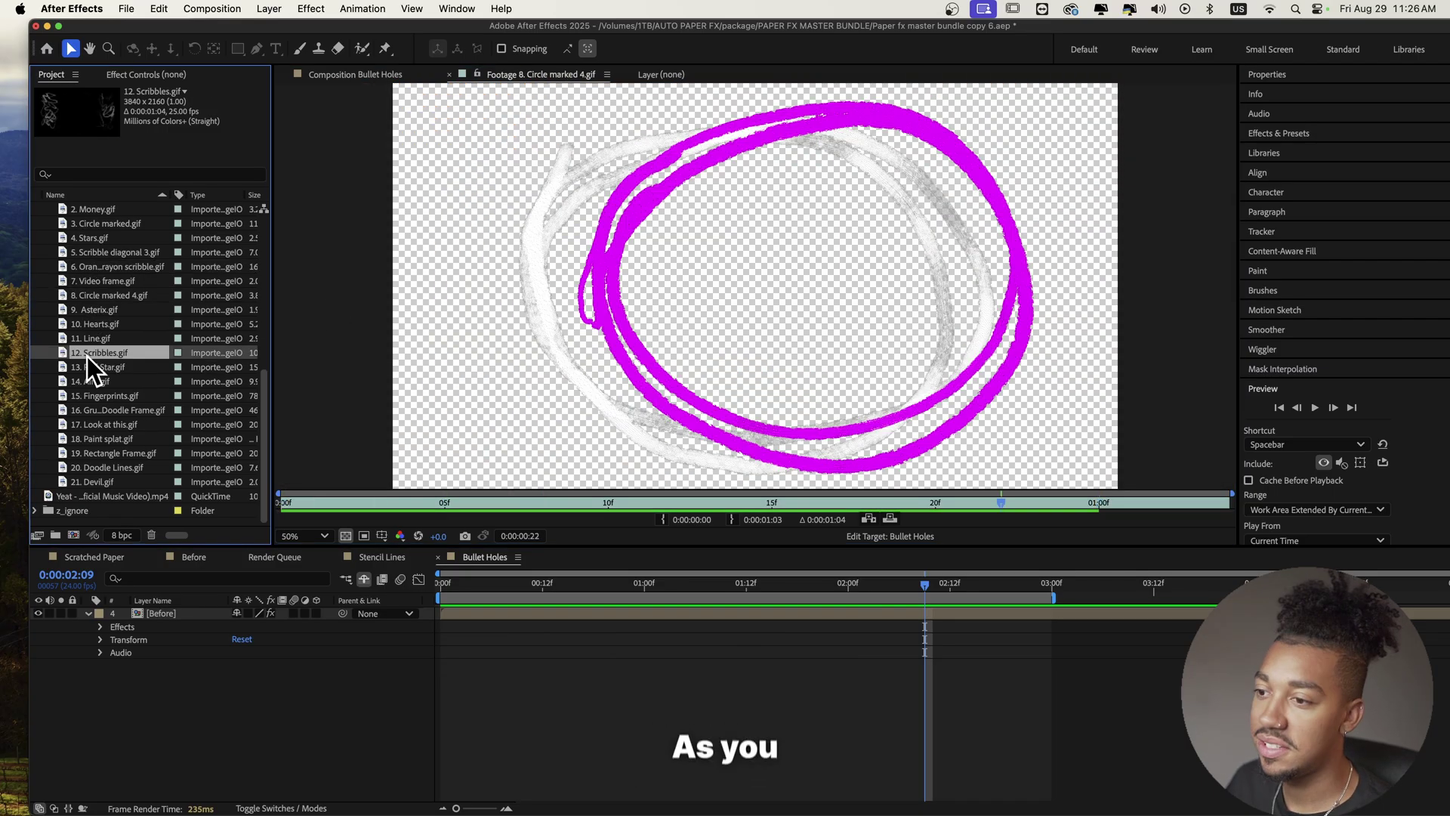
pyautogui.doubleClick(92, 409)
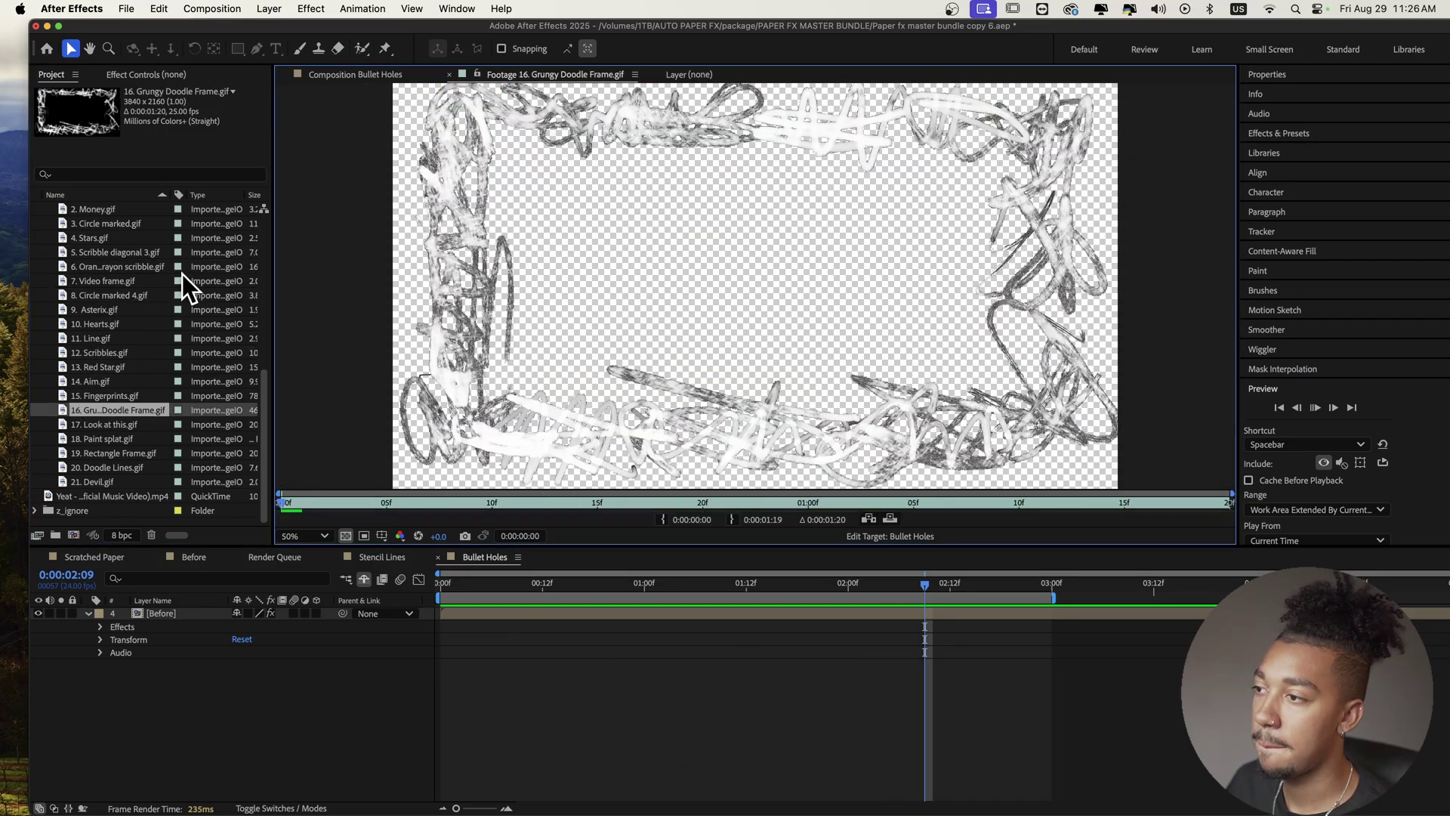
pyautogui.click(334, 73)
pyautogui.click(377, 99)
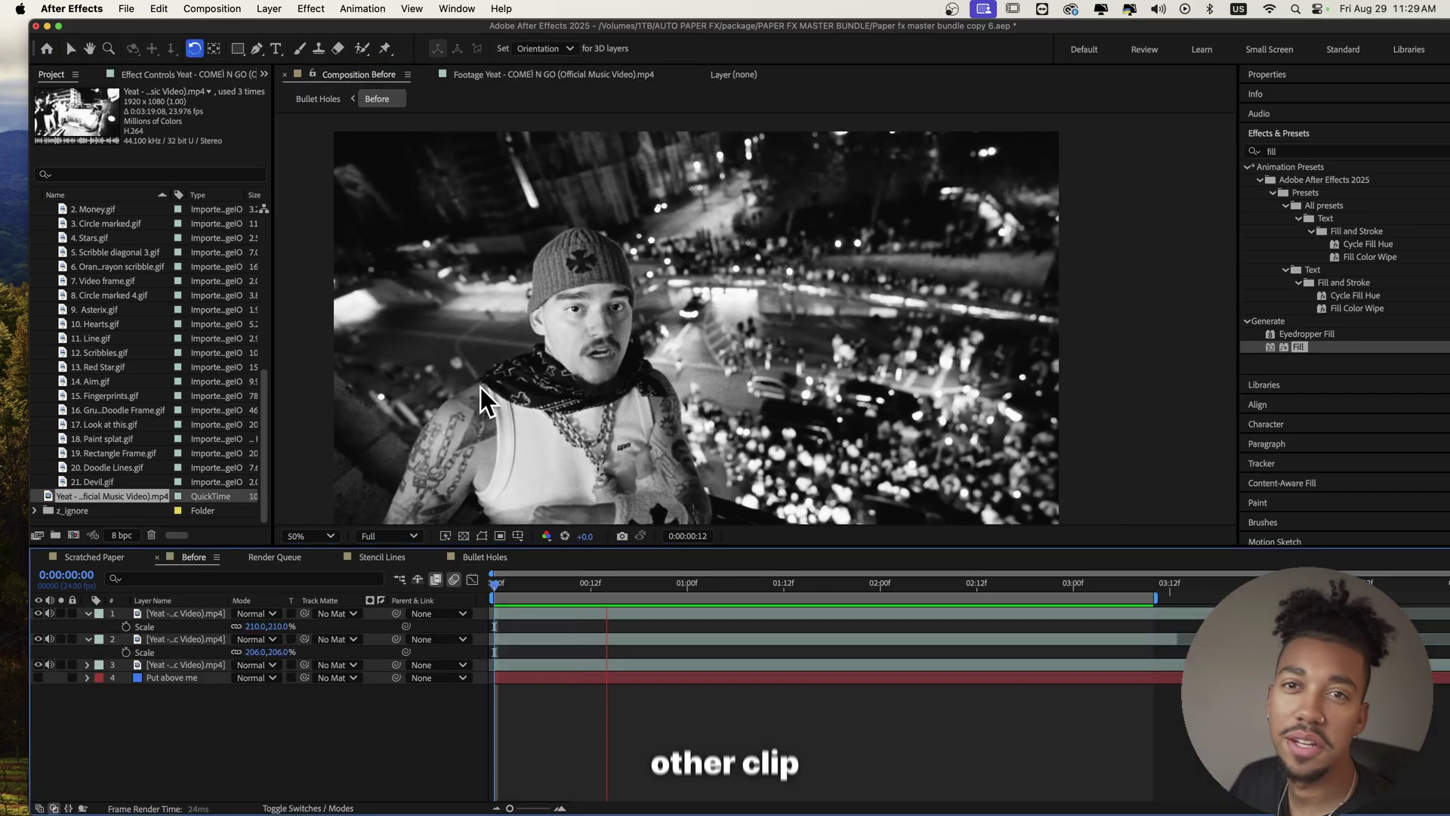
# - Drop the Money doodle over the clip and show its Scale
pyautogui.click(83, 381)
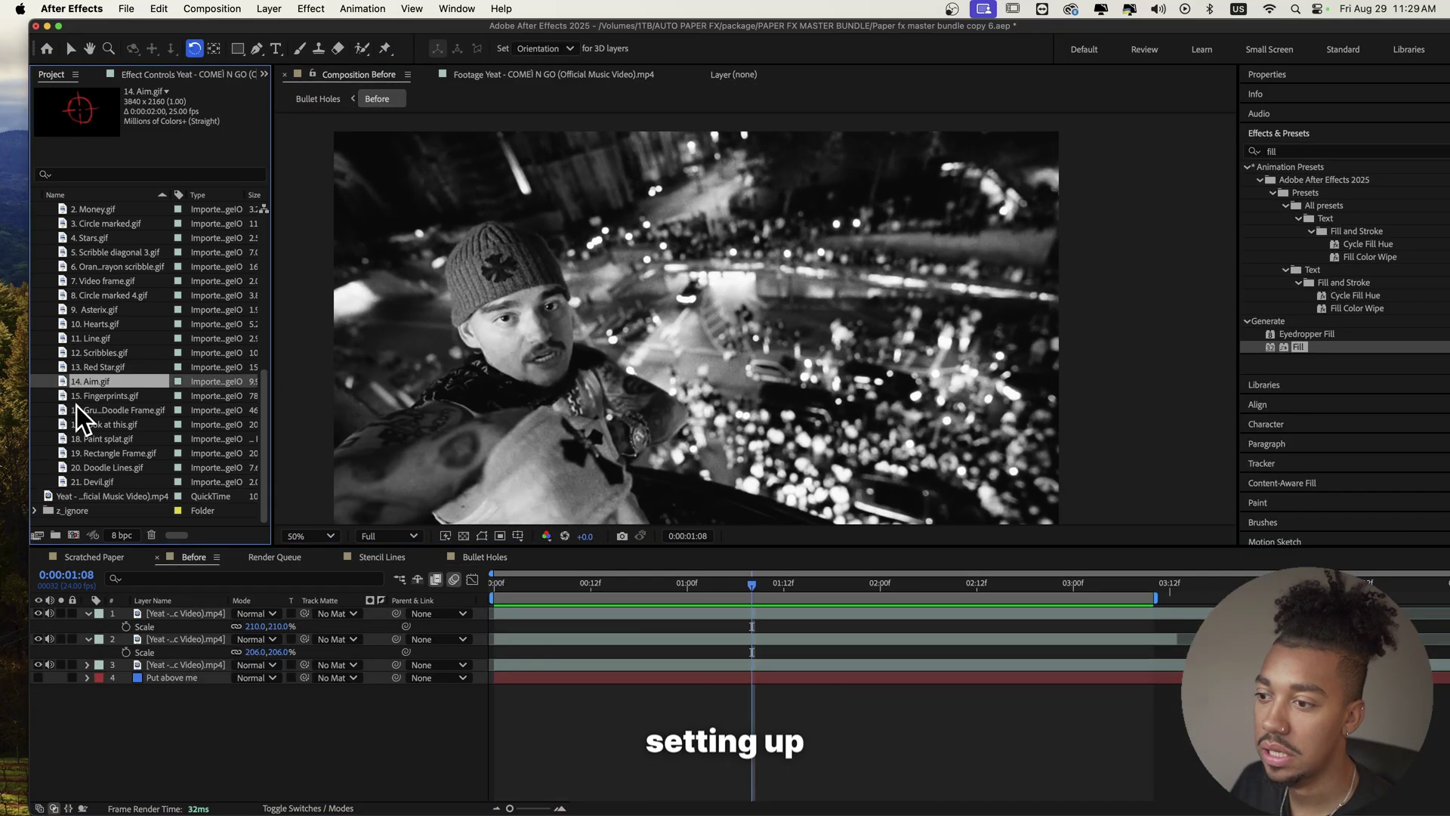
pyautogui.scroll(1, 88, 453)
pyautogui.moveTo(98, 223); pyautogui.dragTo(640, 373)
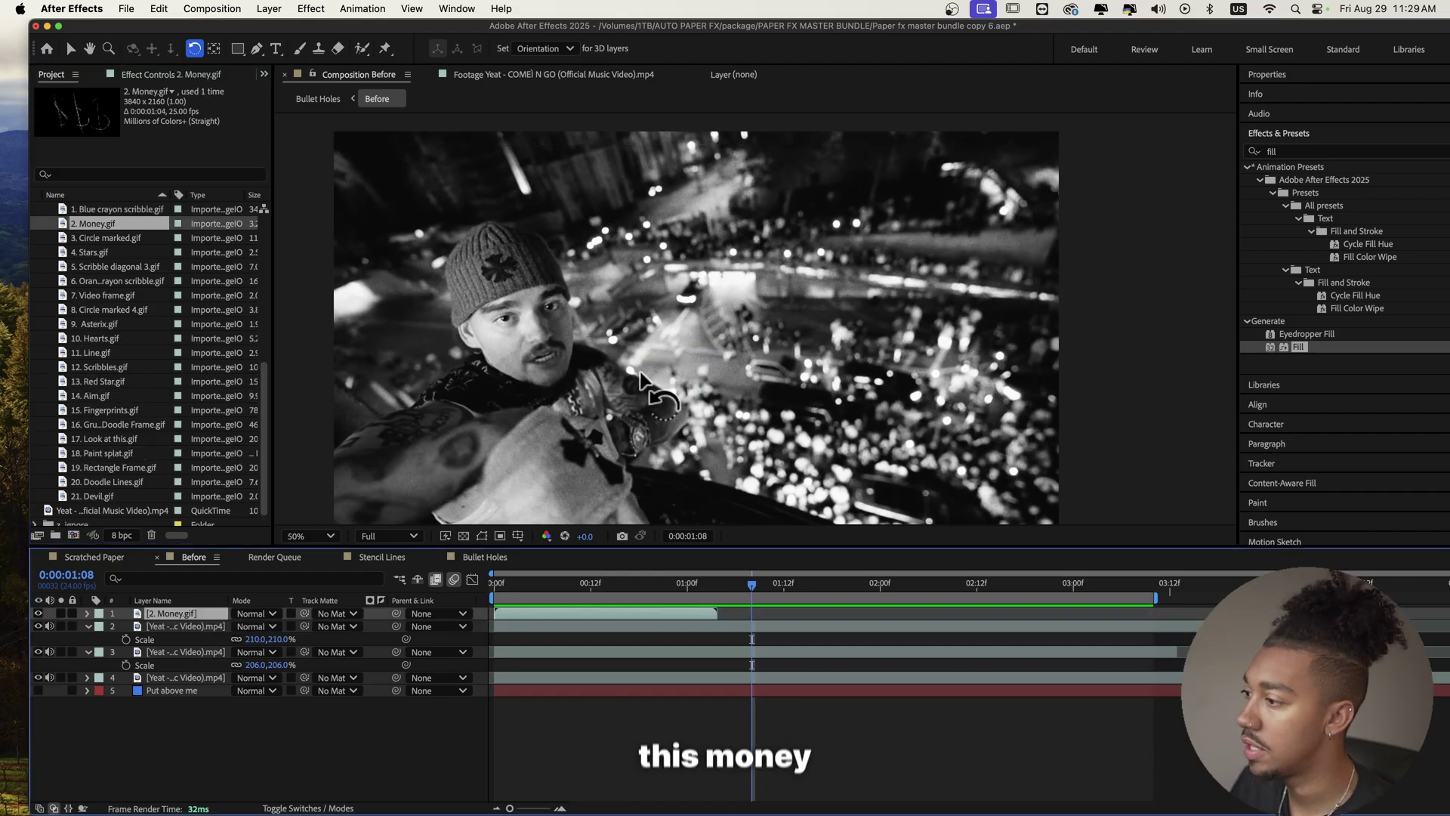
pyautogui.click(600, 586)
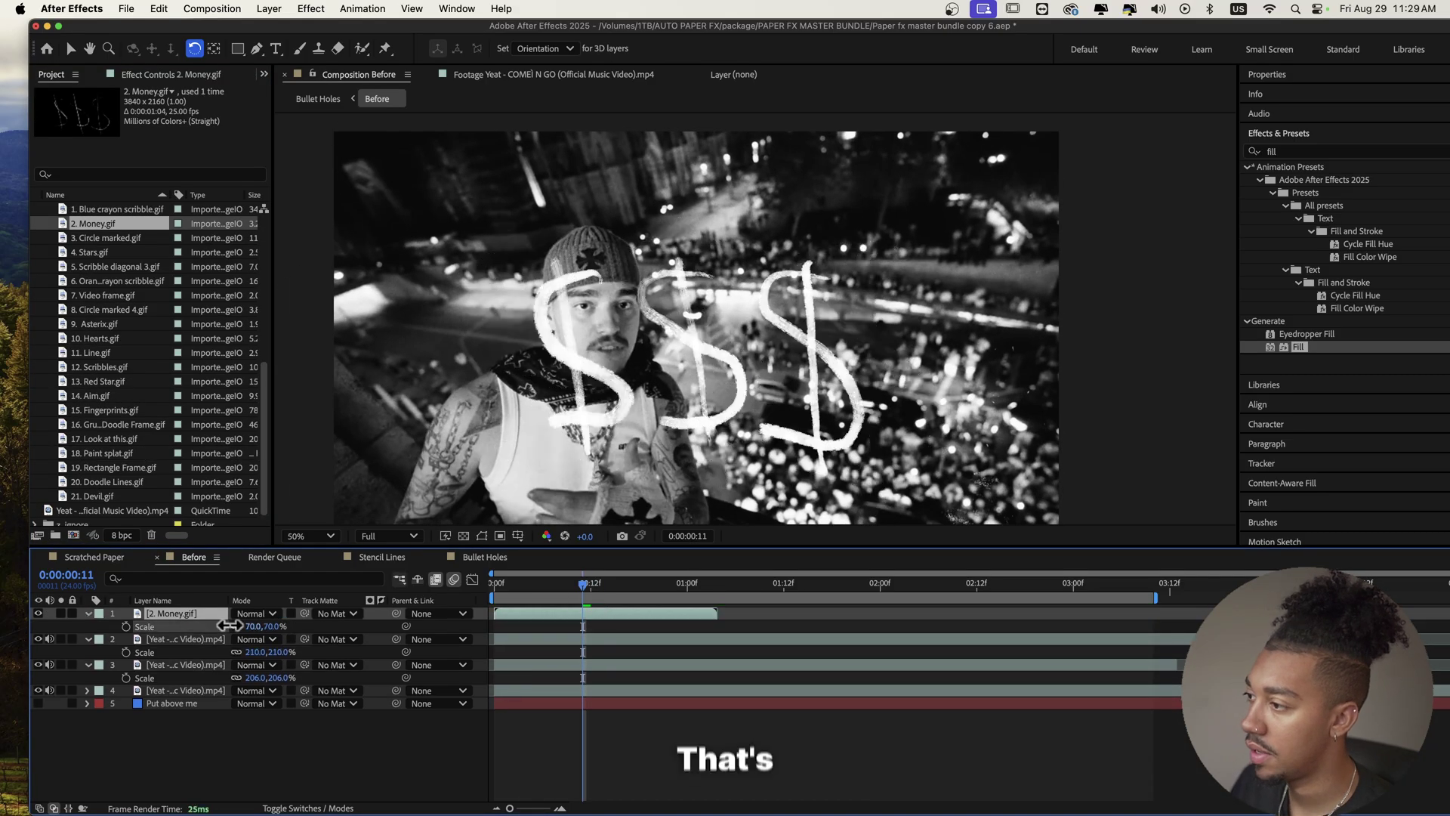
pyautogui.click(799, 415)
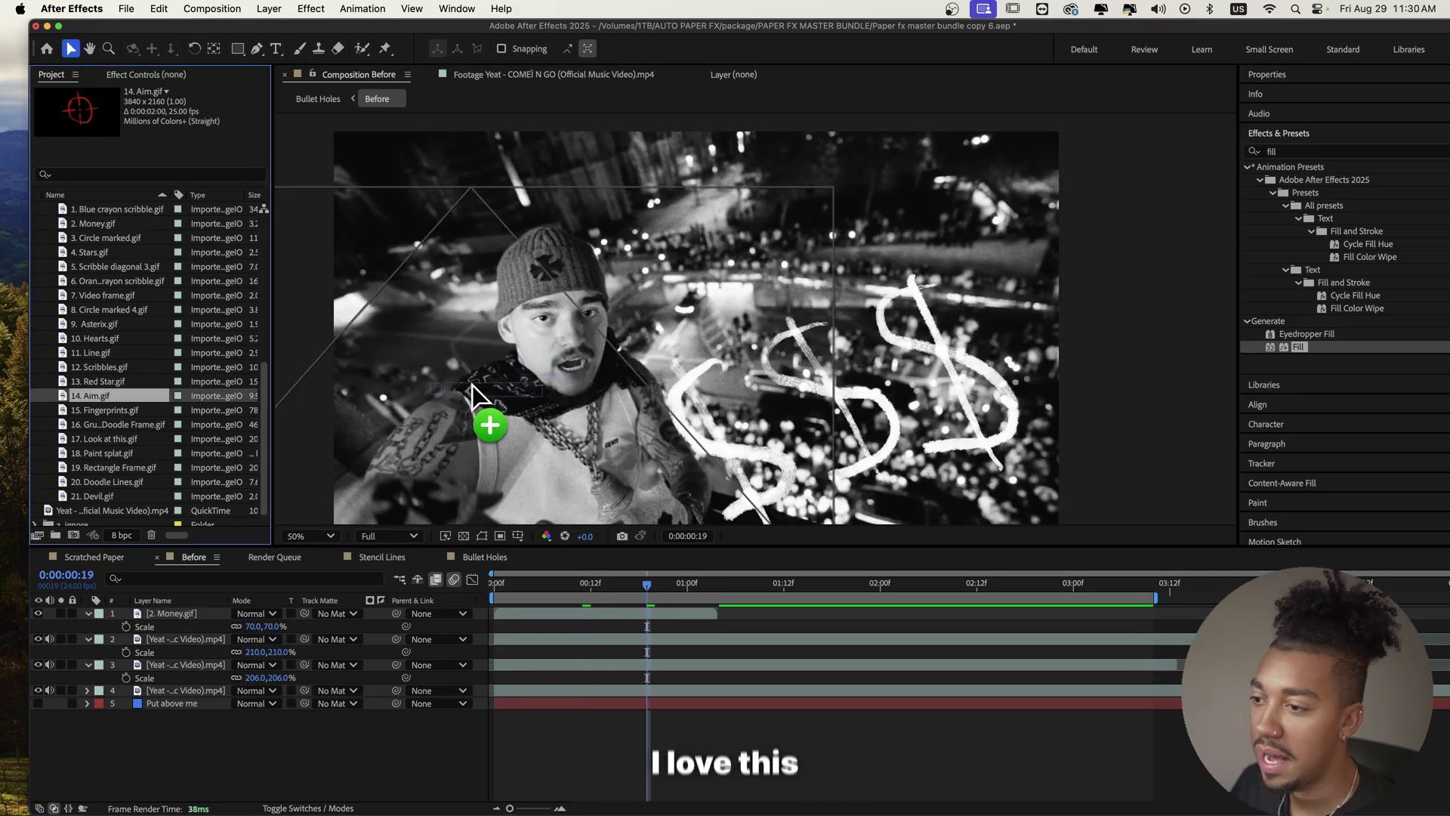
# - Add the red crosshair doodle in Screen mode and the Red Star doodle over the clip
pyautogui.moveTo(486, 420); pyautogui.dragTo(691, 333)
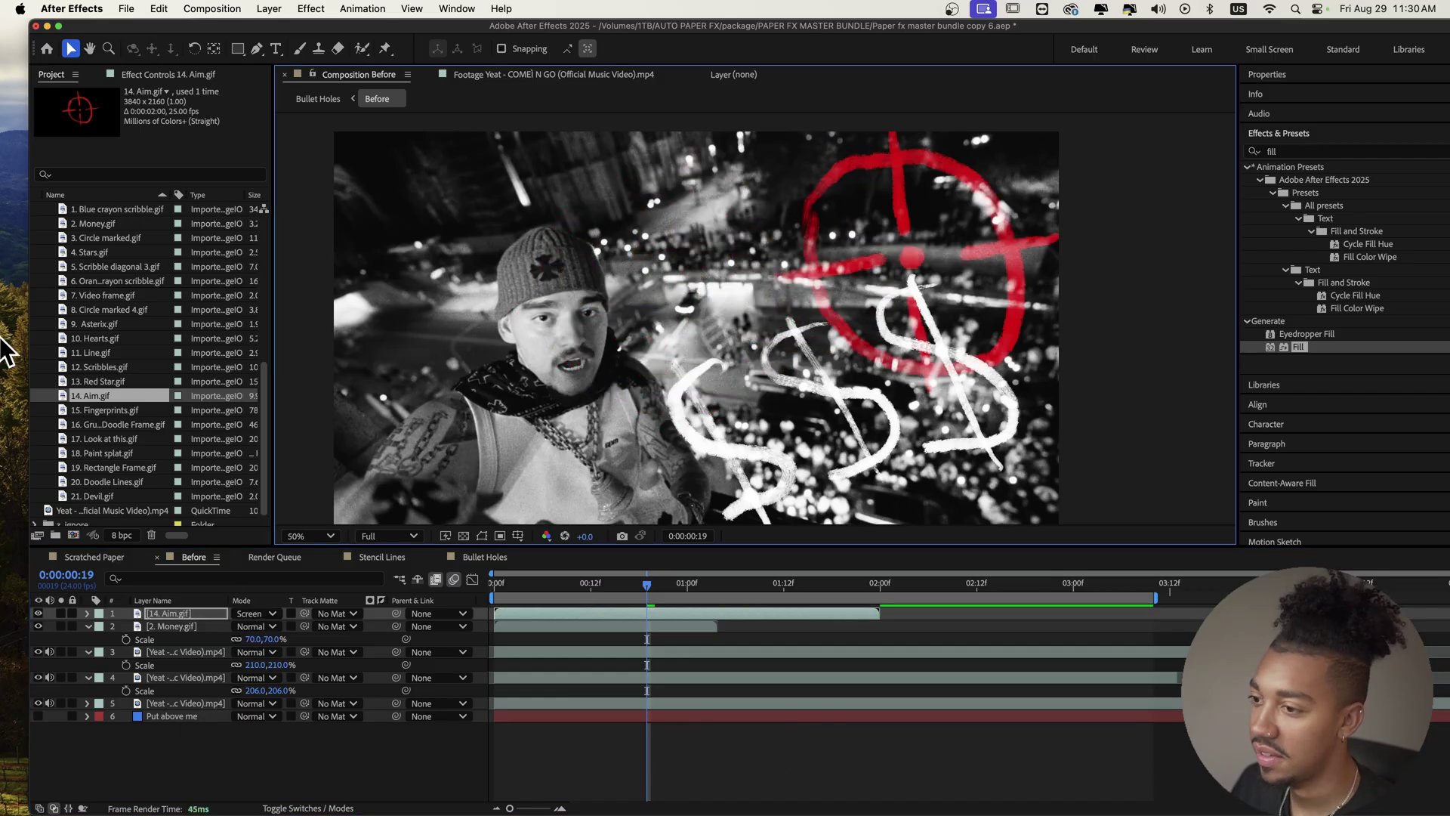
pyautogui.click(106, 358)
pyautogui.click(107, 382)
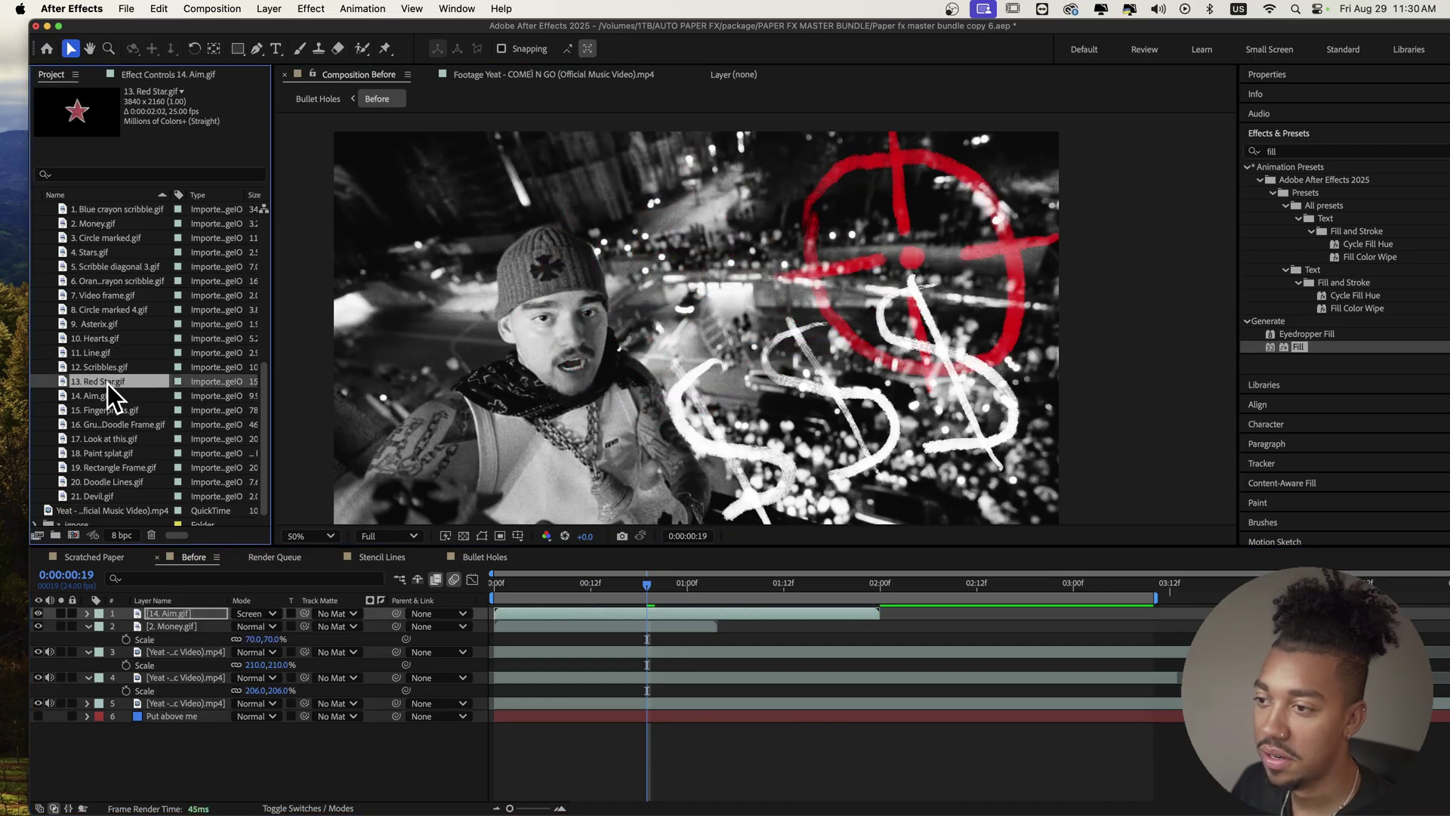
pyautogui.moveTo(106, 384); pyautogui.dragTo(572, 338)
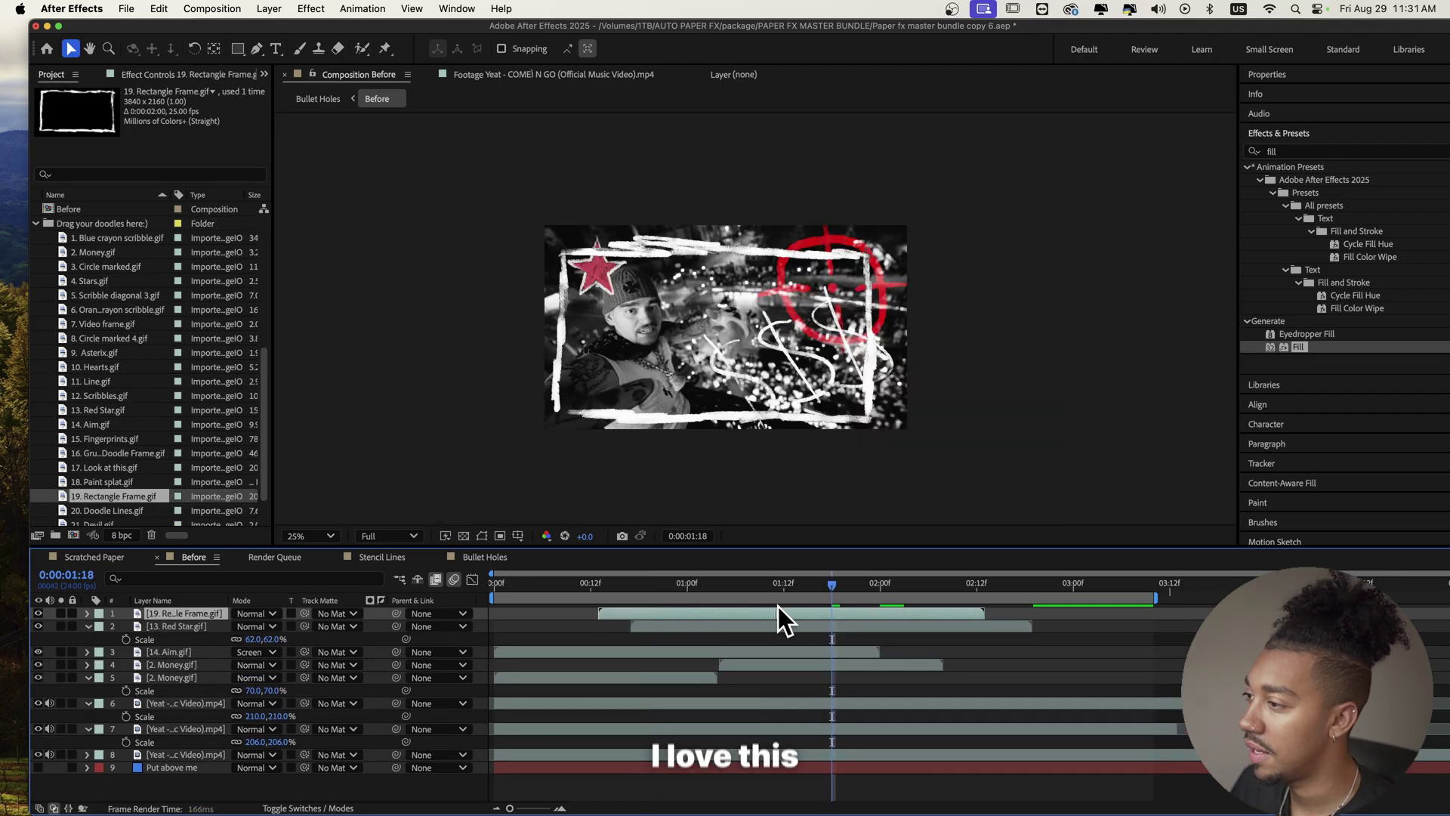
# - Shift the rectangle frame doodle earlier in time and scale it to frame the clip
pyautogui.moveTo(778, 605); pyautogui.dragTo(827, 610)
pyautogui.press('s')
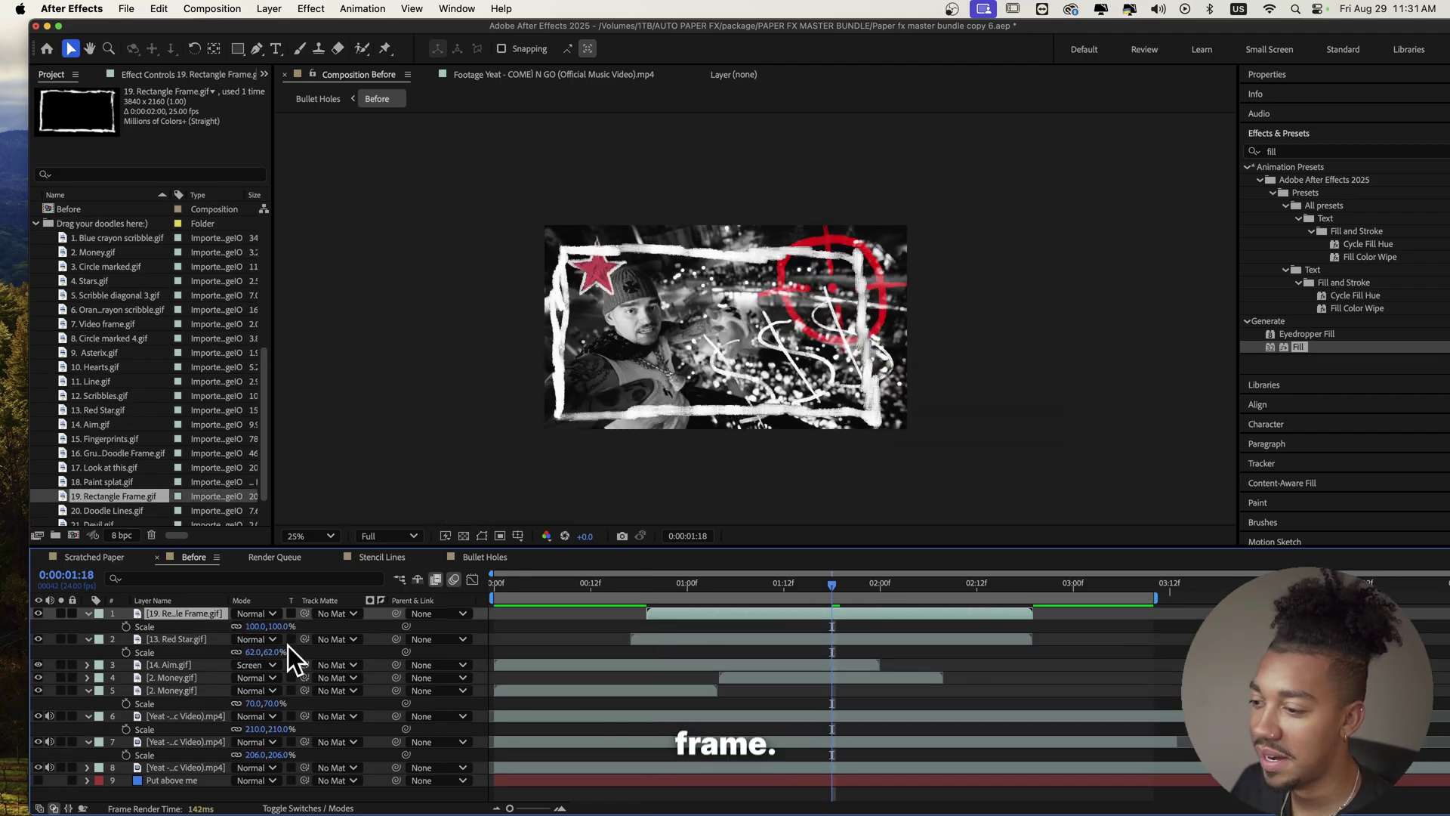
pyautogui.moveTo(253, 627); pyautogui.dragTo(264, 627)
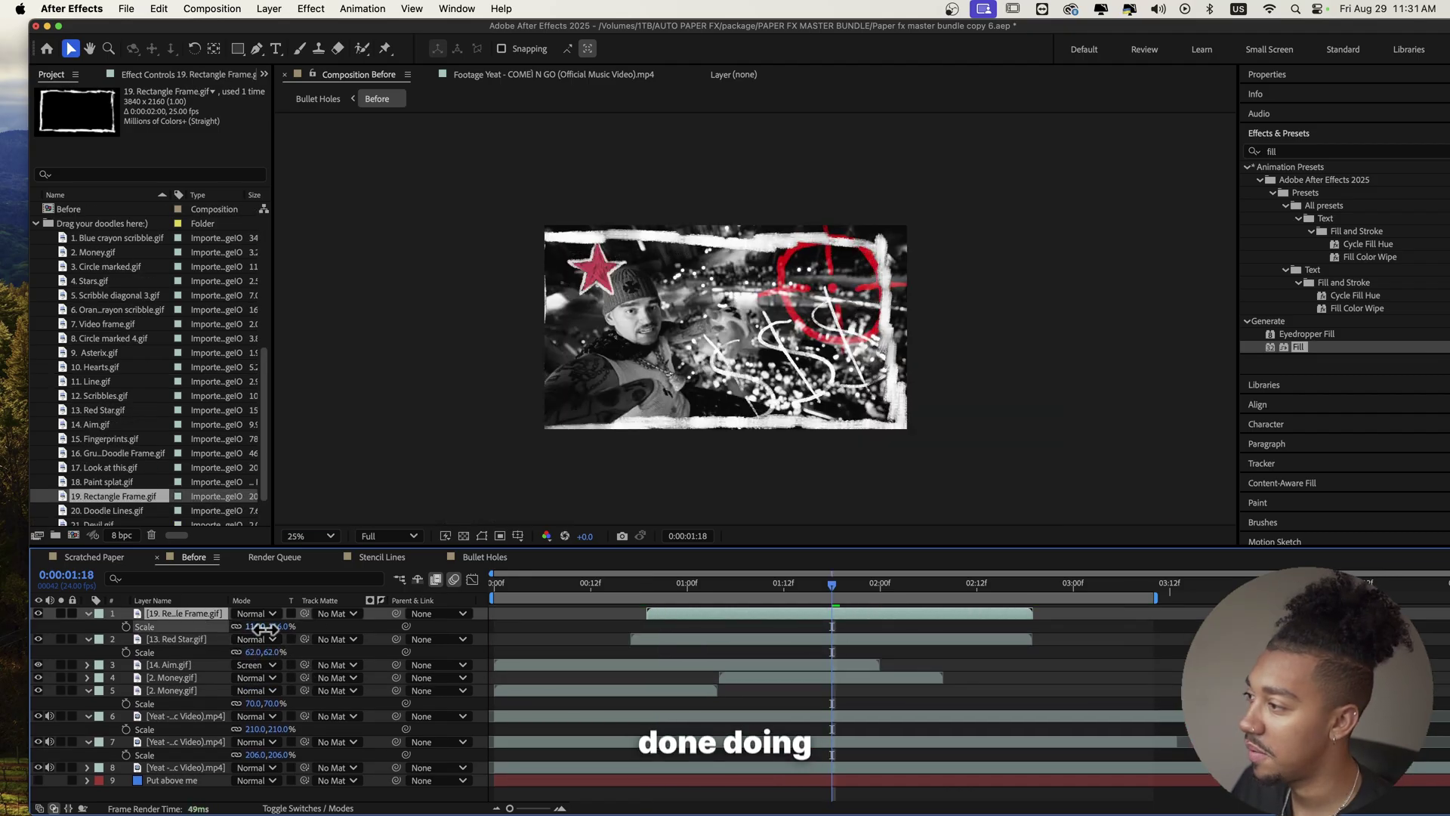
pyautogui.click(855, 425)
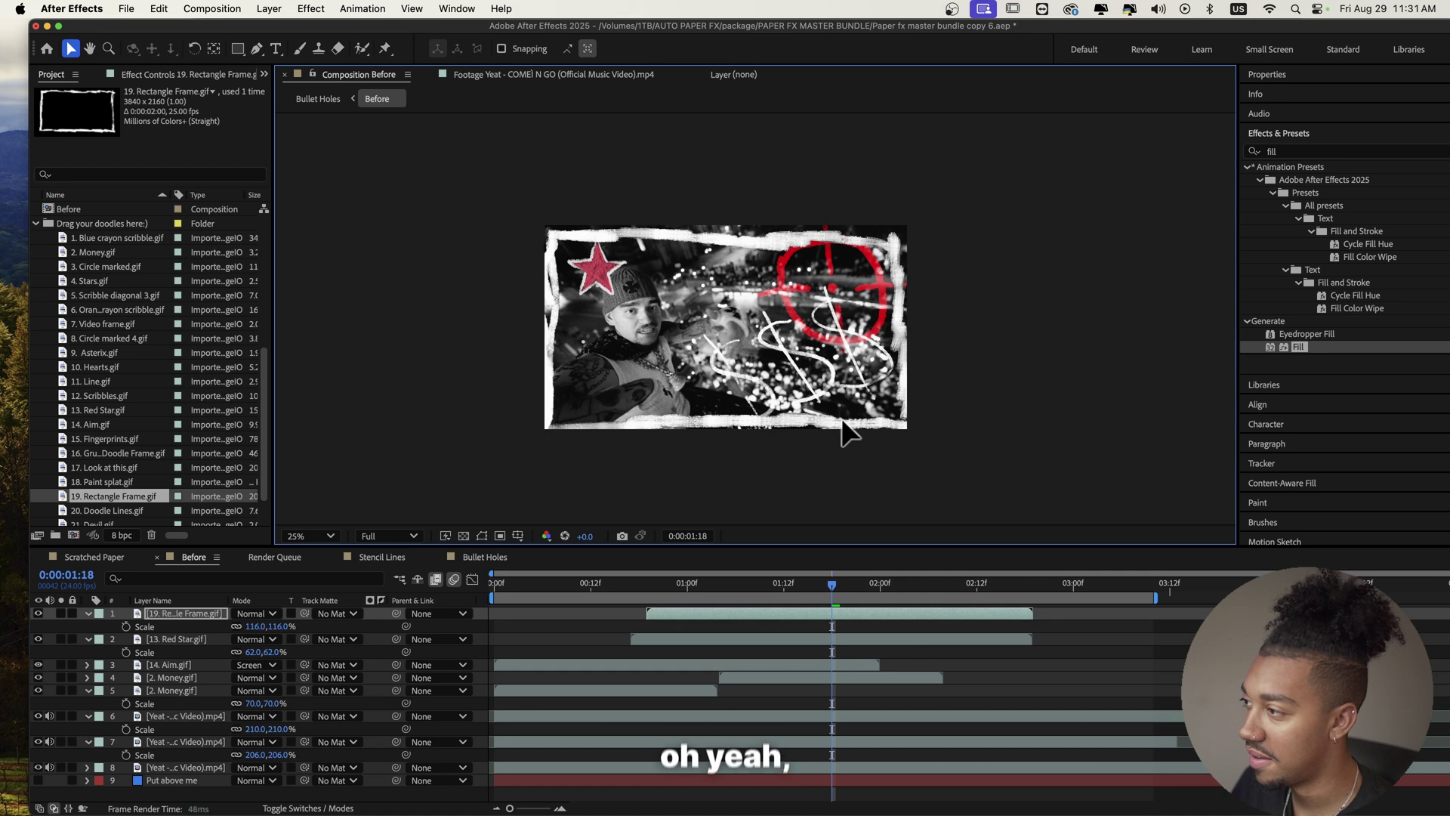
pyautogui.press('p')
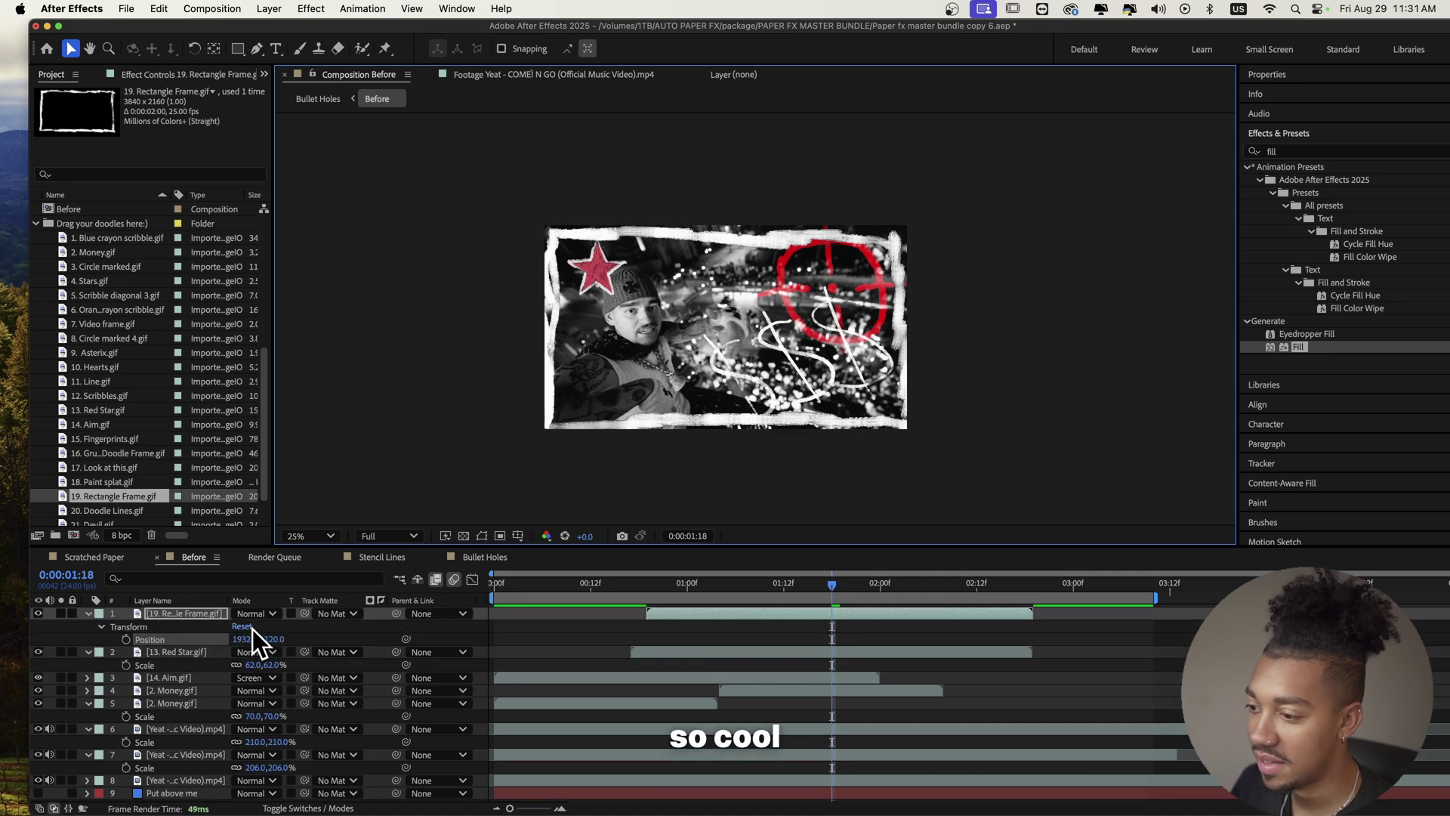
pyautogui.press('s')
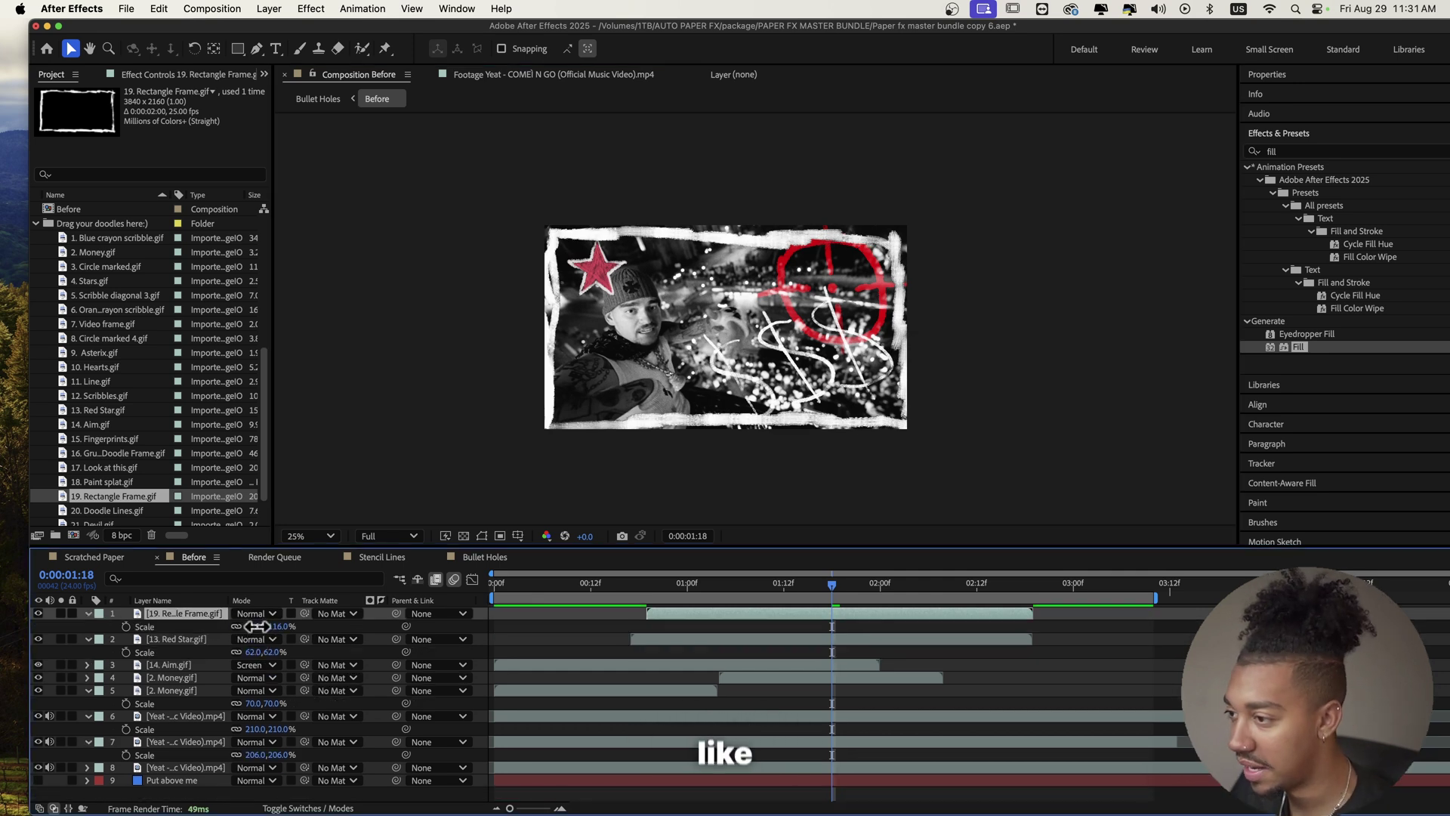
pyautogui.moveTo(261, 626); pyautogui.dragTo(261, 626)
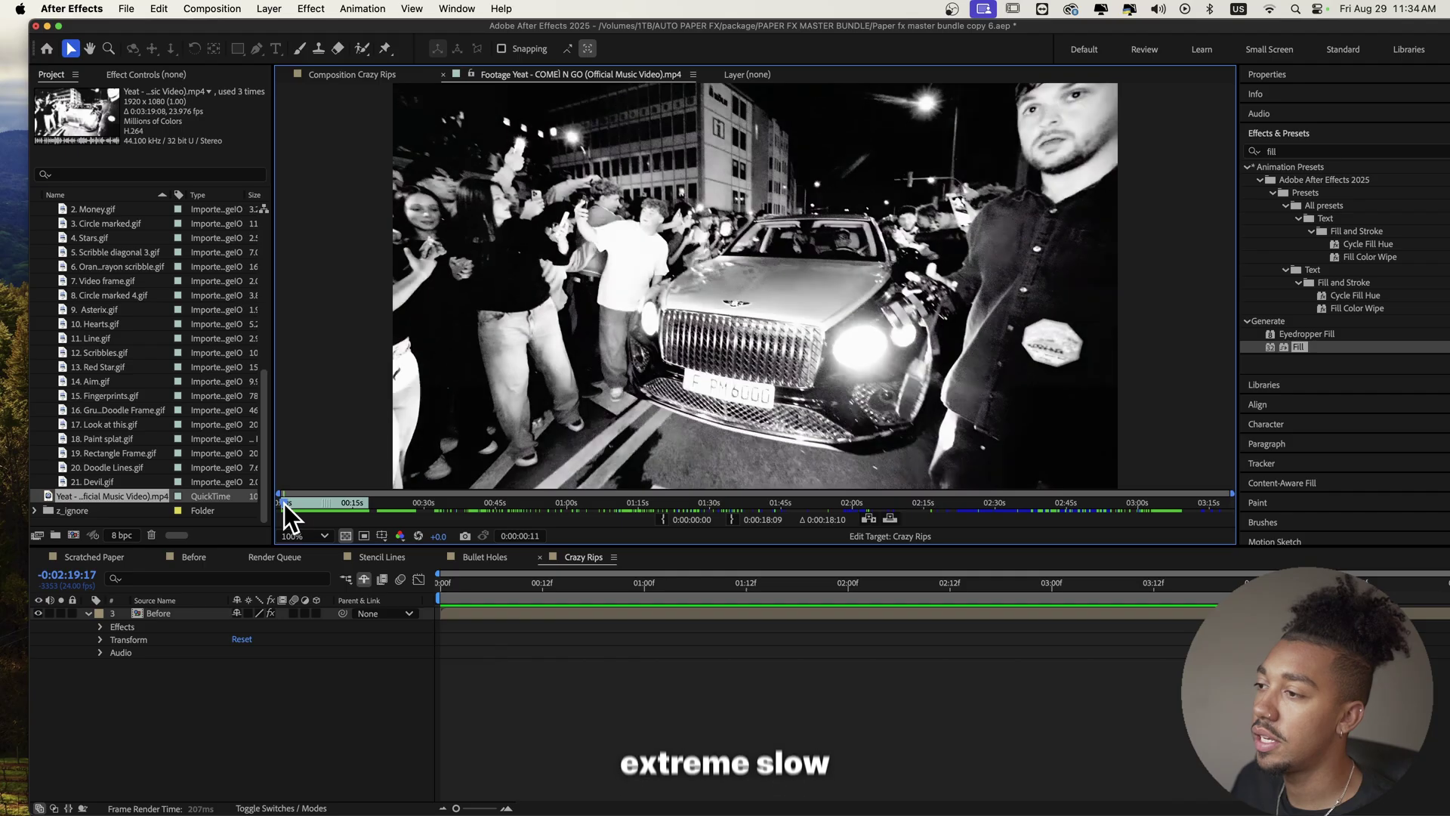
# - Skim the Come N Go music video footage from near the start
pyautogui.click(284, 503)
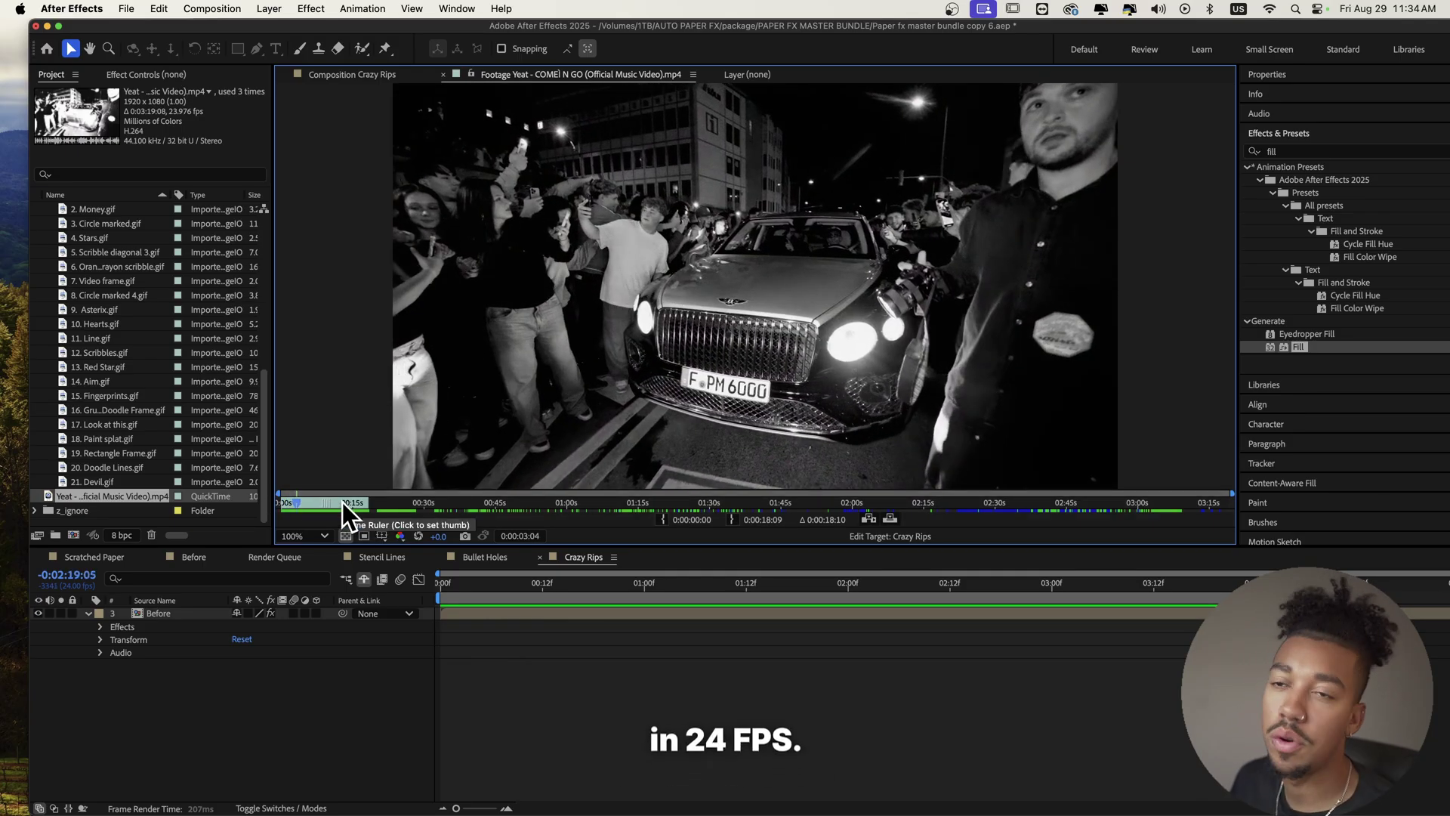
pyautogui.moveTo(342, 501); pyautogui.dragTo(427, 506)
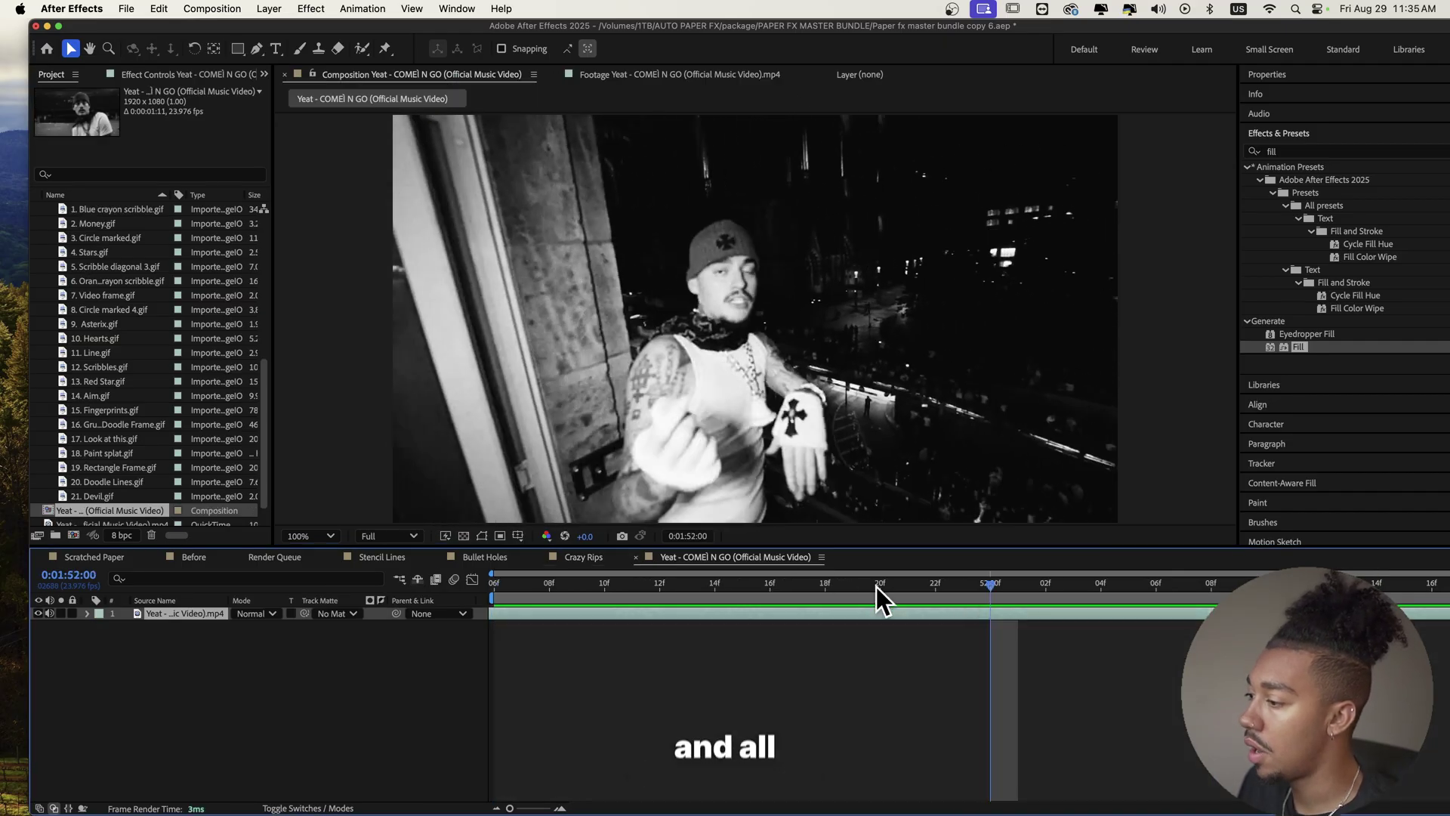
# - Apply Timewarp at 0:01:52:03 and keyframe Speed from 100 down to 10 a few frames later
pyautogui.moveTo(996, 586); pyautogui.dragTo(1066, 584)
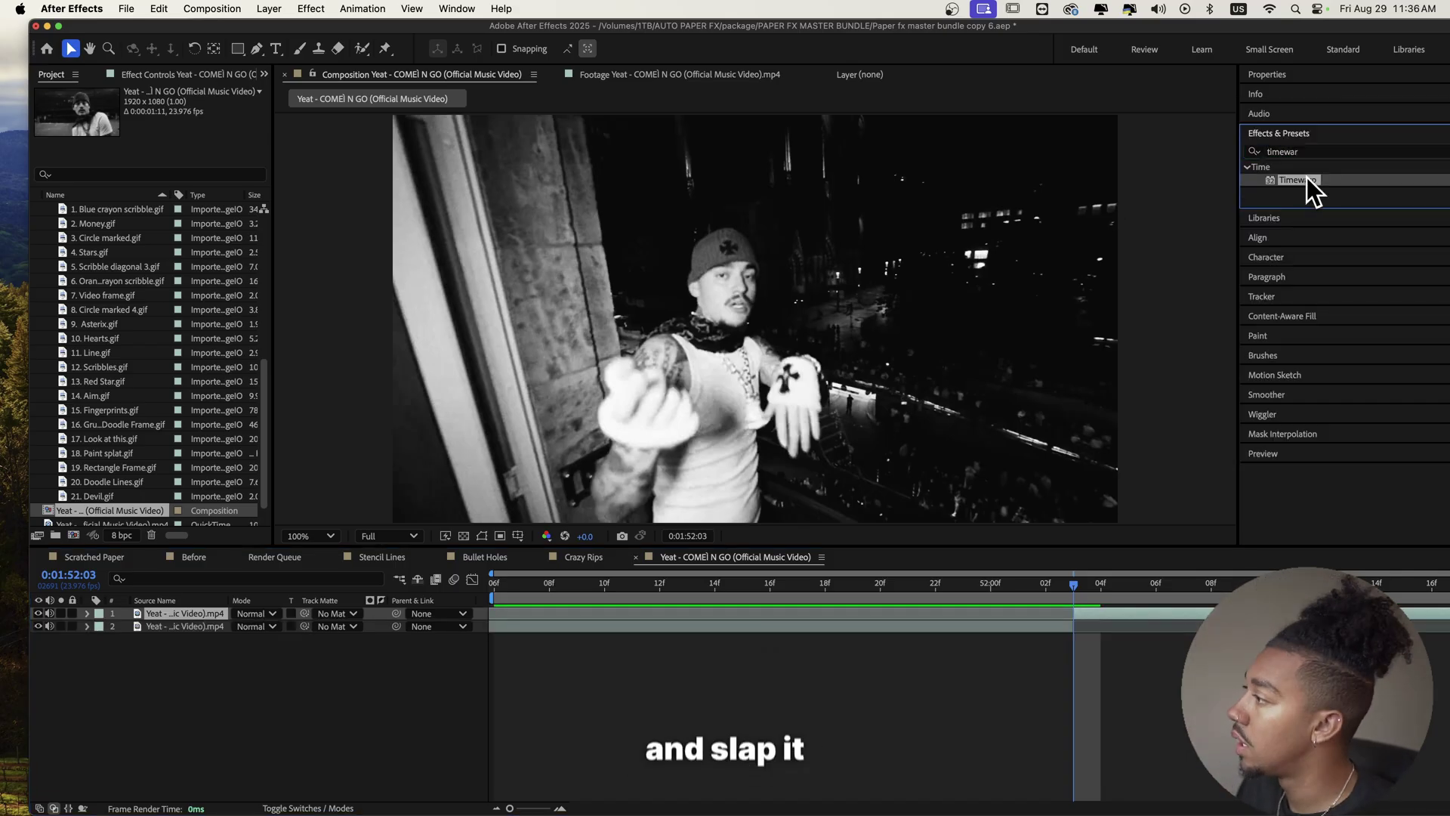
pyautogui.moveTo(1104, 626); pyautogui.dragTo(1110, 612)
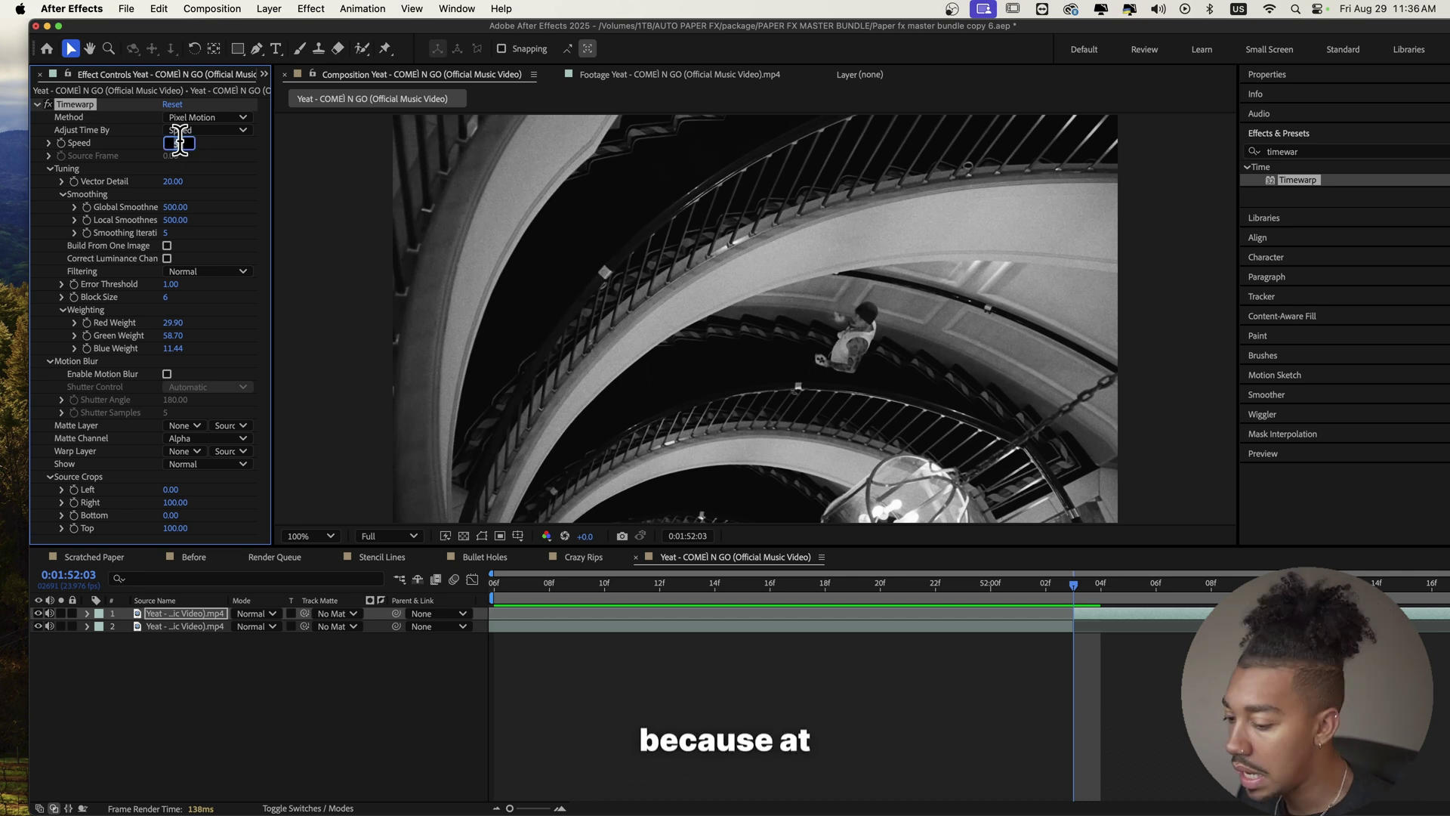
pyautogui.press('Return')
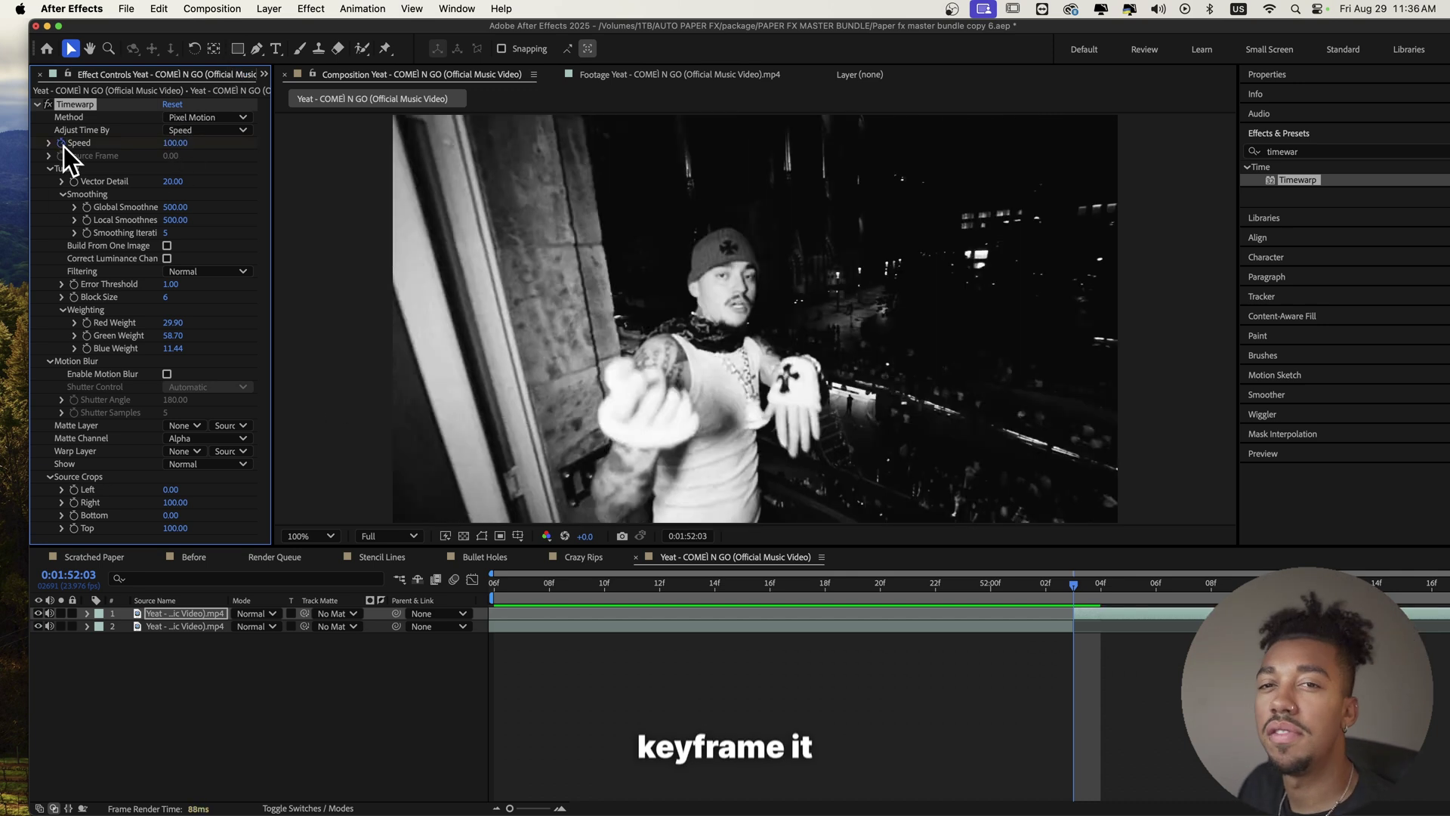
pyautogui.moveTo(1076, 578); pyautogui.dragTo(1139, 591)
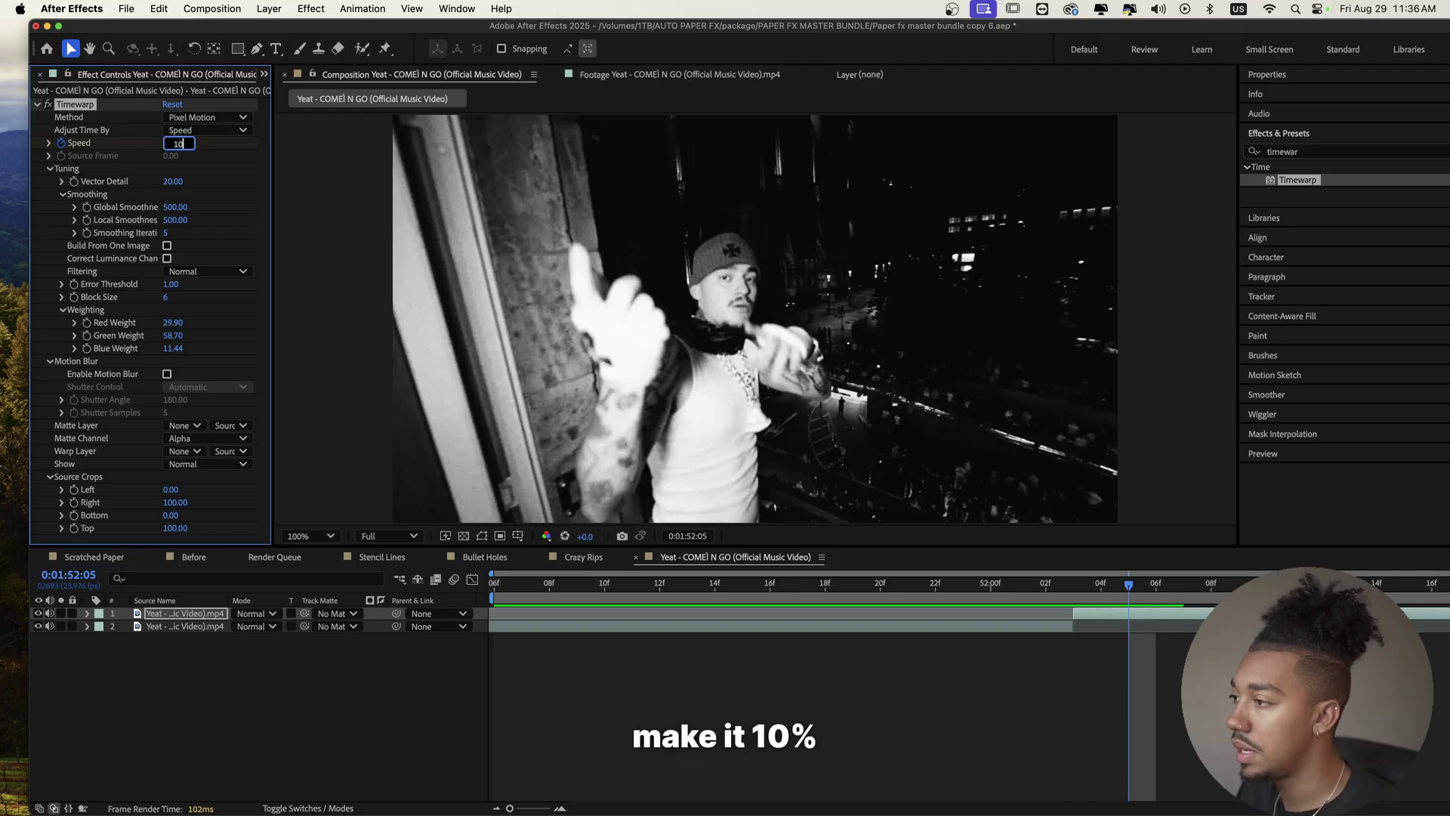
pyautogui.write('10')
pyautogui.press('Return')
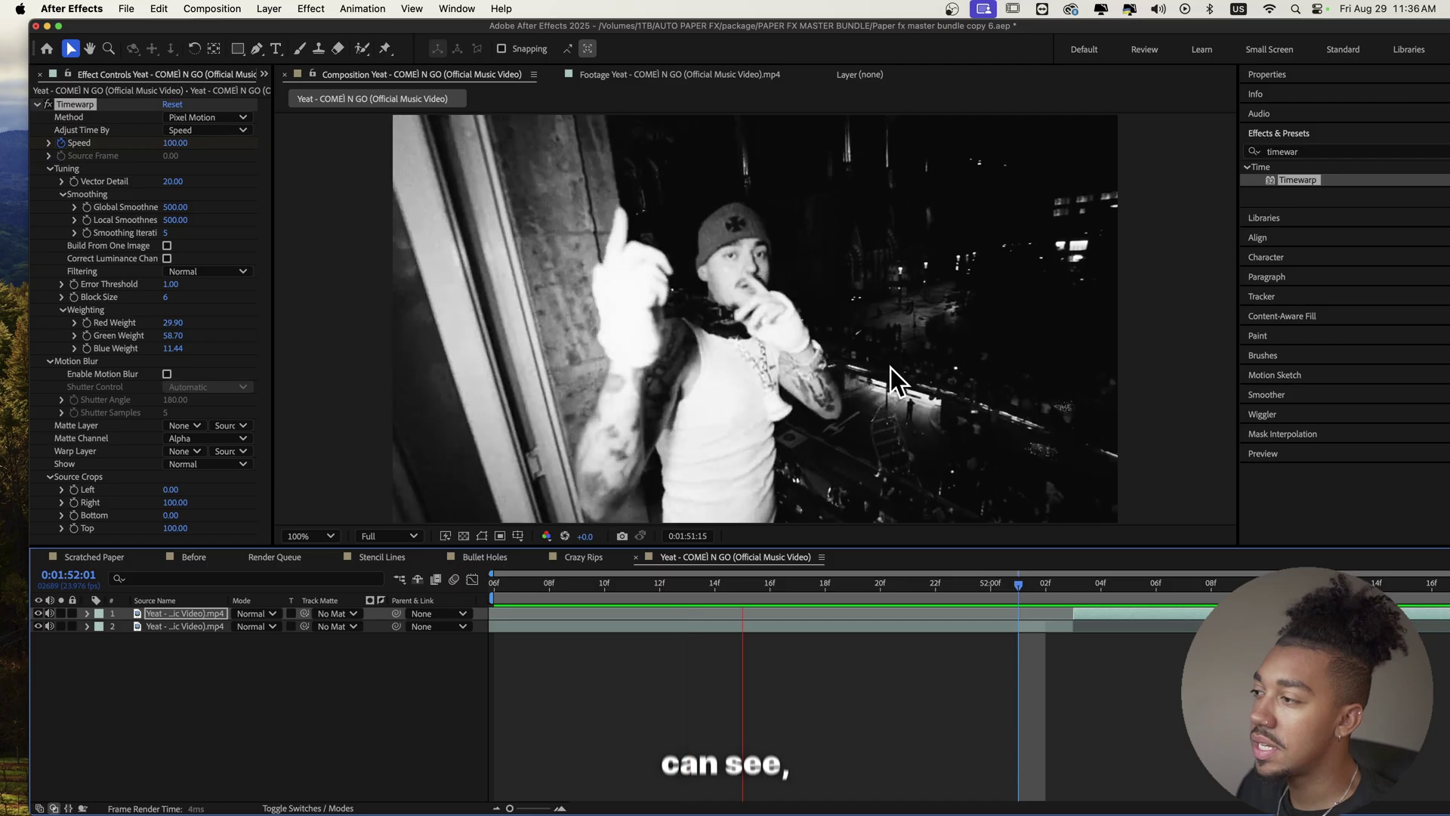
# - Preview the slow-motion ramp and reveal the Timewarp Speed keyframes
pyautogui.press('space')
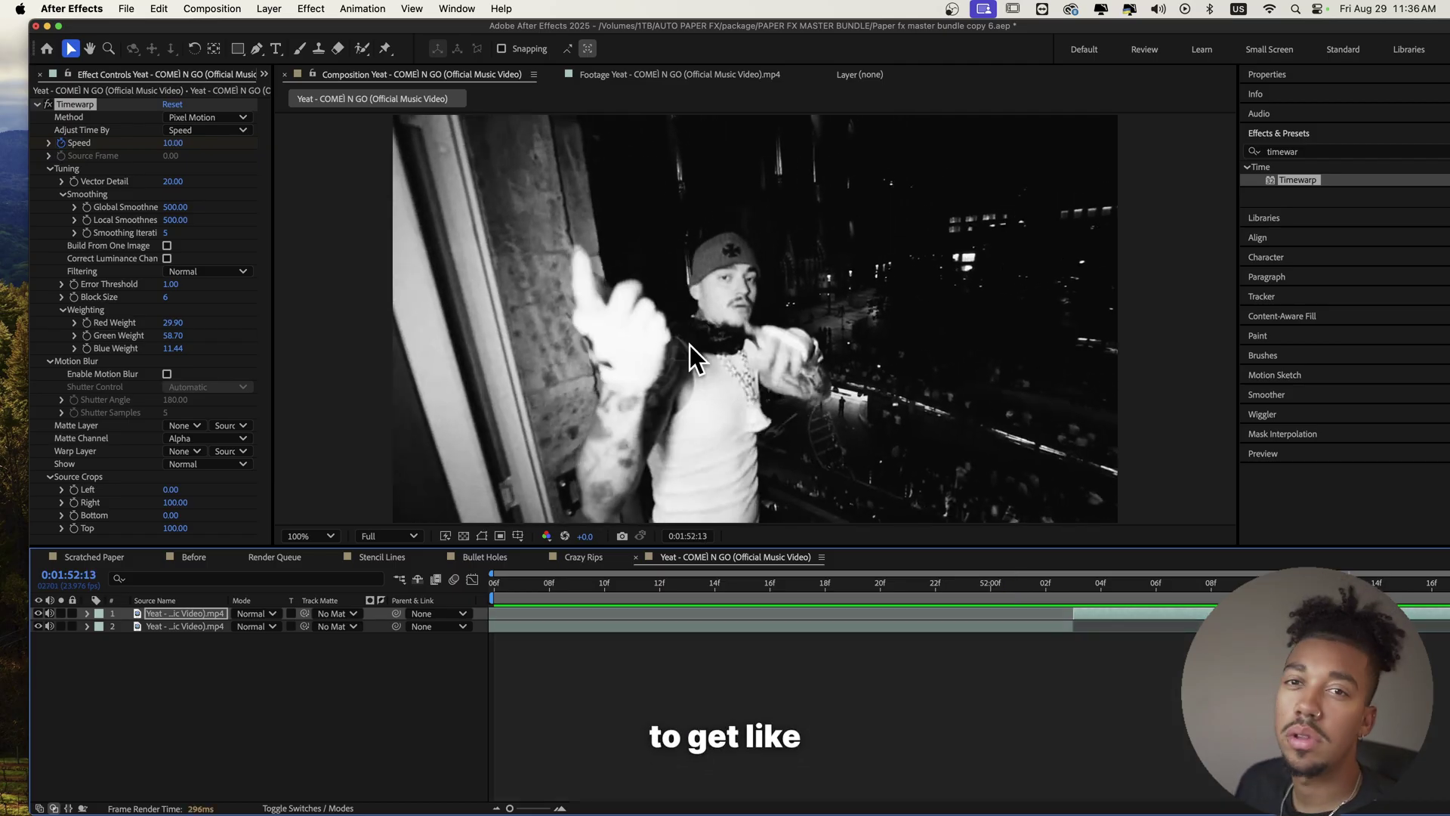
pyautogui.click(1057, 583)
pyautogui.press('u')
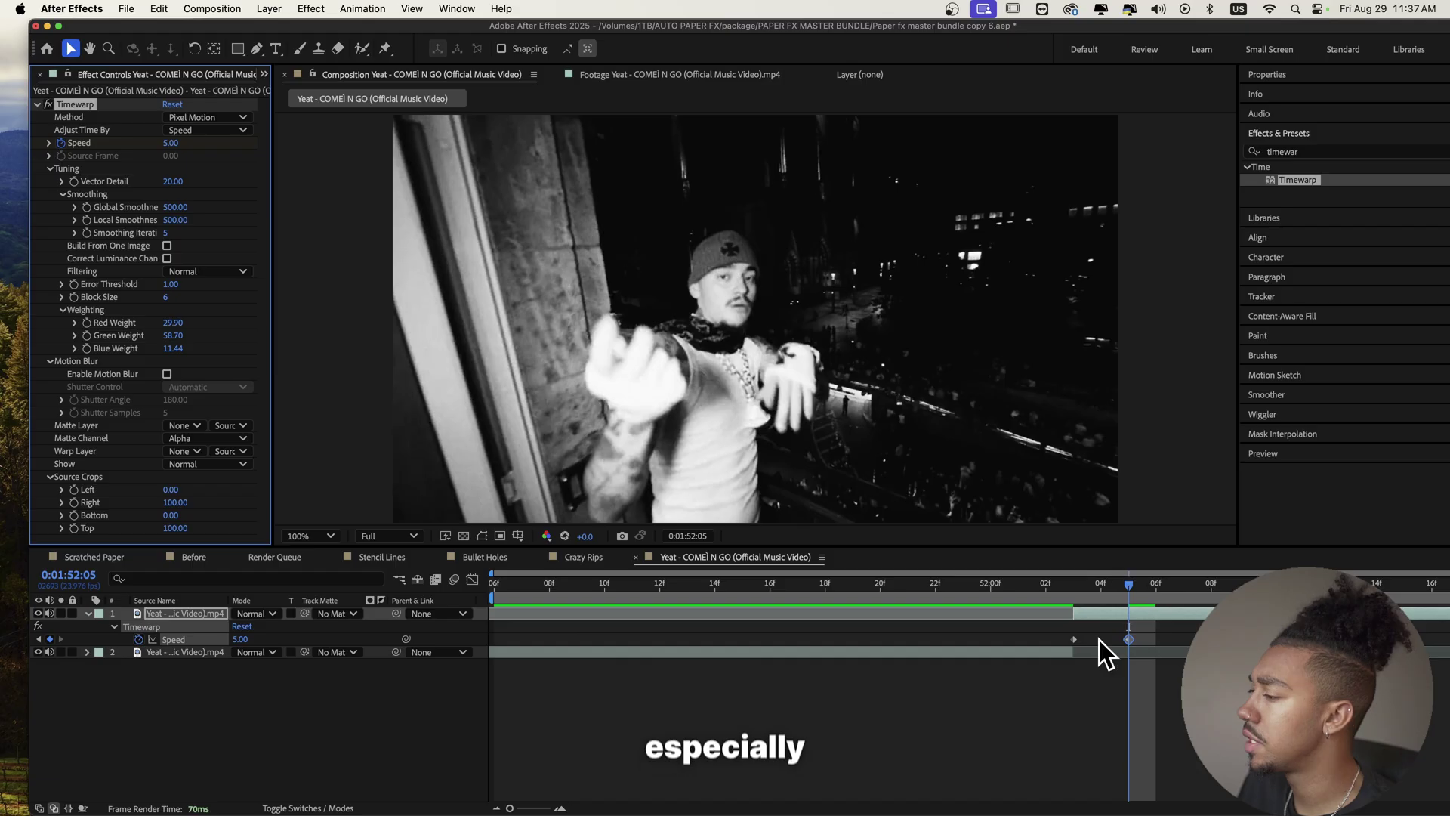
pyautogui.moveTo(1066, 580); pyautogui.dragTo(1062, 586)
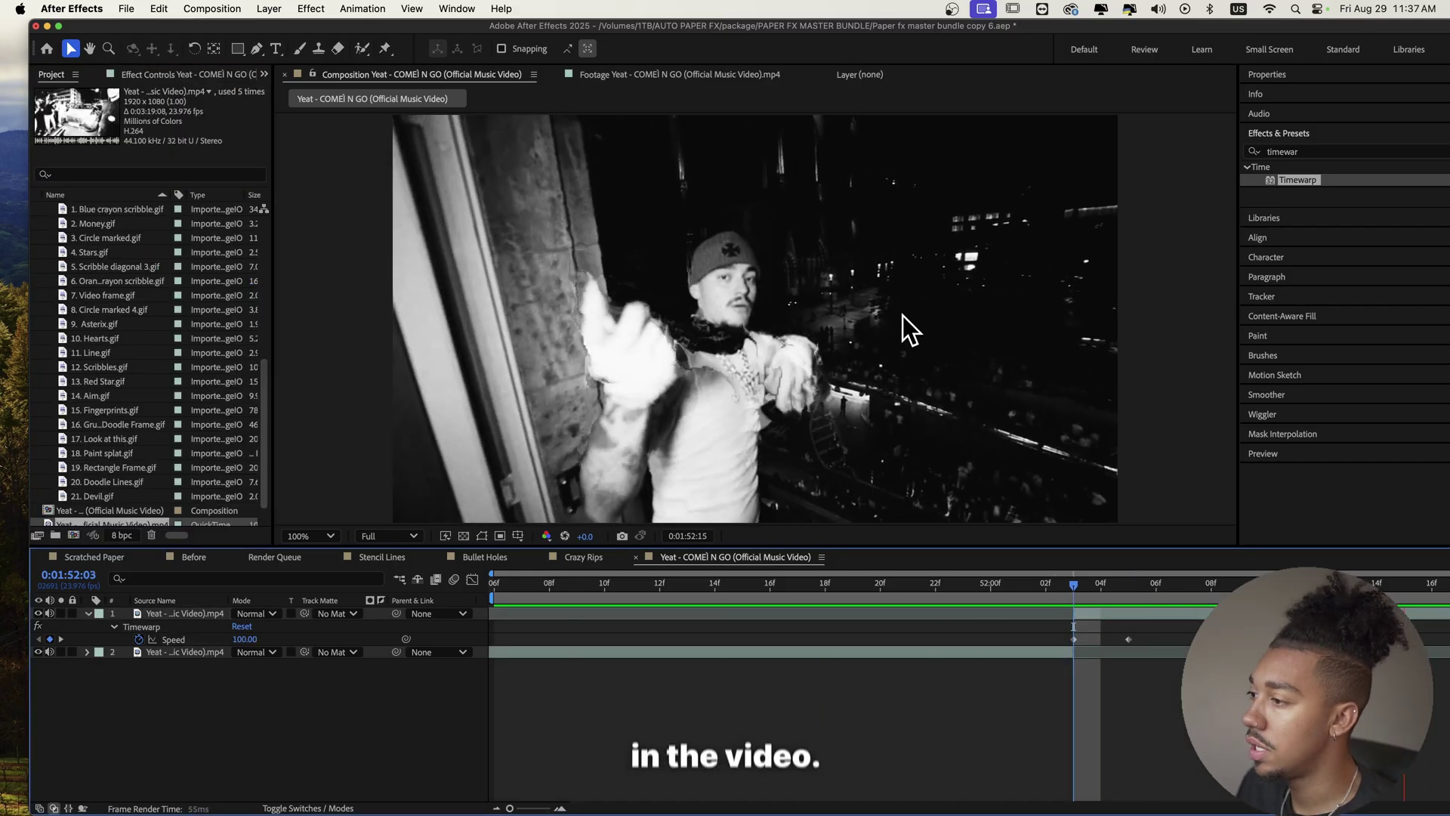